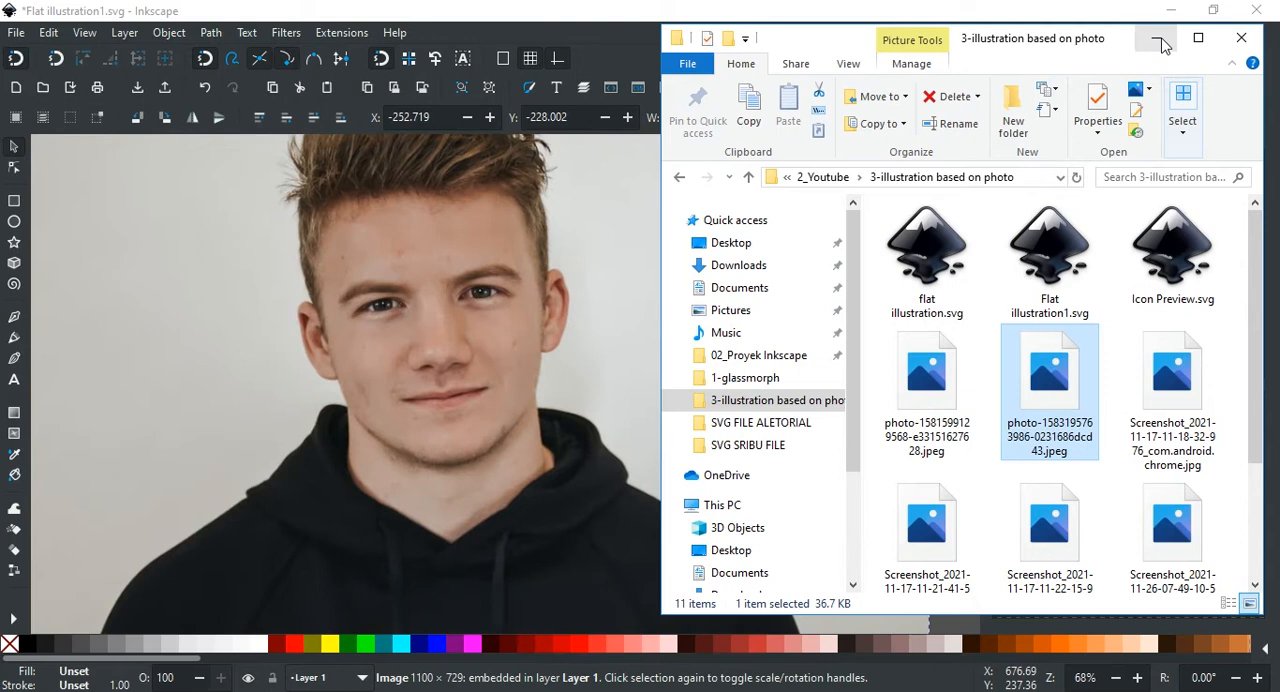
Step: Scale the portrait photo down to about 779 × 516 px and move it onto the white page
{"action": "left_click", "coordinate": [1159, 40]}
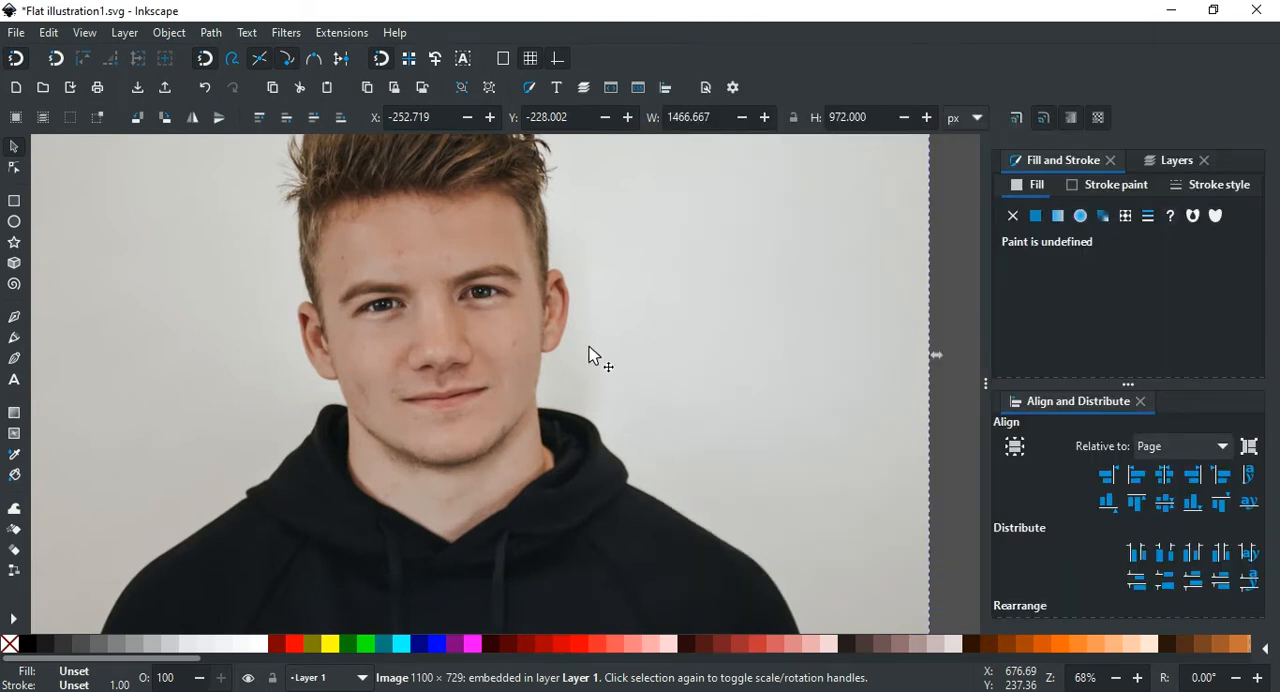
{"action": "scroll", "coordinate": [611, 322], "scroll_direction": "down", "scroll_amount": 2, "text": "ctrl"}
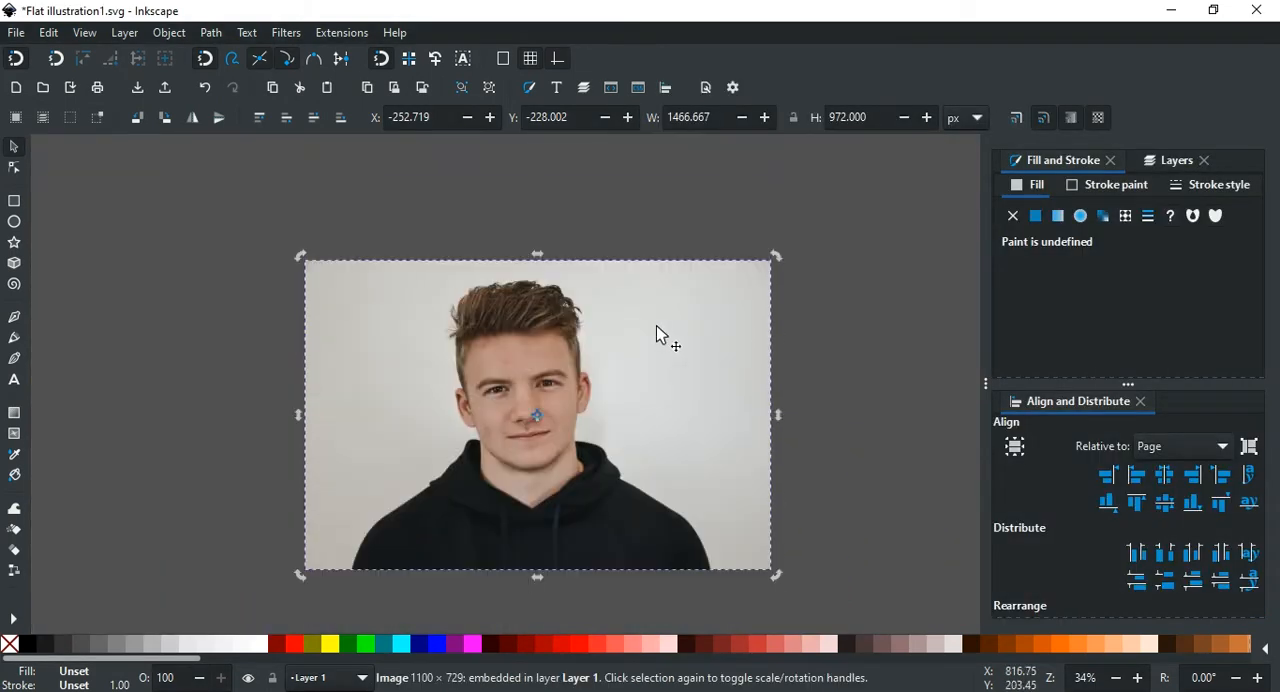
{"action": "scroll", "coordinate": [746, 315], "scroll_direction": "down", "scroll_amount": 2}
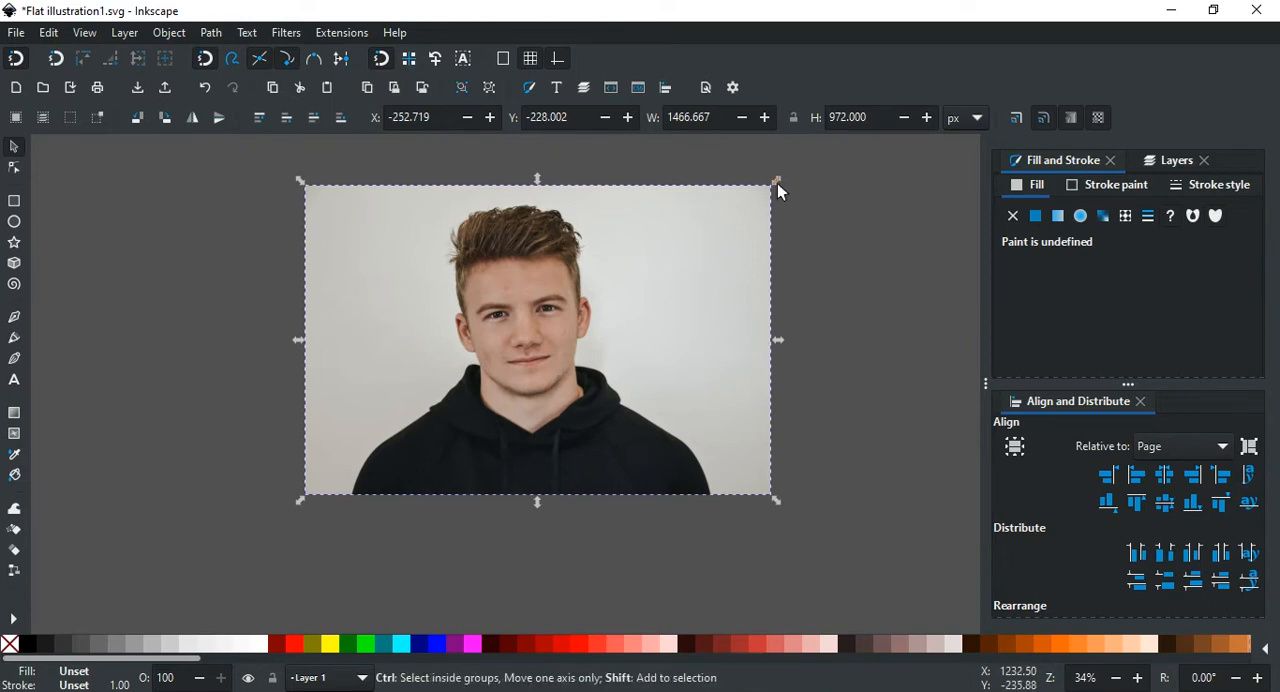
{"action": "left_click_drag", "start_coordinate": [777, 182], "coordinate": [706, 260]}
{"action": "scroll", "coordinate": [578, 375], "scroll_direction": "up", "scroll_amount": 2, "text": "ctrl"}
{"action": "left_click_drag", "start_coordinate": [578, 375], "coordinate": [547, 343]}
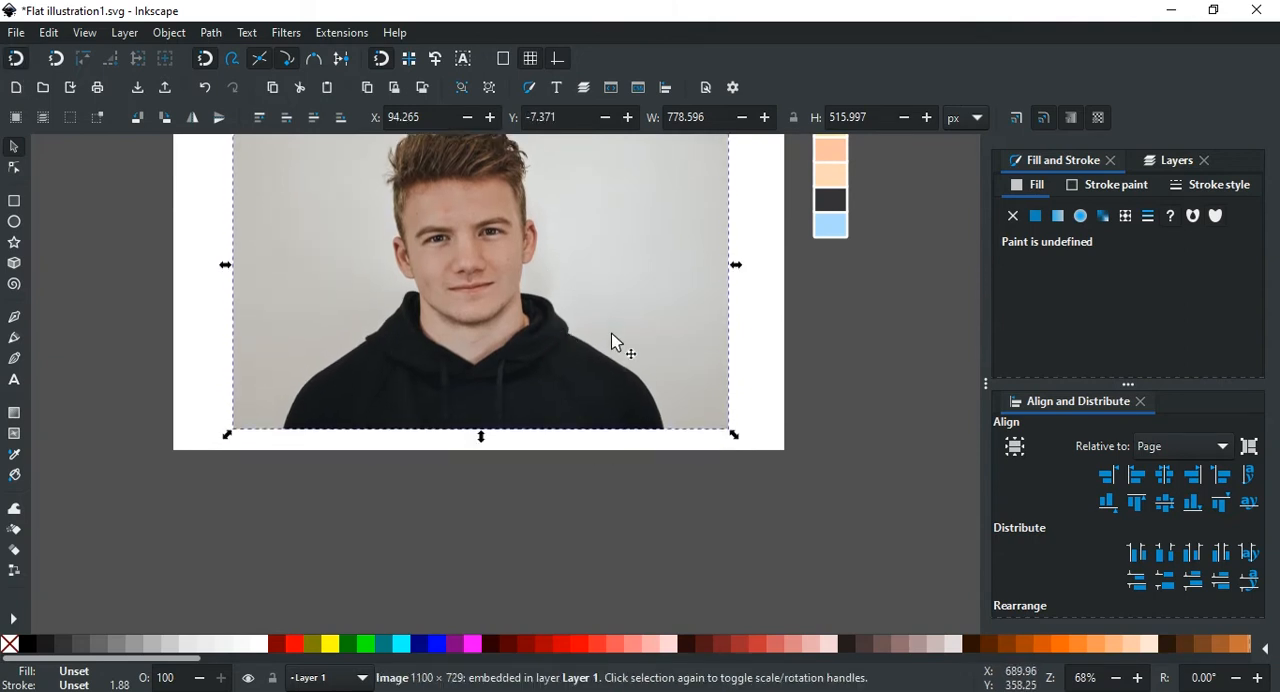
{"action": "scroll", "coordinate": [618, 340], "scroll_direction": "up", "scroll_amount": 2}
{"action": "scroll", "coordinate": [630, 327], "scroll_direction": "down", "scroll_amount": 1}
{"action": "left_click_drag", "start_coordinate": [552, 321], "coordinate": [585, 390]}
{"action": "scroll", "coordinate": [686, 400], "scroll_direction": "up", "scroll_amount": 3}
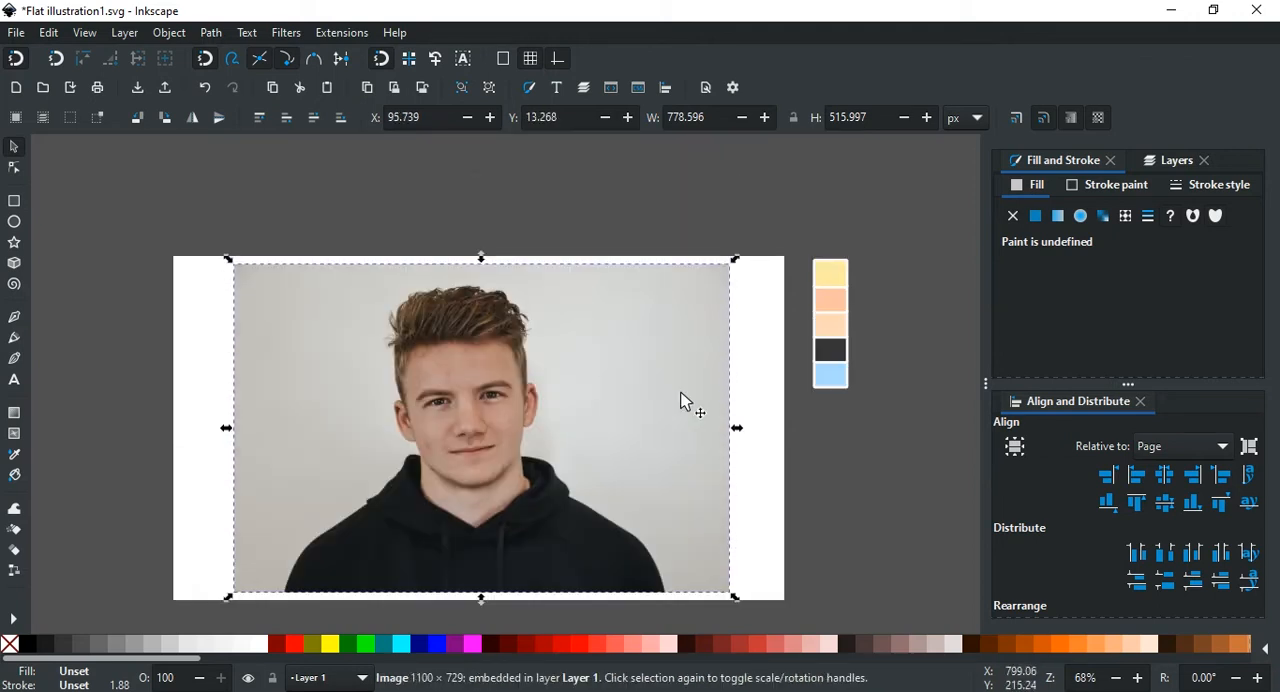
Step: Center the photo horizontally on the page and align its bottom edge with the page's bottom edge, then deselect it
{"action": "left_click", "coordinate": [668, 99]}
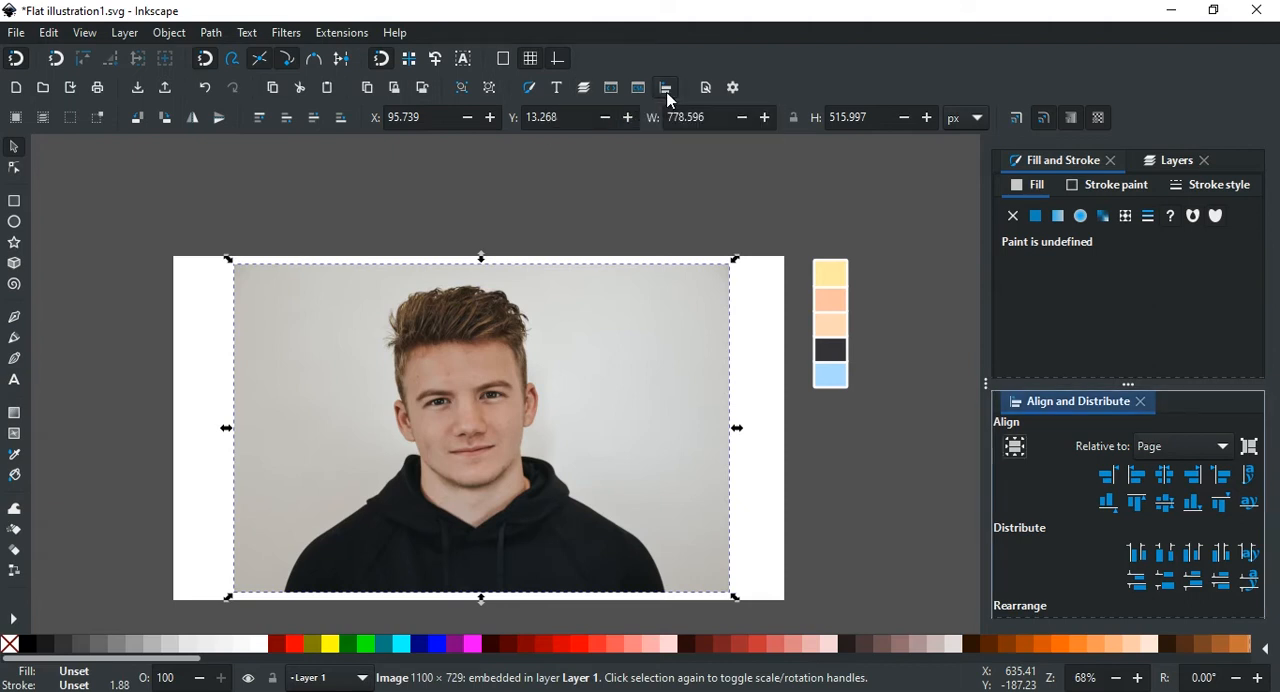
{"action": "left_click", "coordinate": [1167, 481]}
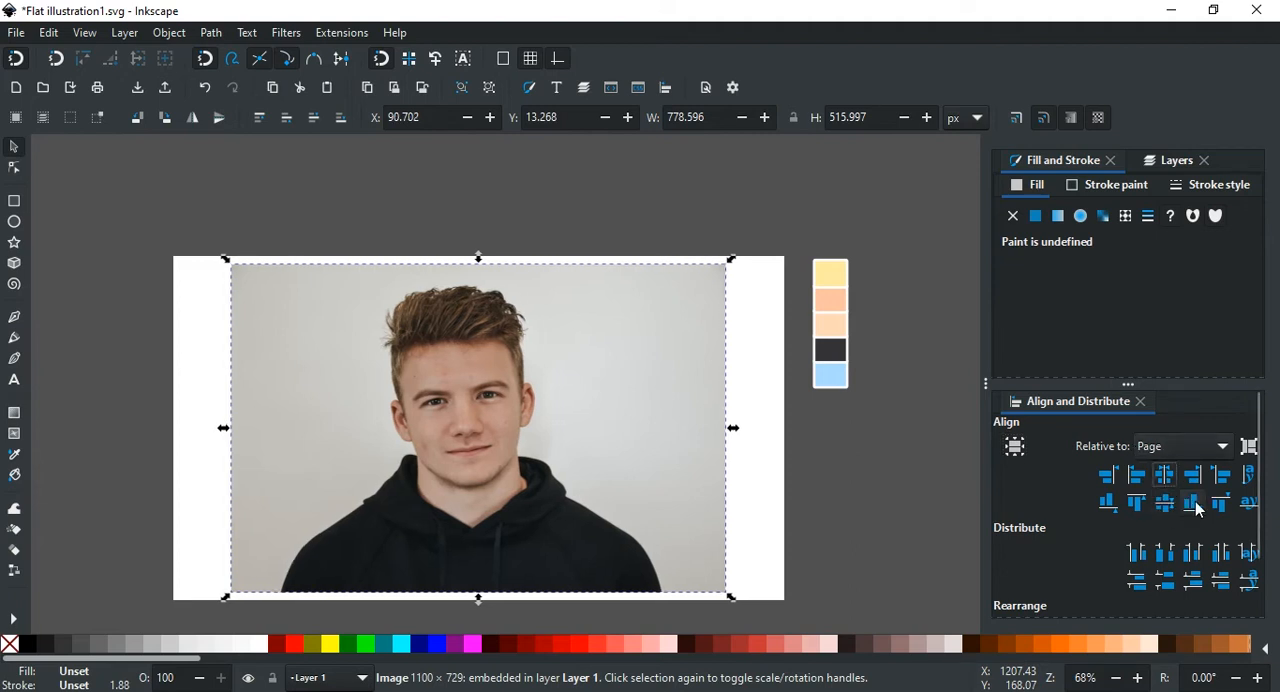
{"action": "left_click", "coordinate": [1194, 503]}
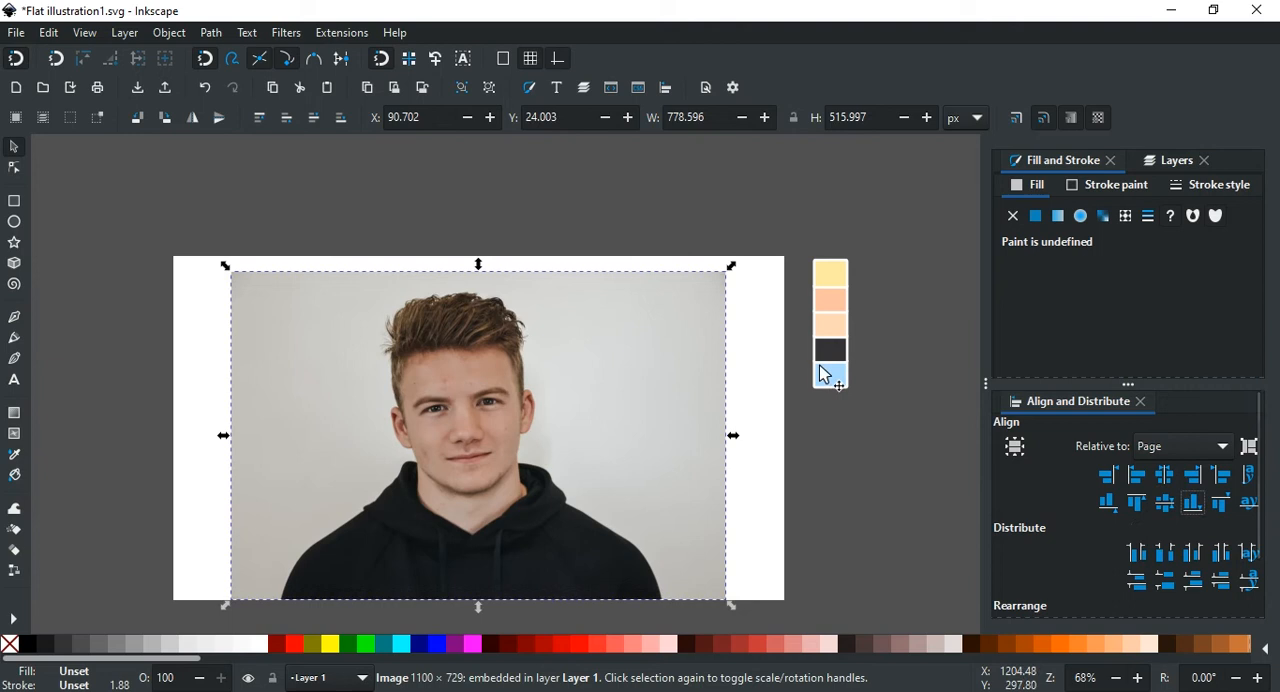
{"action": "left_click", "coordinate": [749, 204]}
{"action": "scroll", "coordinate": [528, 425], "scroll_direction": "up", "scroll_amount": 1}
{"action": "scroll", "coordinate": [641, 393], "scroll_direction": "down", "scroll_amount": 1}
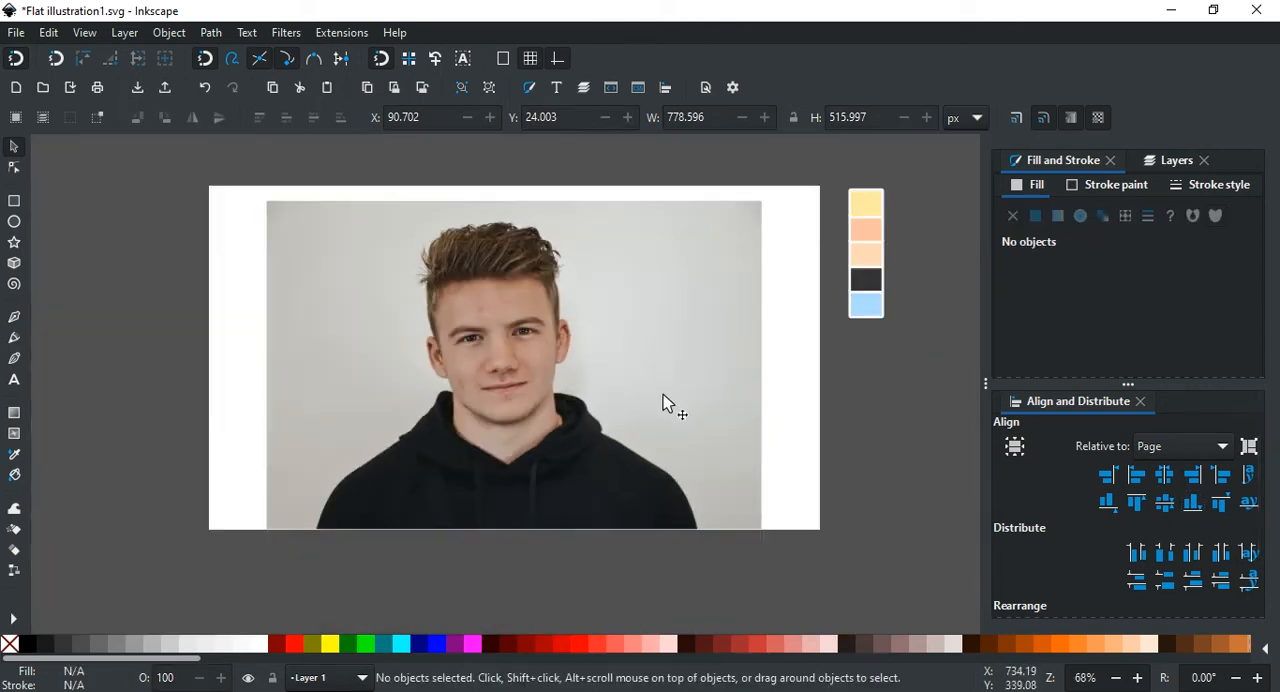
Step: Add a layer named Layer 2 above the current one and lock Layer 1, keeping Layer 2 active
{"action": "left_click", "coordinate": [587, 87]}
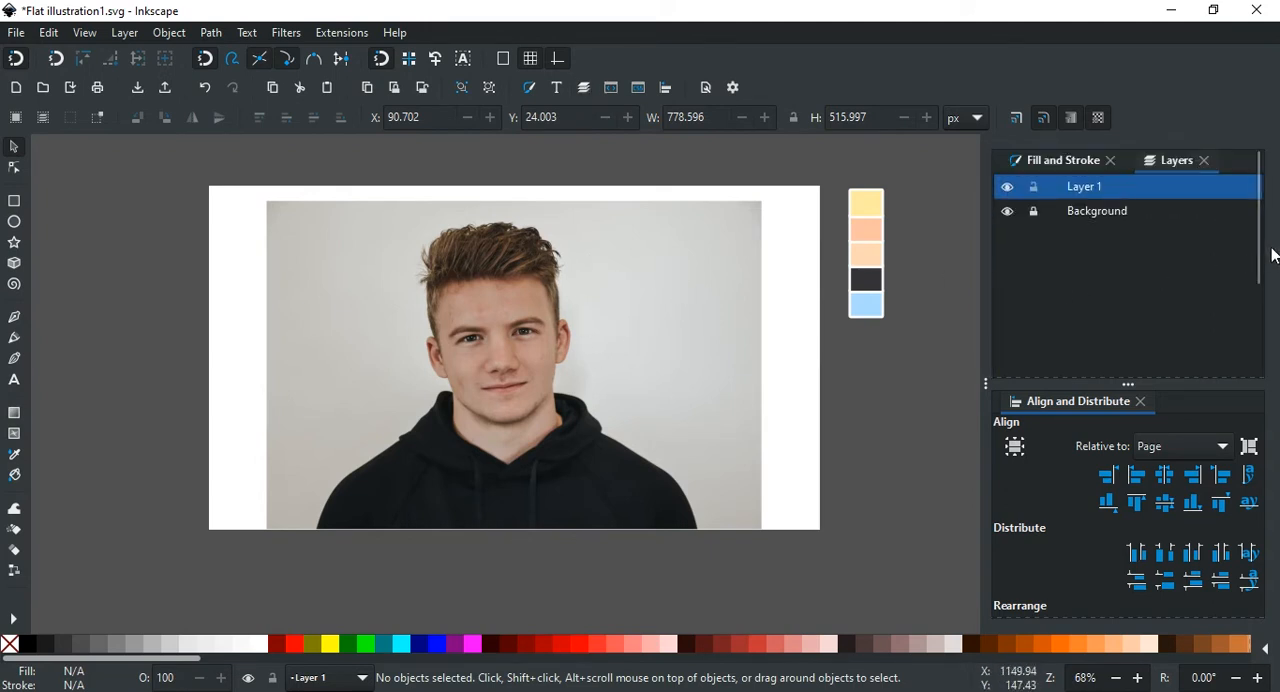
{"action": "left_click_drag", "start_coordinate": [1260, 257], "coordinate": [1258, 360]}
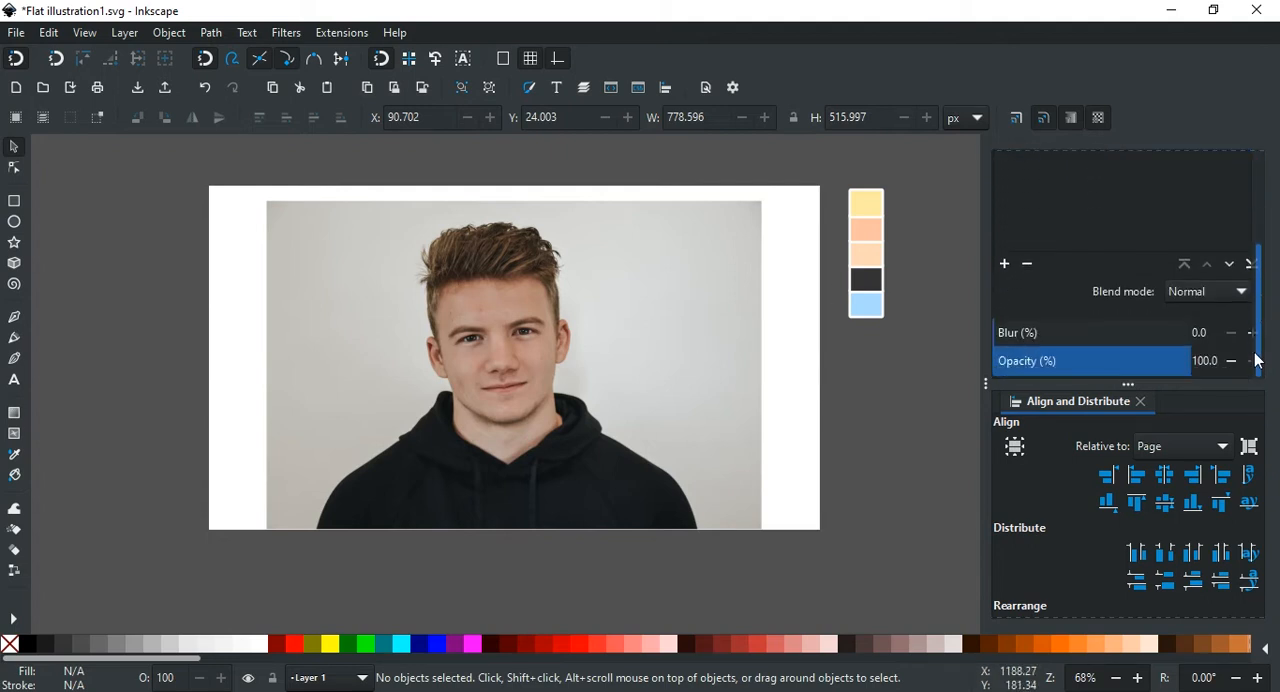
{"action": "left_click", "coordinate": [1006, 264]}
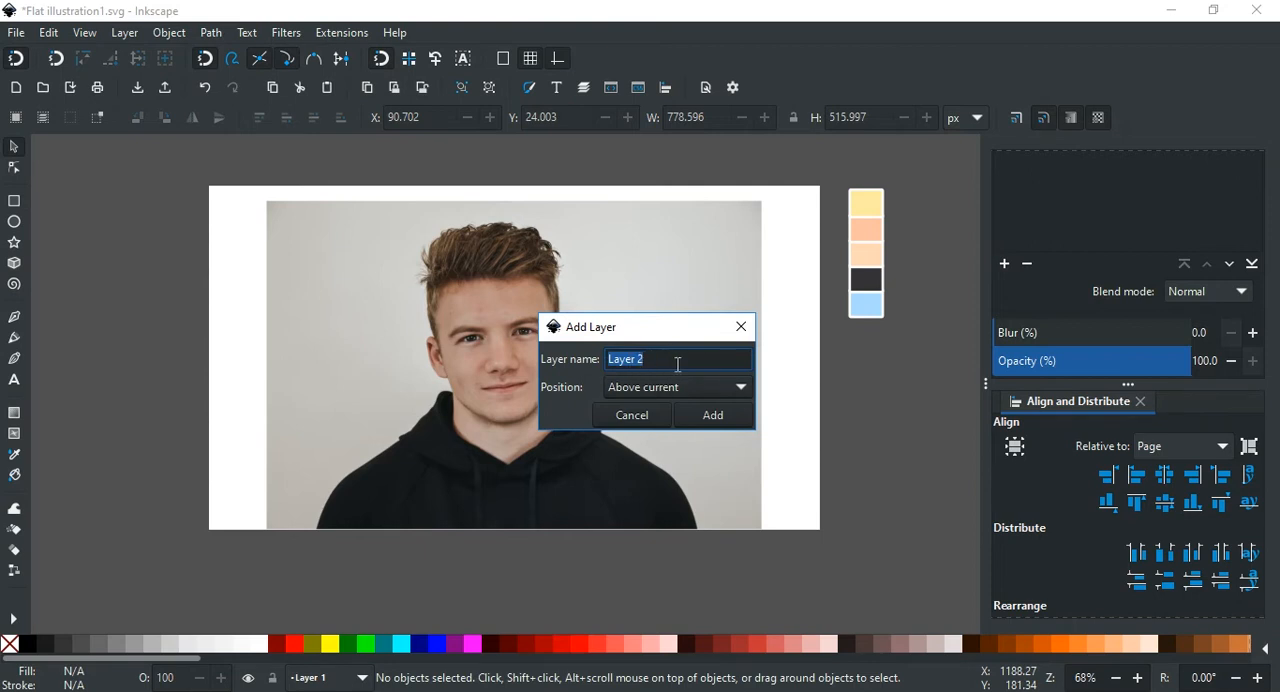
{"action": "left_click", "coordinate": [716, 424]}
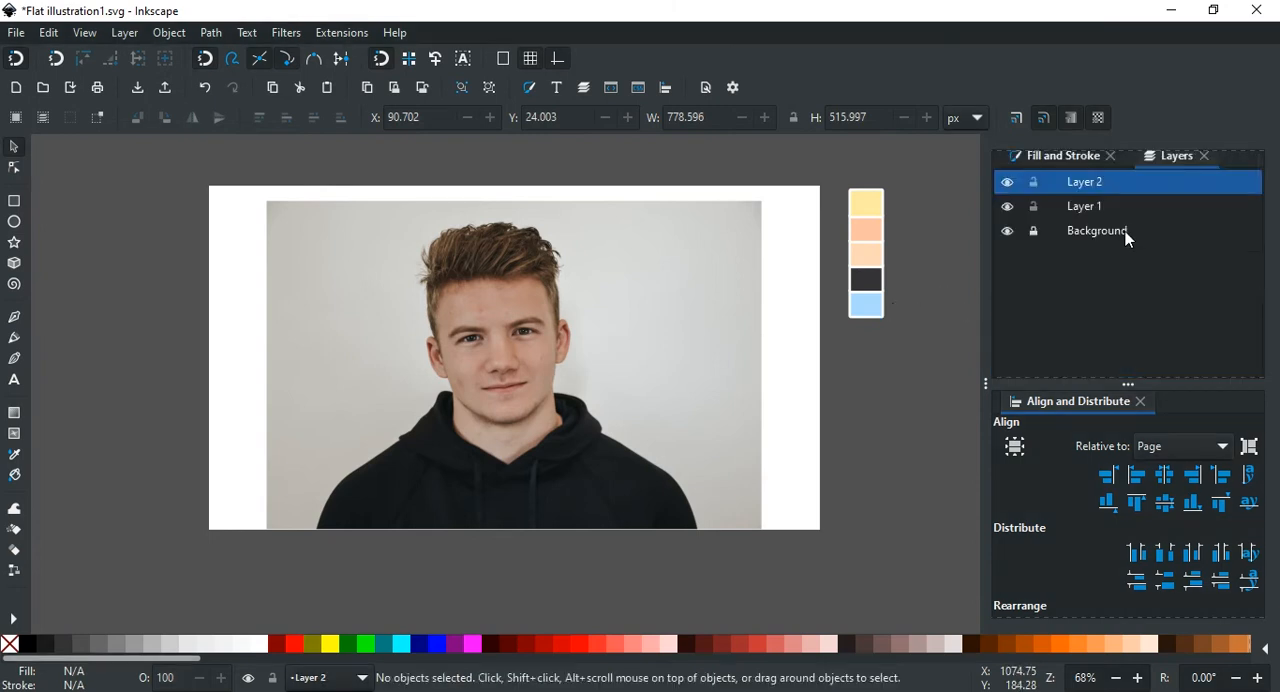
{"action": "left_click", "coordinate": [1127, 230]}
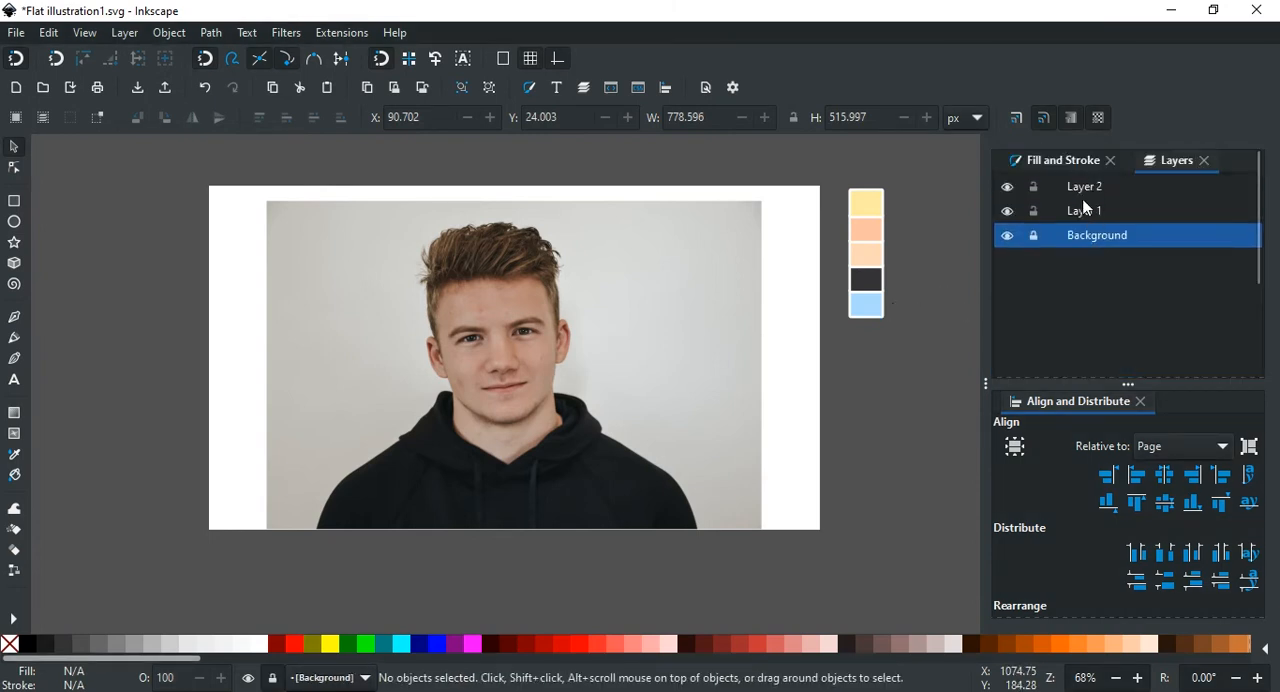
{"action": "left_click", "coordinate": [1088, 190]}
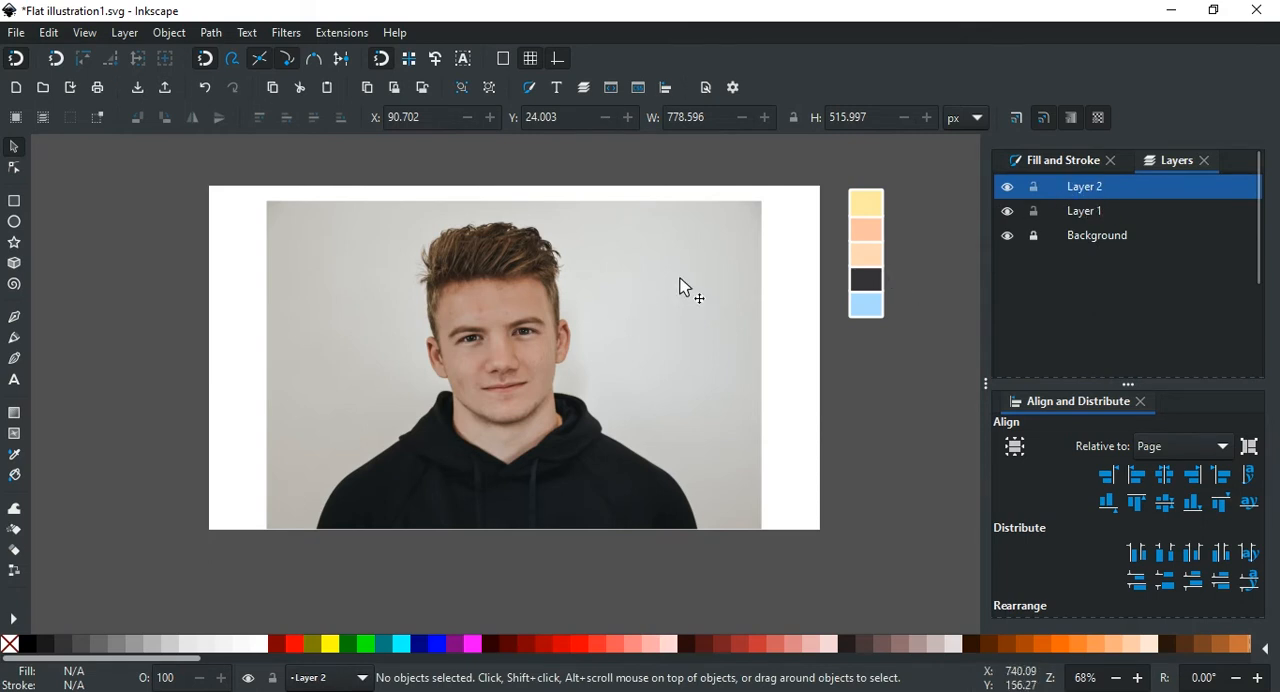
{"action": "left_click", "coordinate": [1035, 212]}
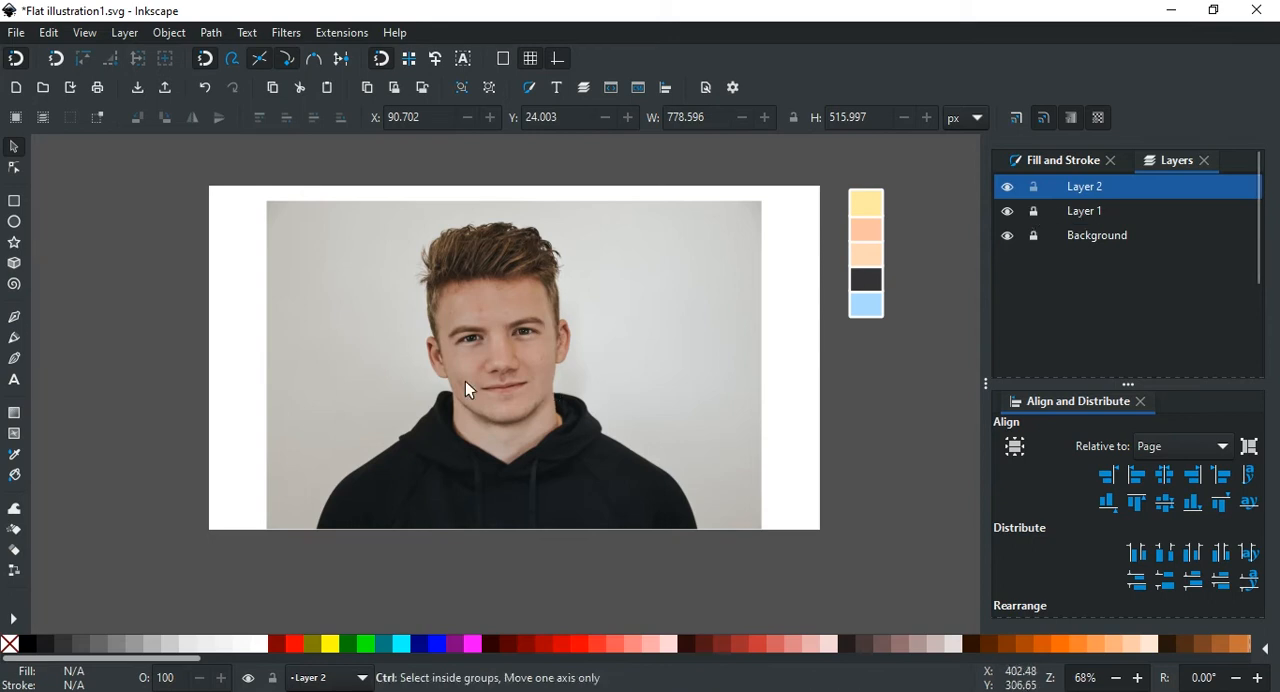
{"action": "scroll", "coordinate": [465, 381], "scroll_direction": "up", "scroll_amount": 4}
{"action": "scroll", "coordinate": [594, 313], "scroll_direction": "down", "scroll_amount": 4}
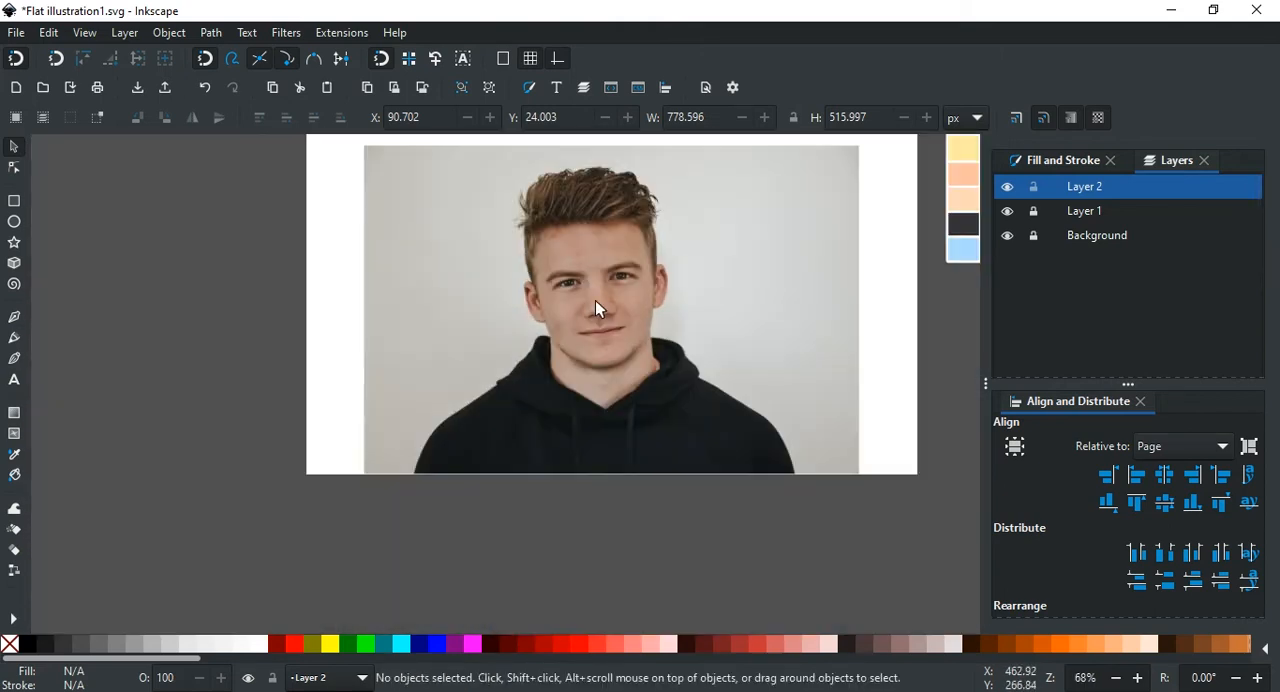
{"action": "scroll", "coordinate": [519, 283], "scroll_direction": "right", "scroll_amount": 2}
{"action": "scroll", "coordinate": [588, 311], "scroll_direction": "up", "scroll_amount": 2}
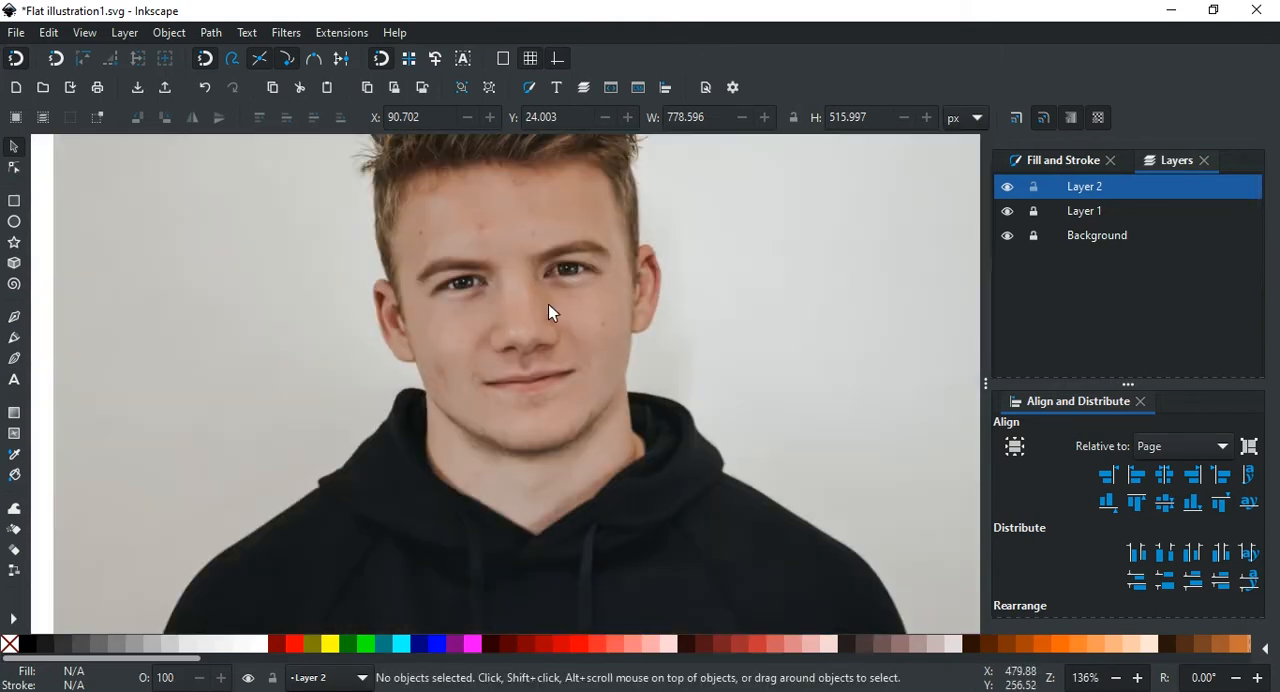
{"action": "scroll", "coordinate": [548, 304], "scroll_direction": "down", "scroll_amount": 2}
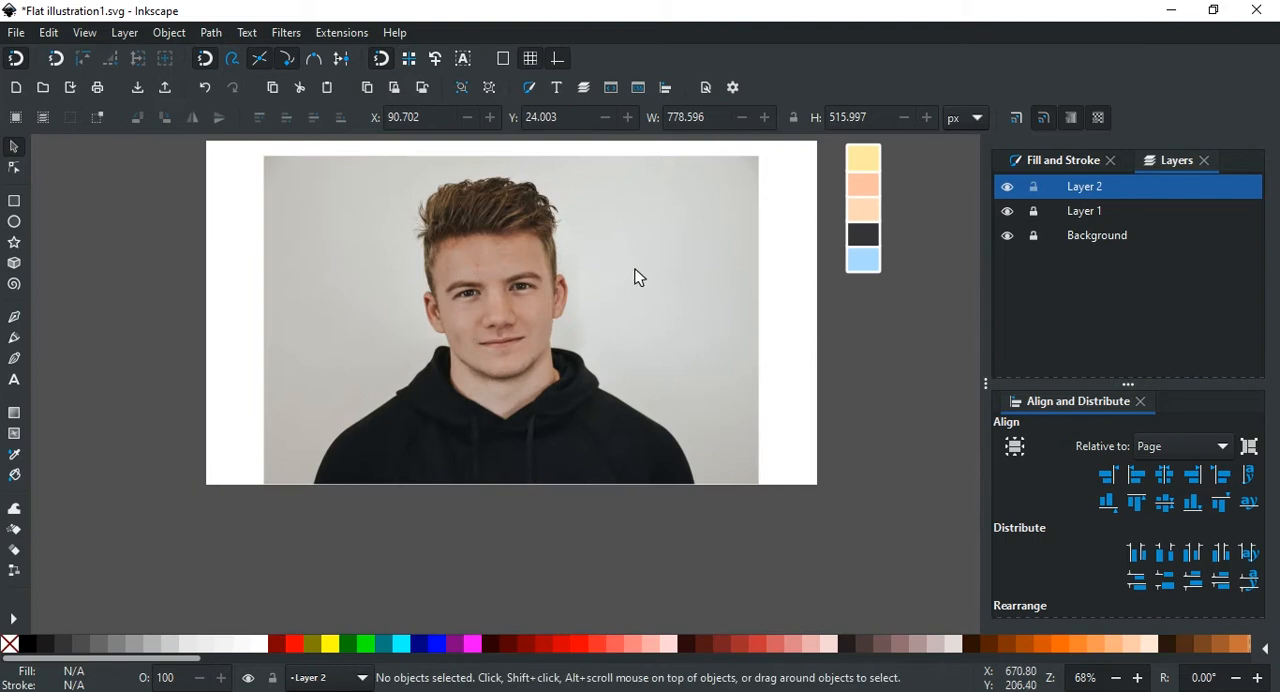
{"action": "scroll", "coordinate": [513, 300], "scroll_direction": "up", "scroll_amount": 2}
{"action": "scroll", "coordinate": [513, 297], "scroll_direction": "down", "scroll_amount": 2}
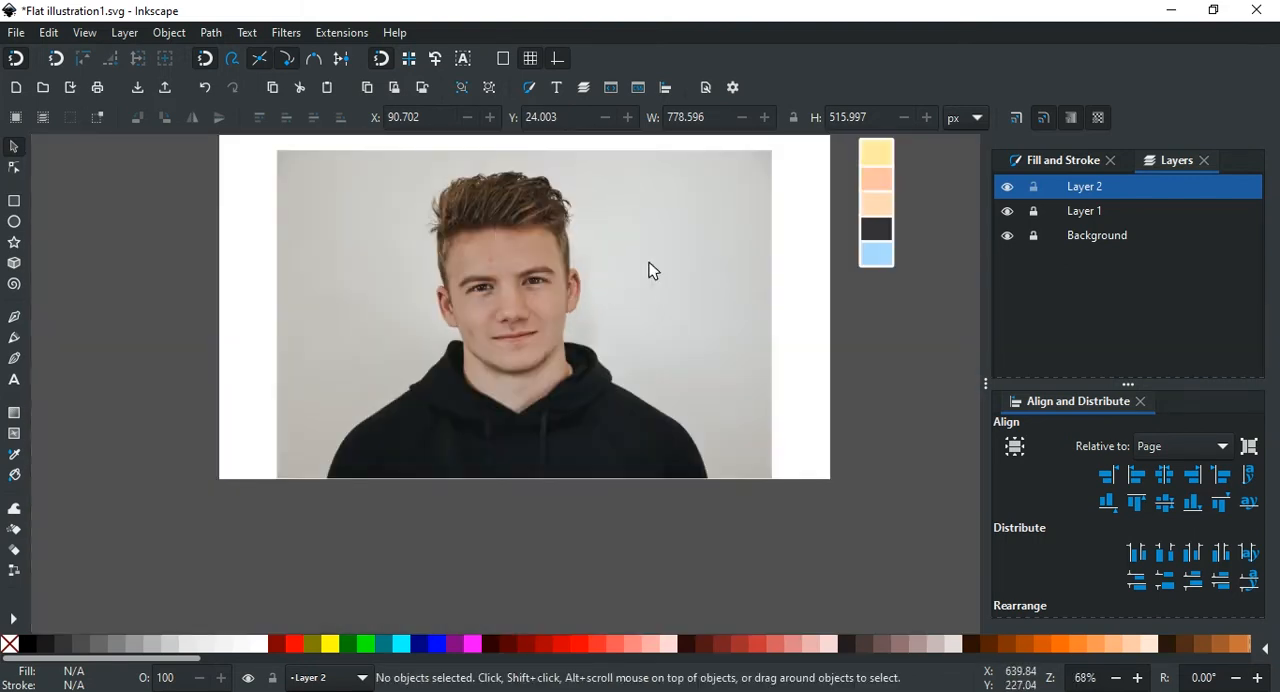
Step: Unlock Layer 1, which holds the photo, and lower the layer's opacity to about 86%
{"action": "scroll", "coordinate": [1046, 215], "scroll_direction": "down", "scroll_amount": 1}
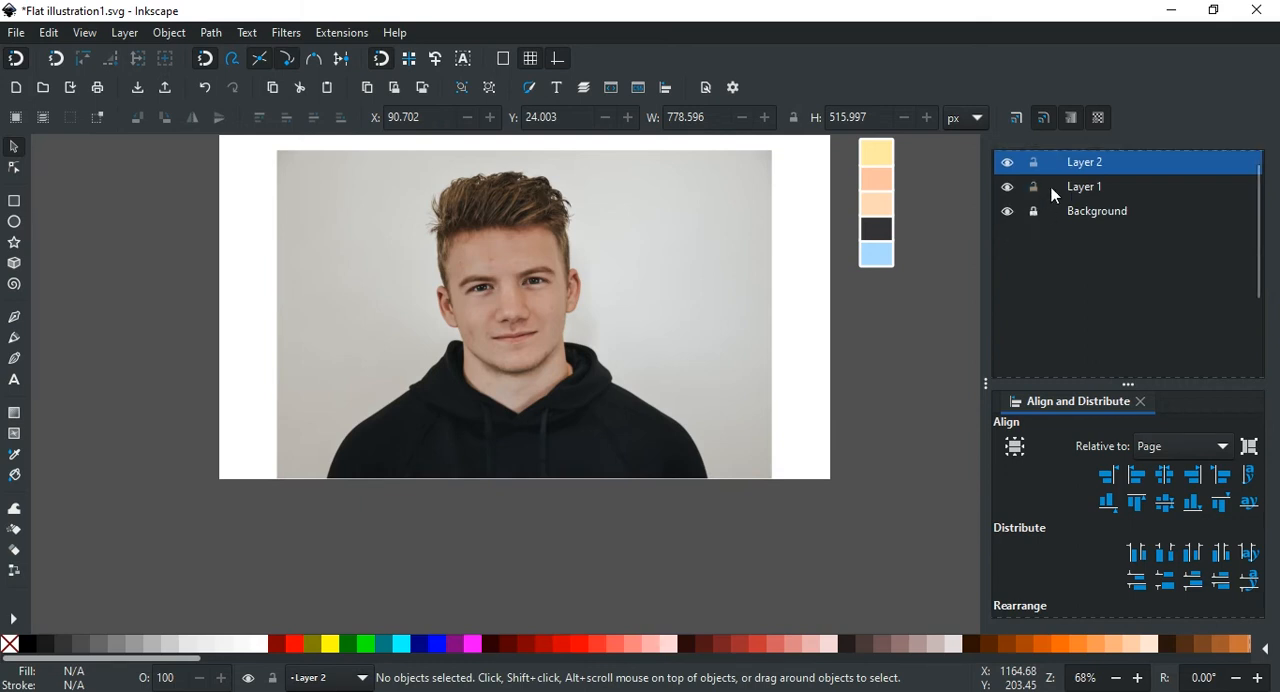
{"action": "left_click", "coordinate": [1070, 187]}
{"action": "left_click", "coordinate": [688, 271]}
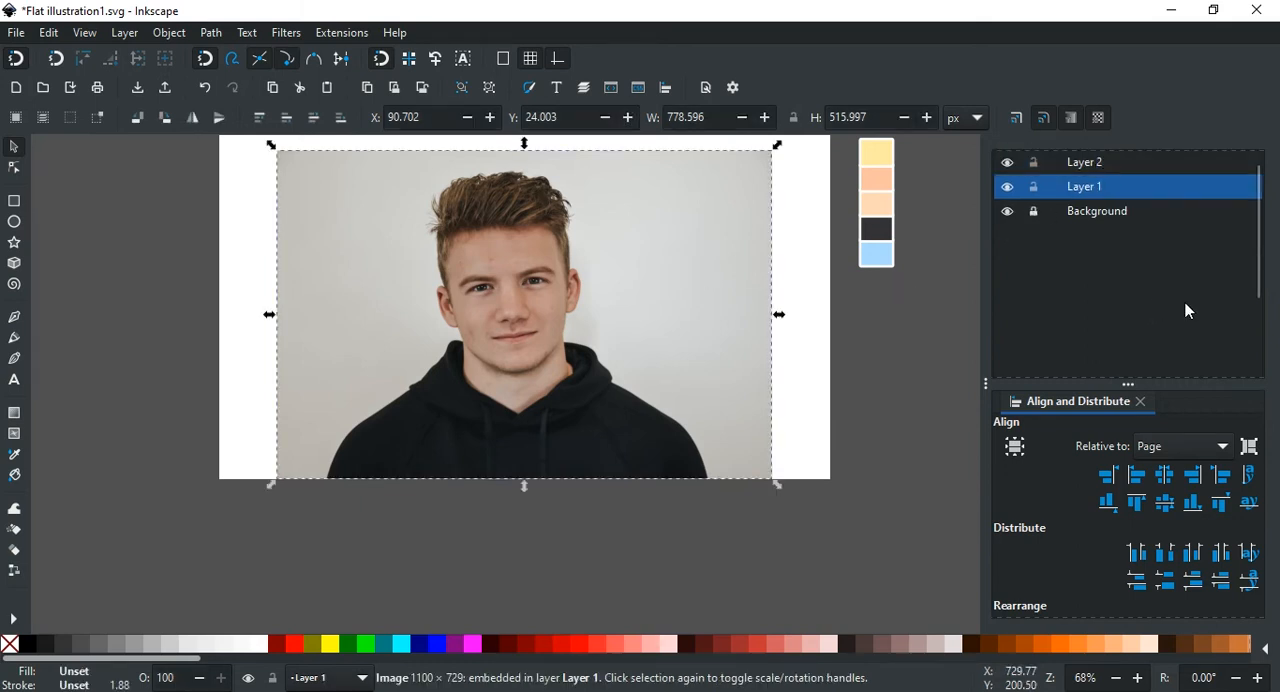
{"action": "scroll", "coordinate": [1185, 302], "scroll_direction": "down", "scroll_amount": 5}
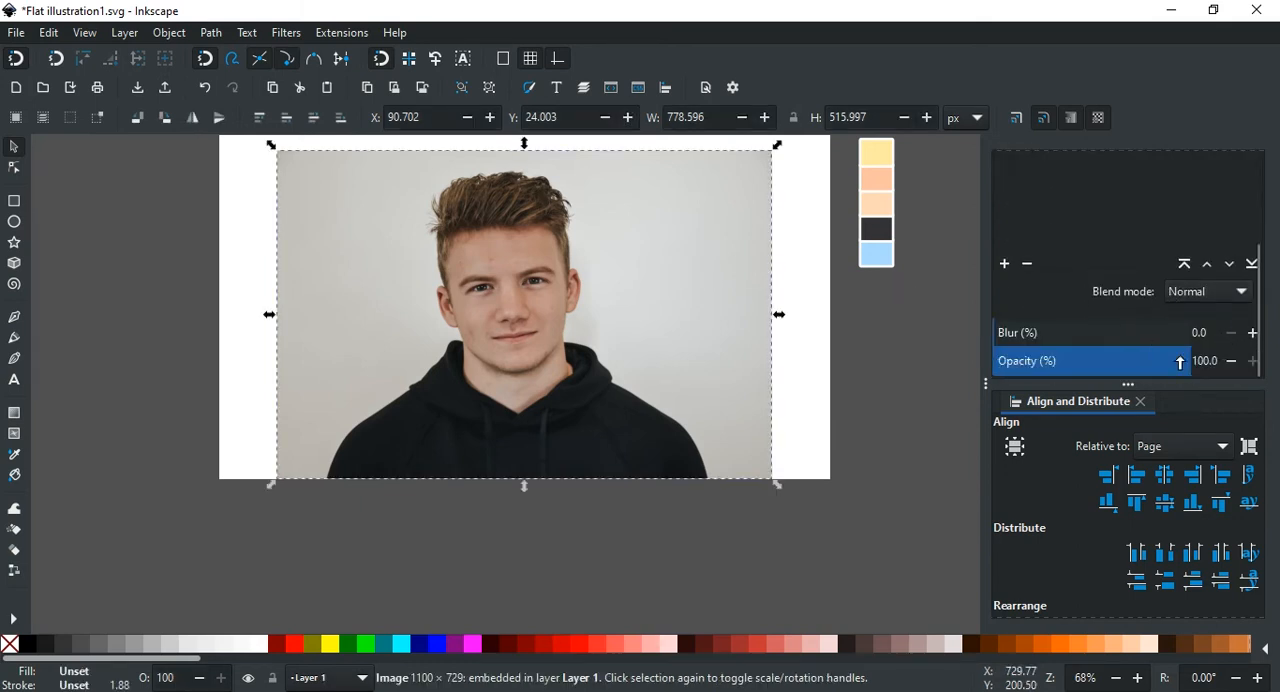
{"action": "left_click_drag", "start_coordinate": [1179, 362], "coordinate": [1164, 362]}
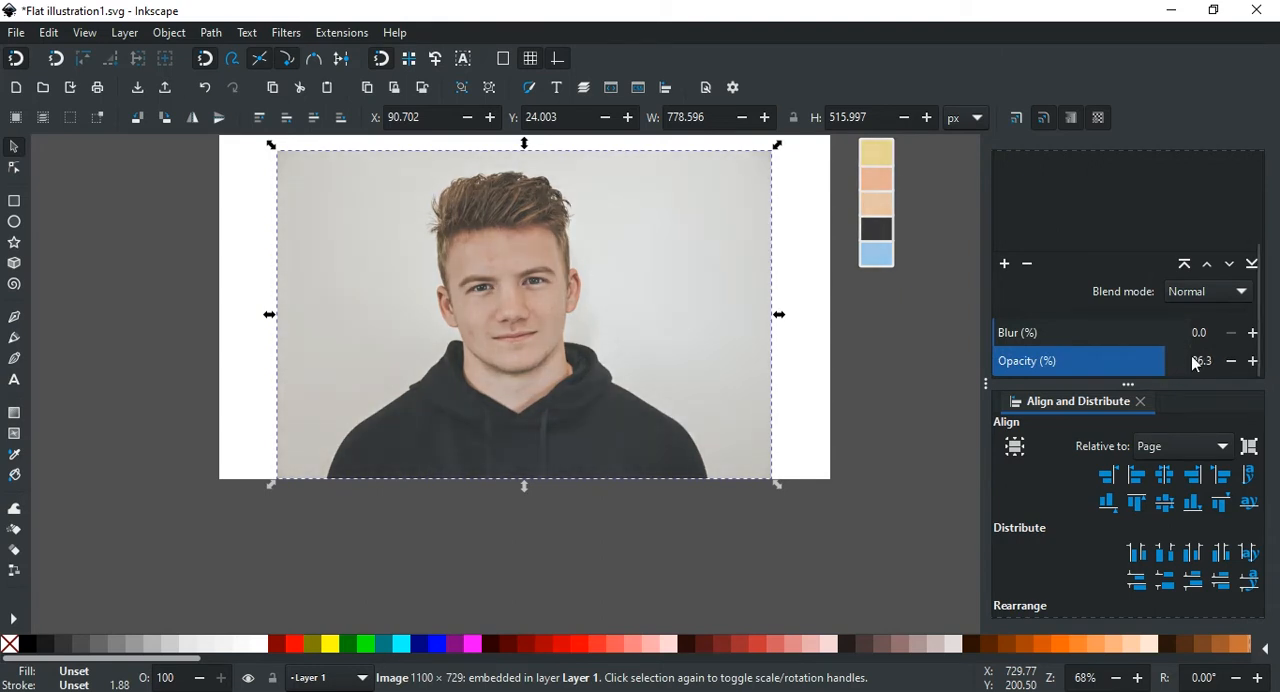
{"action": "scroll", "coordinate": [1110, 190], "scroll_direction": "up", "scroll_amount": 5}
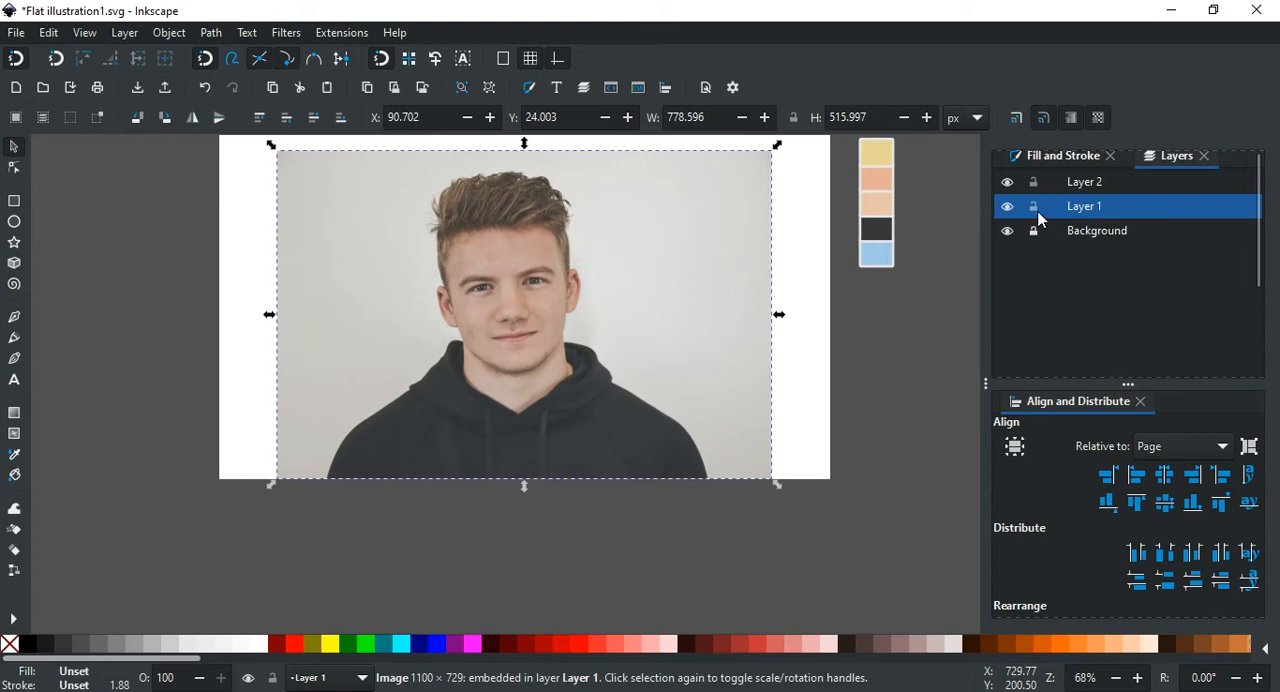
Step: Lock Layer 1 again and make Layer 2 the active layer
{"action": "left_click", "coordinate": [1036, 209]}
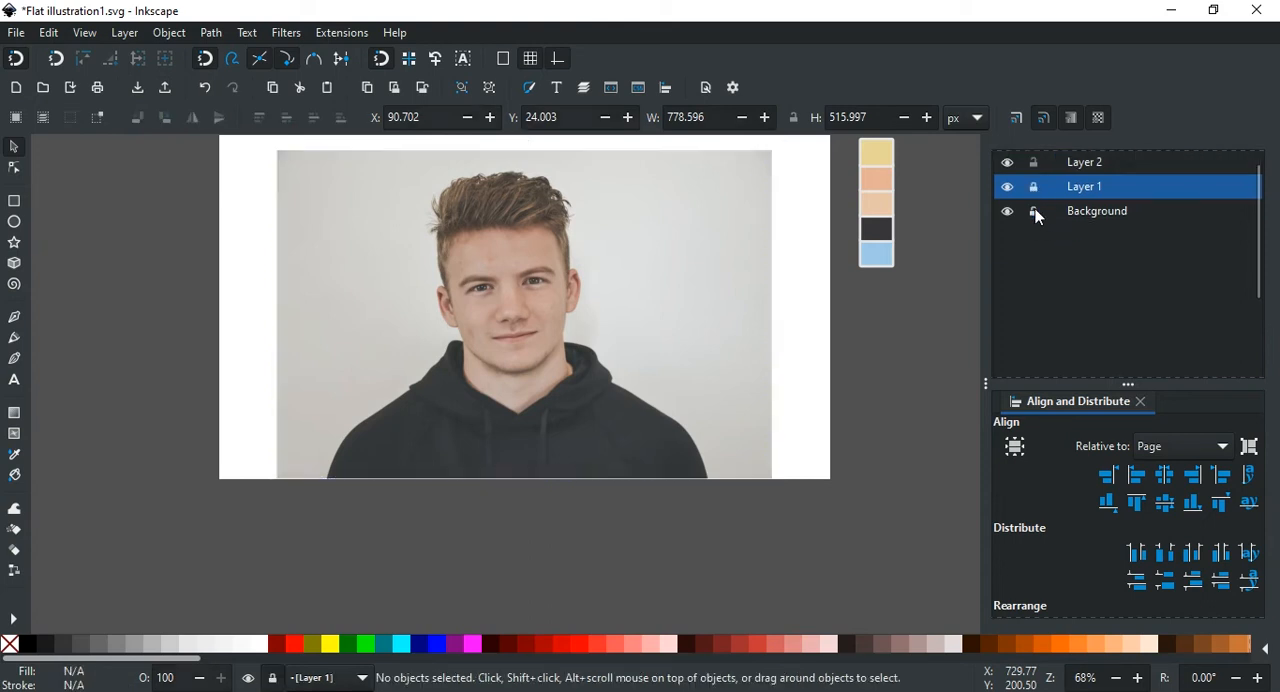
{"action": "left_click", "coordinate": [1086, 163]}
{"action": "scroll", "coordinate": [560, 310], "scroll_direction": "up", "scroll_amount": 4}
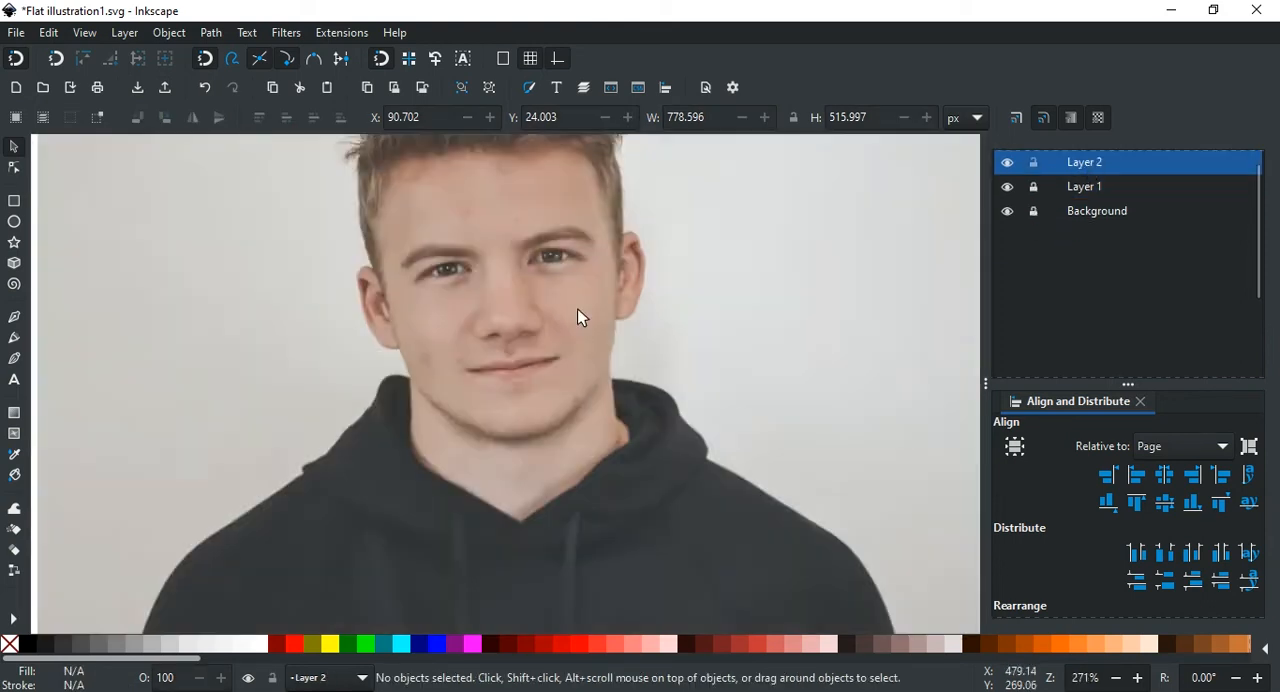
{"action": "scroll", "coordinate": [537, 306], "scroll_direction": "down", "scroll_amount": 5}
{"action": "scroll", "coordinate": [517, 291], "scroll_direction": "up", "scroll_amount": 3}
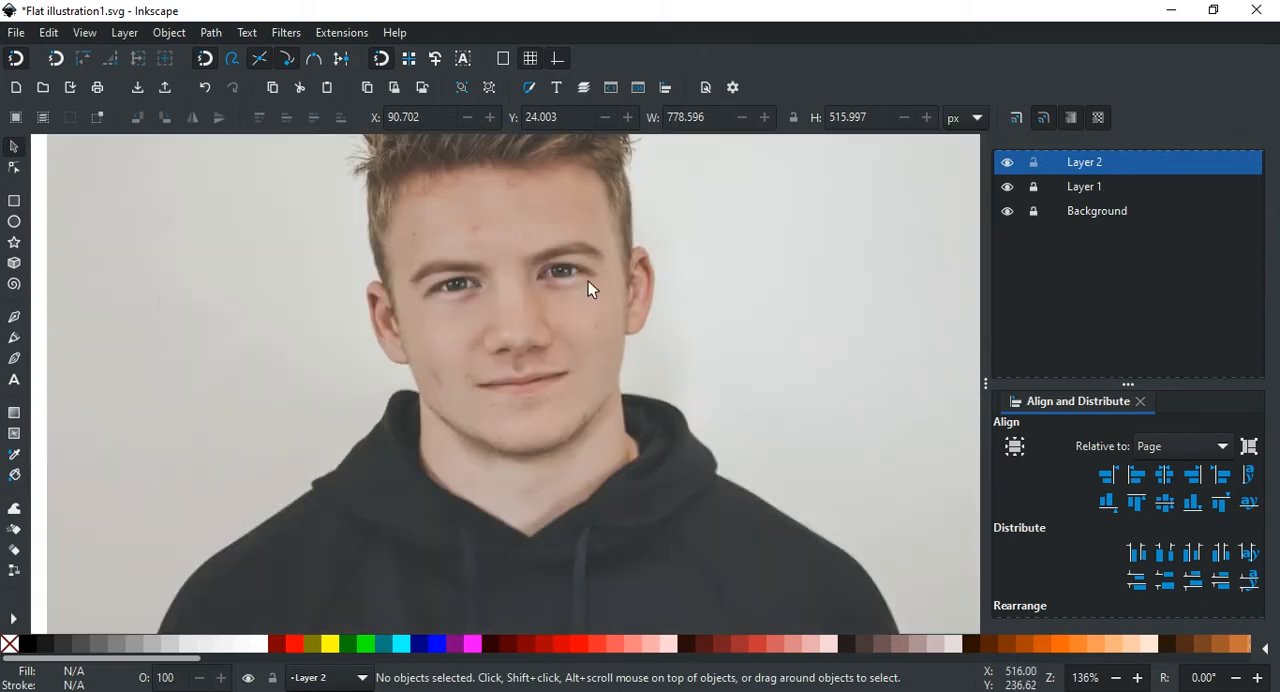
Step: Draw a straight two-point line about 47 px long with the Pen tool across the eyebrow on the photo's right side
{"action": "left_click", "coordinate": [14, 319]}
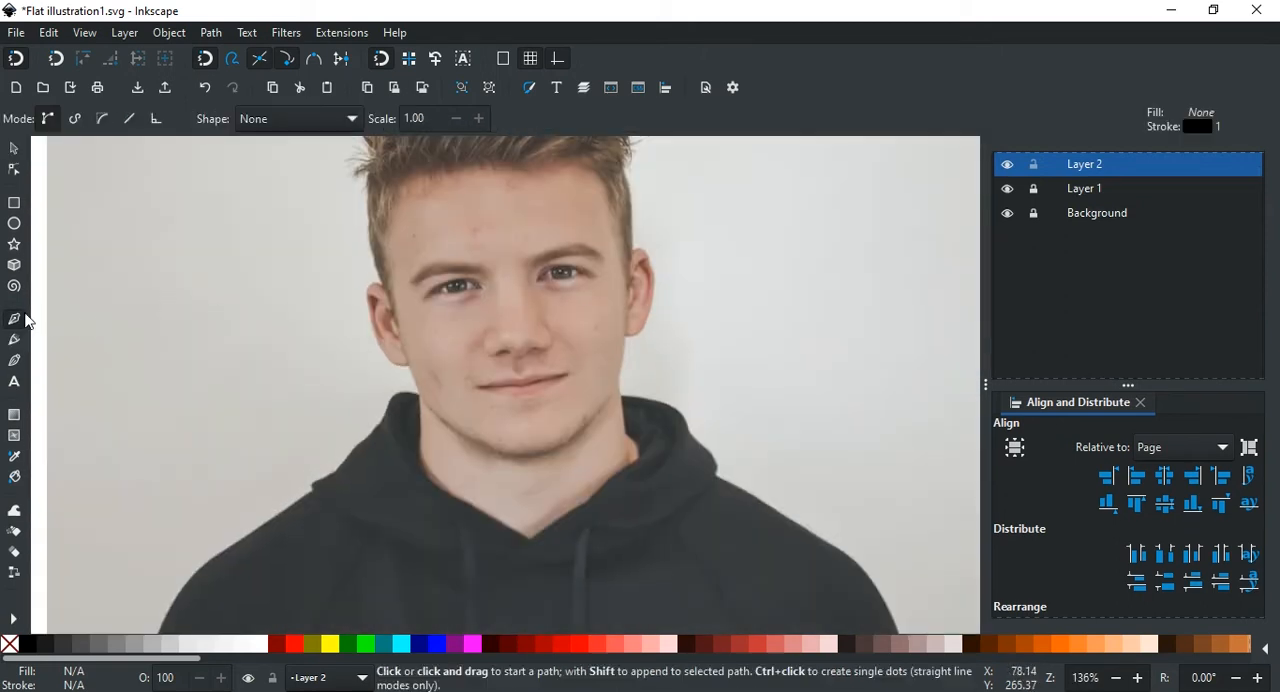
{"action": "scroll", "coordinate": [575, 285], "scroll_direction": "down", "scroll_amount": 2}
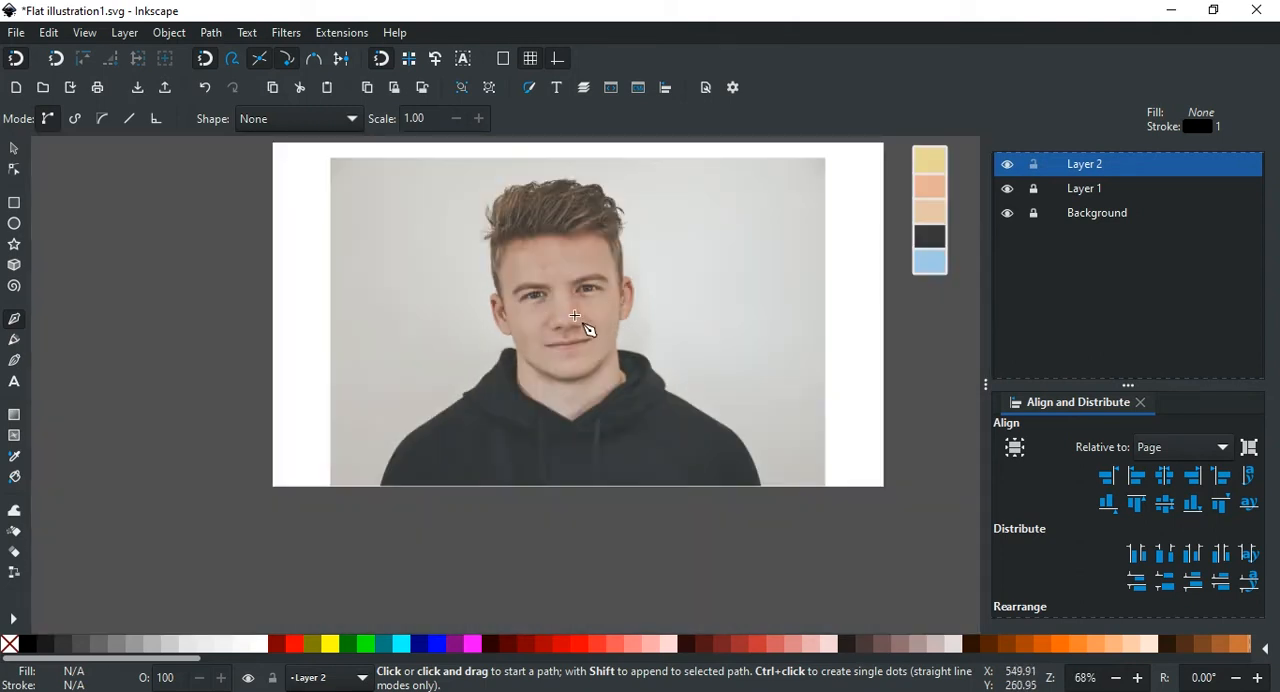
{"action": "scroll", "coordinate": [629, 334], "scroll_direction": "up", "scroll_amount": 4}
{"action": "scroll", "coordinate": [708, 340], "scroll_direction": "down", "scroll_amount": 2}
{"action": "scroll", "coordinate": [703, 331], "scroll_direction": "down", "scroll_amount": 2}
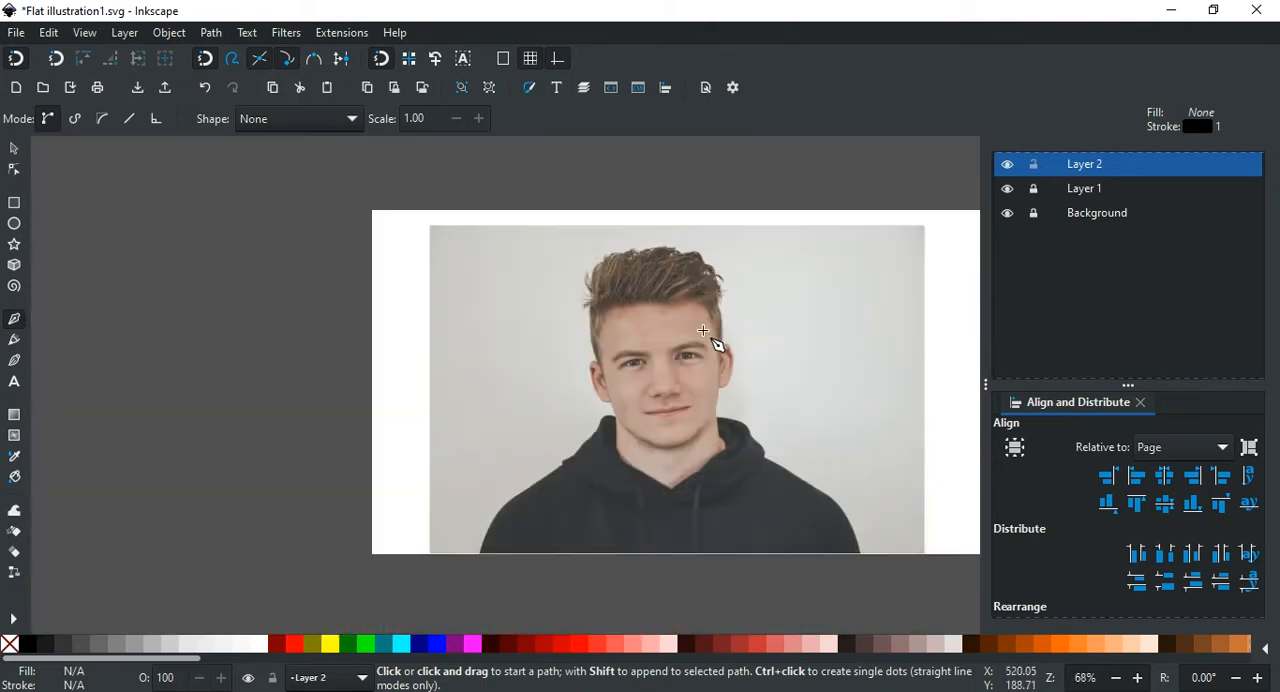
{"action": "scroll", "coordinate": [670, 370], "scroll_direction": "right", "scroll_amount": 3}
{"action": "scroll", "coordinate": [529, 412], "scroll_direction": "up", "scroll_amount": 2}
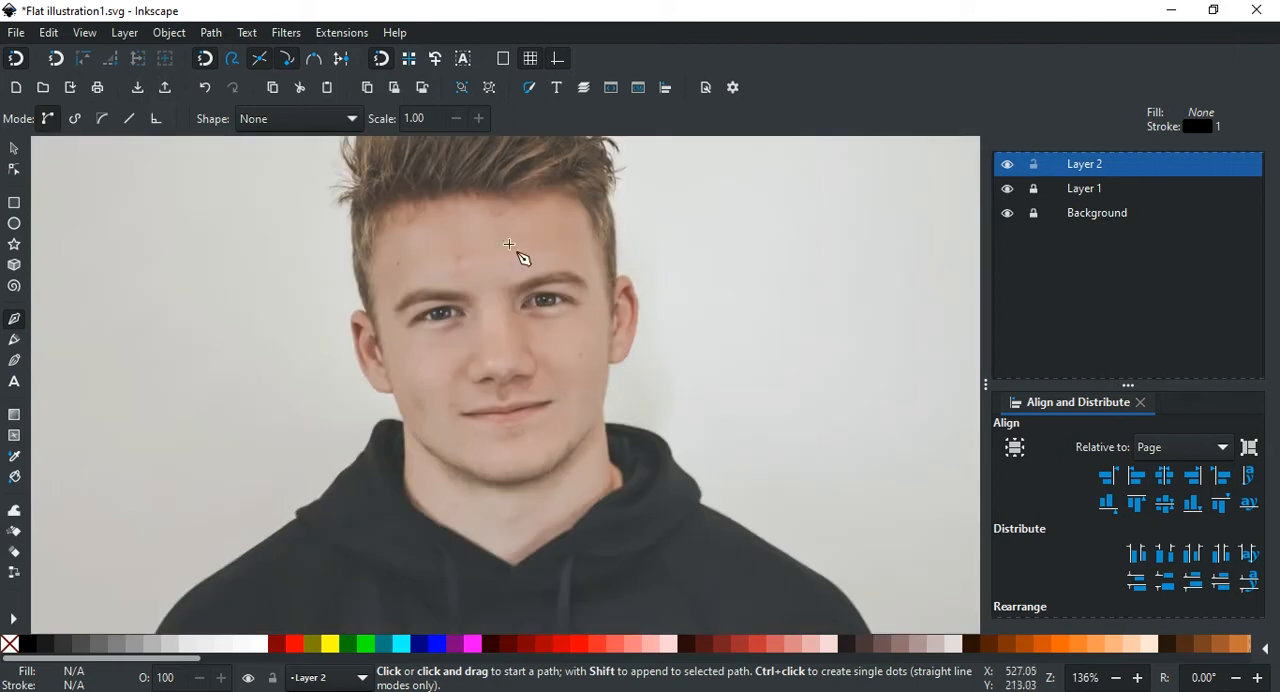
{"action": "scroll", "coordinate": [545, 318], "scroll_direction": "down", "scroll_amount": 2}
{"action": "scroll", "coordinate": [537, 310], "scroll_direction": "up", "scroll_amount": 2}
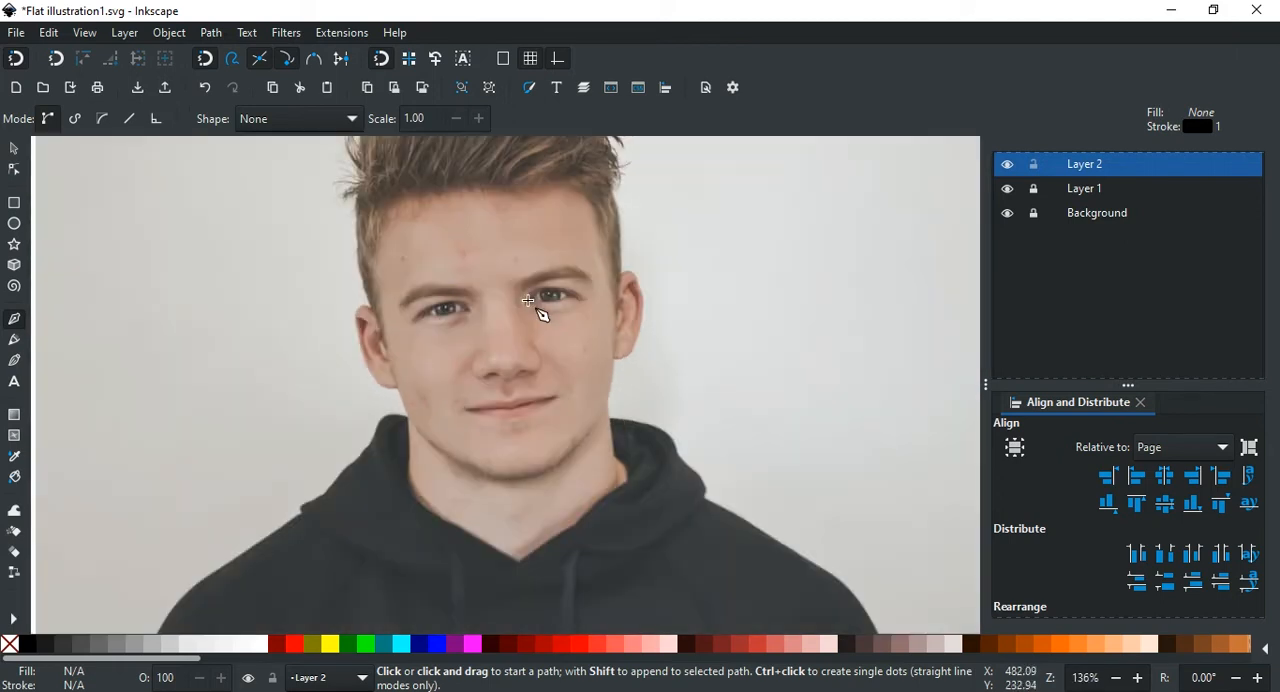
{"action": "scroll", "coordinate": [555, 312], "scroll_direction": "up", "scroll_amount": 2}
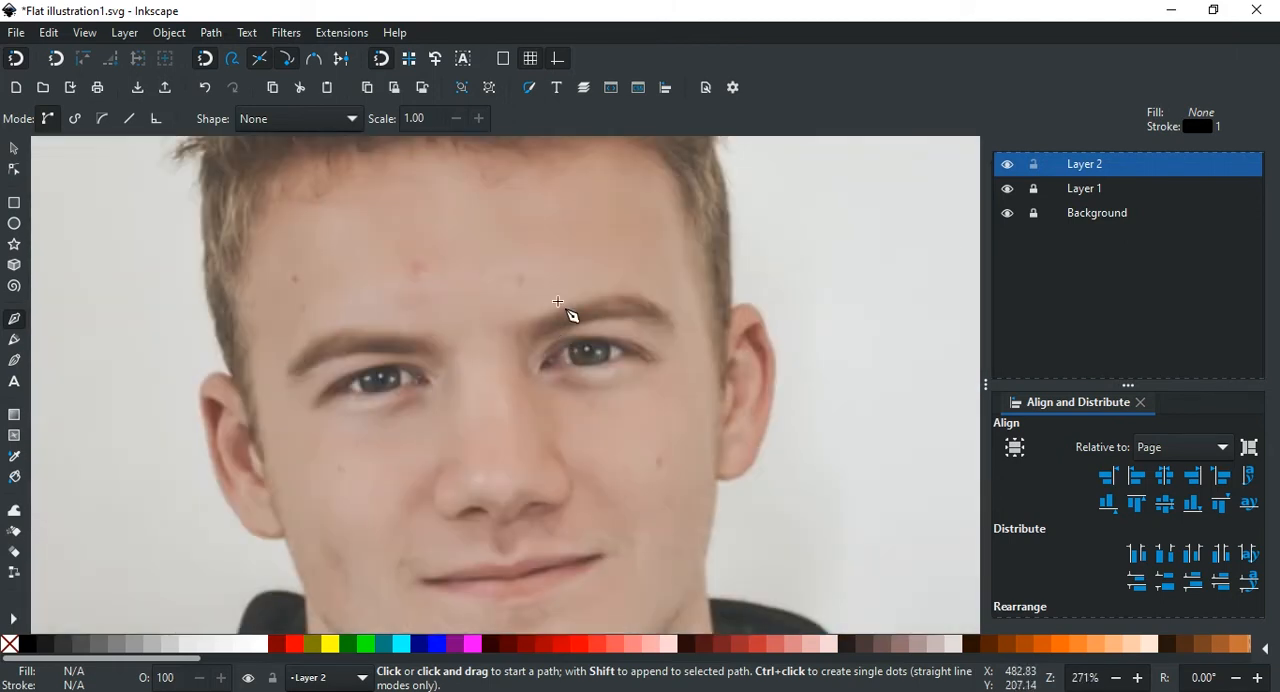
{"action": "scroll", "coordinate": [561, 300], "scroll_direction": "up", "scroll_amount": 2}
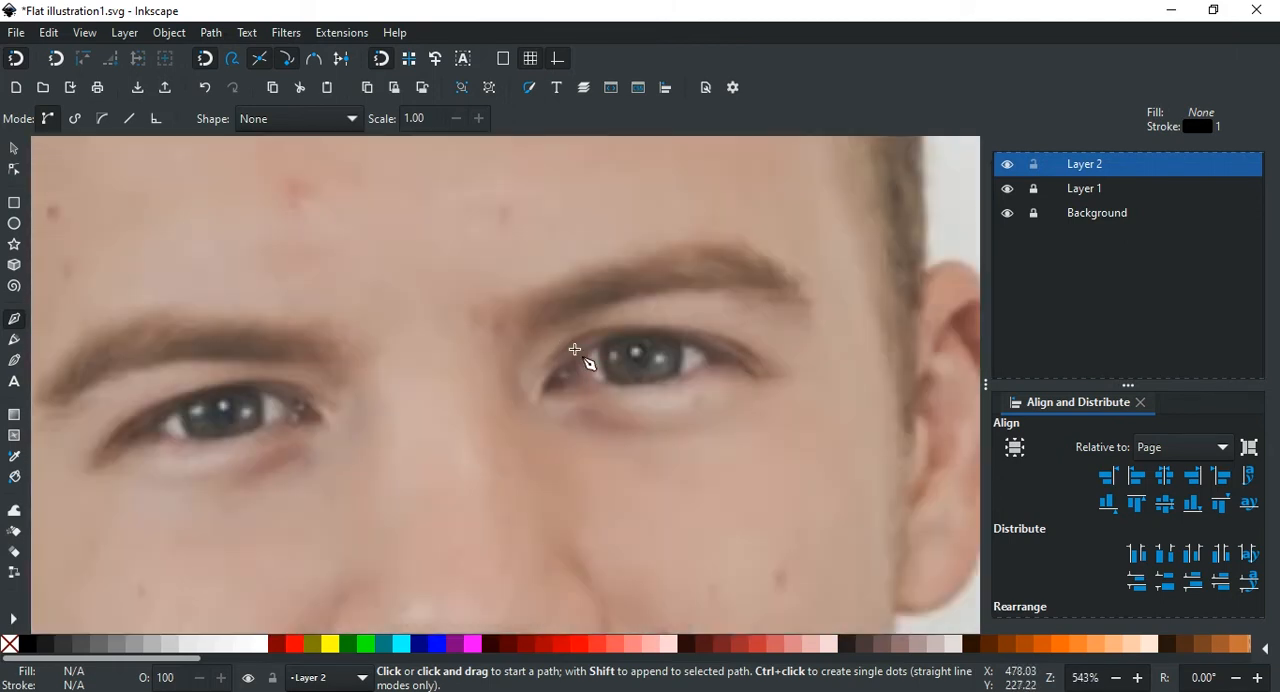
{"action": "left_click", "coordinate": [524, 291]}
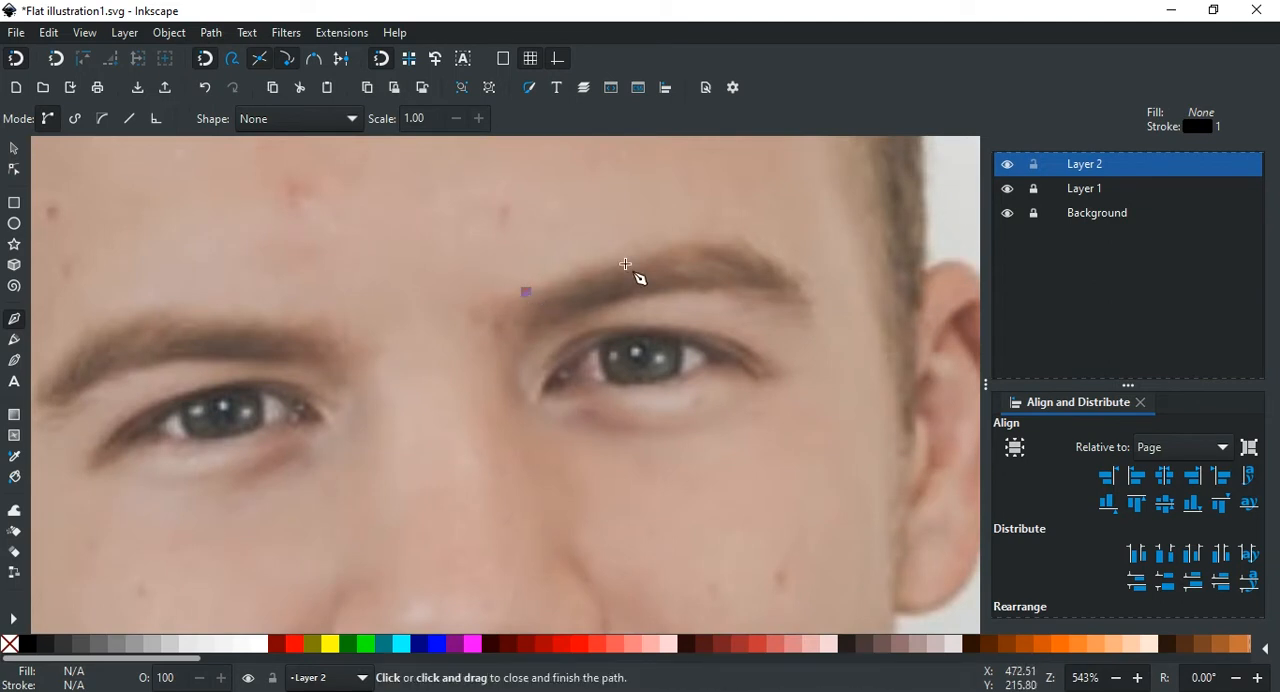
{"action": "left_click", "coordinate": [765, 278]}
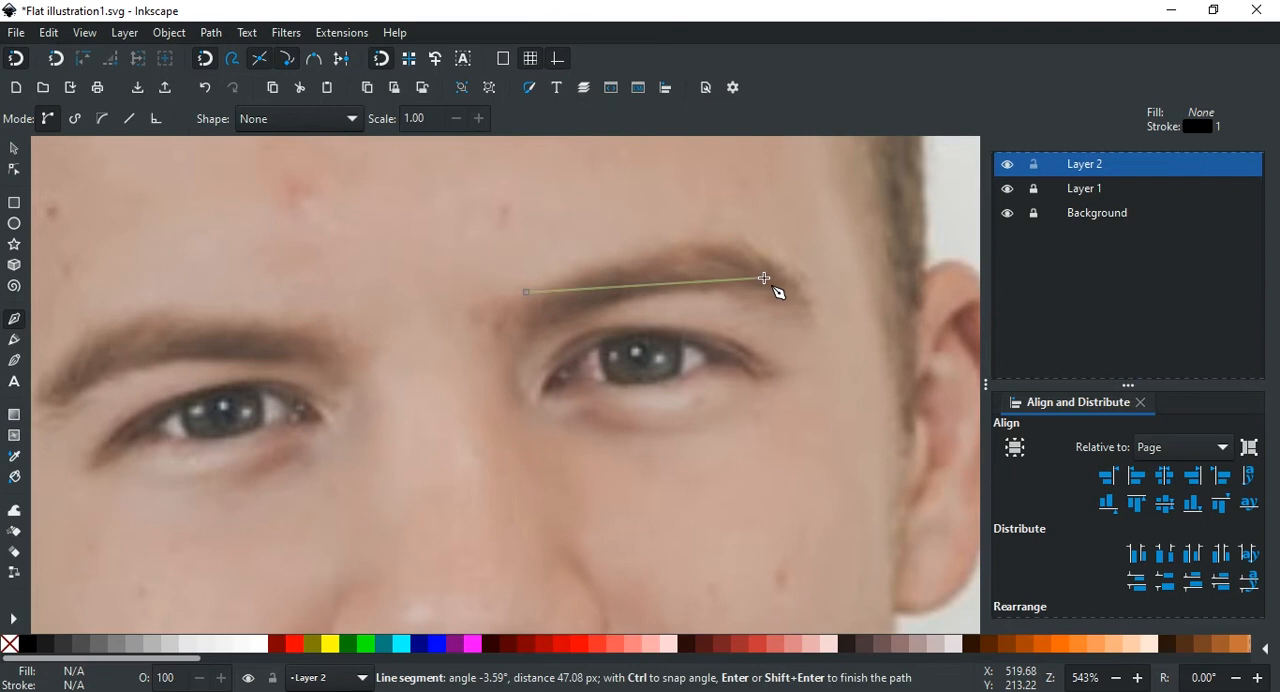
{"action": "key", "text": "Return"}
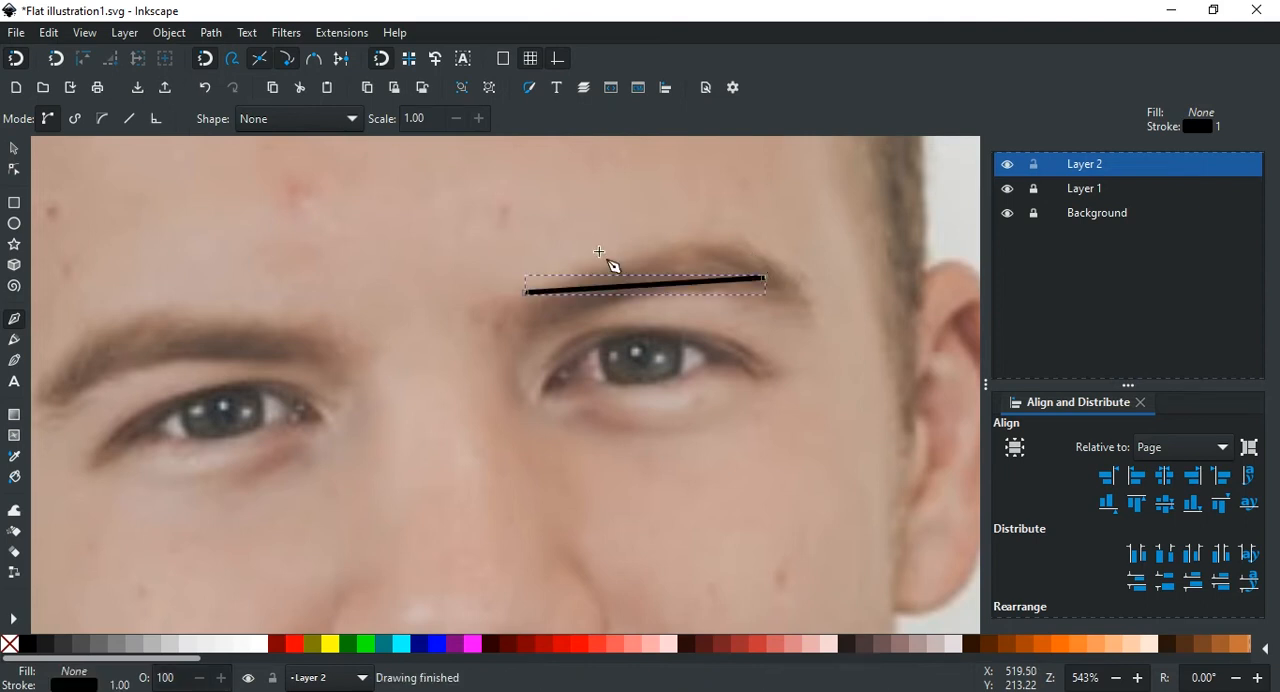
Step: Bend the eyebrow line upward into a gentle arch along the brow's upper edge, then deselect it
{"action": "left_click", "coordinate": [14, 171]}
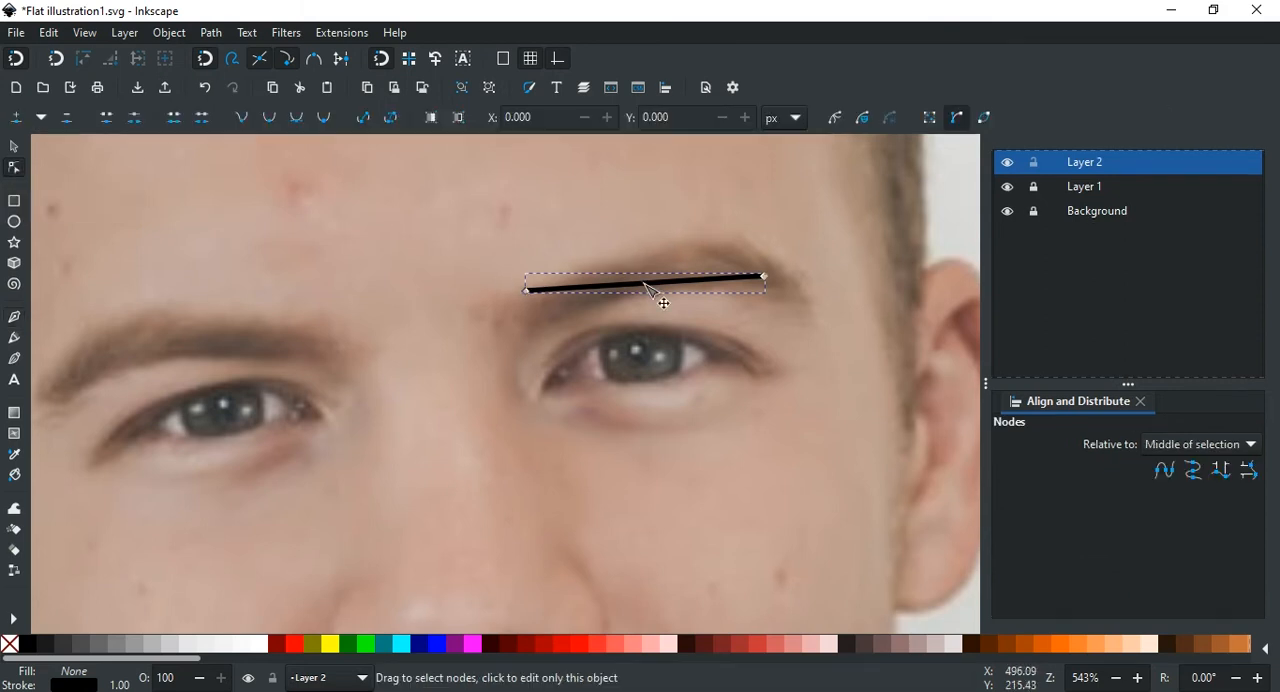
{"action": "left_click_drag", "start_coordinate": [652, 283], "coordinate": [637, 254]}
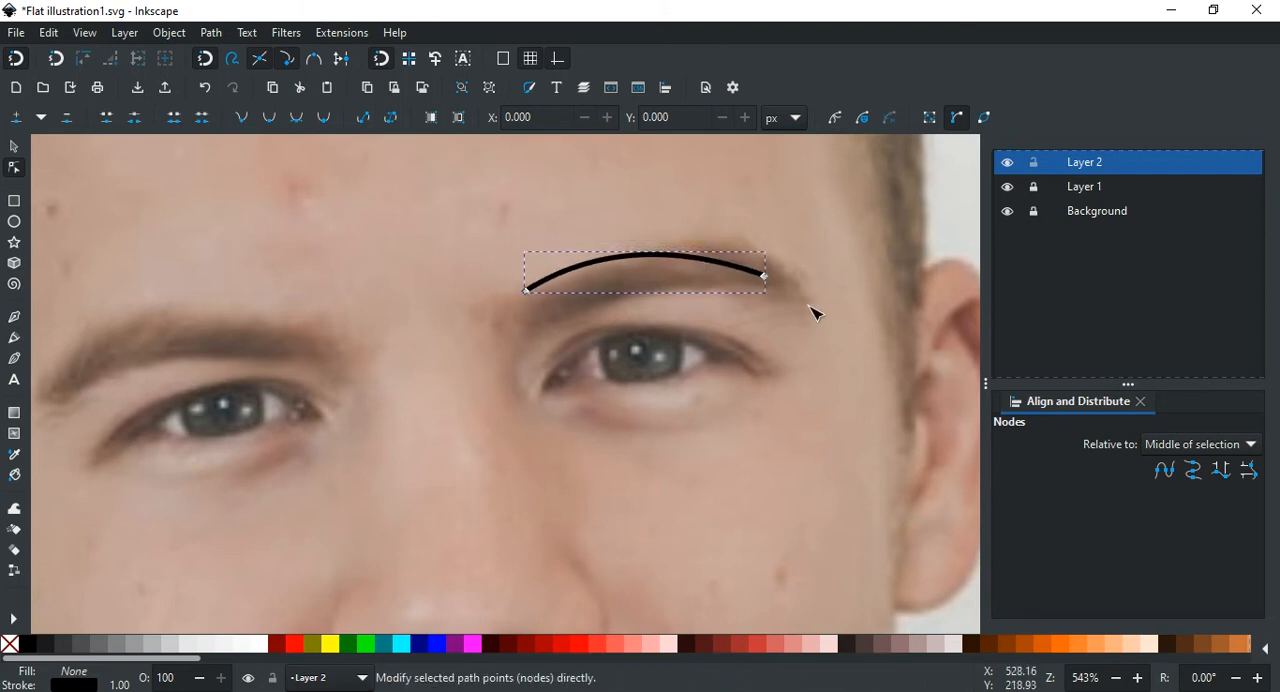
{"action": "left_click", "coordinate": [766, 327]}
{"action": "scroll", "coordinate": [755, 328], "scroll_direction": "down", "scroll_amount": 2}
{"action": "scroll", "coordinate": [736, 332], "scroll_direction": "right", "scroll_amount": 2}
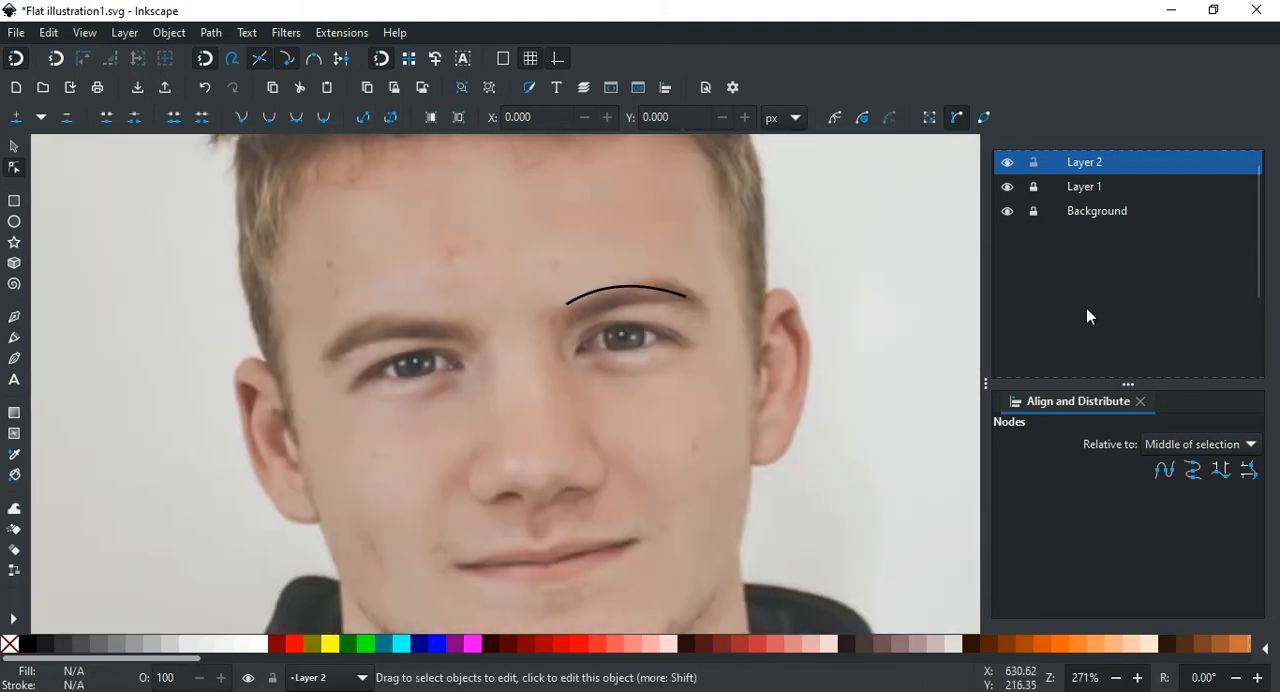
Step: Give the curved eyebrow path a 5 px stroke width and round caps
{"action": "left_click", "coordinate": [531, 93]}
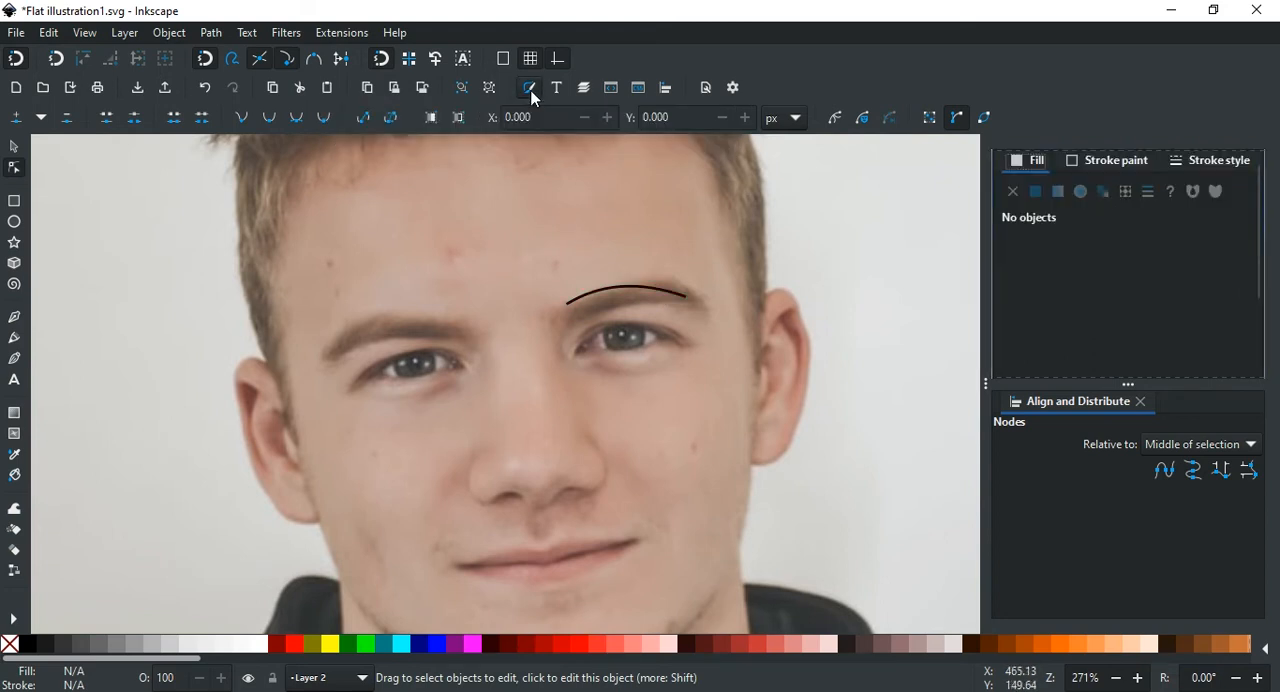
{"action": "left_click", "coordinate": [630, 290]}
{"action": "left_click", "coordinate": [14, 148]}
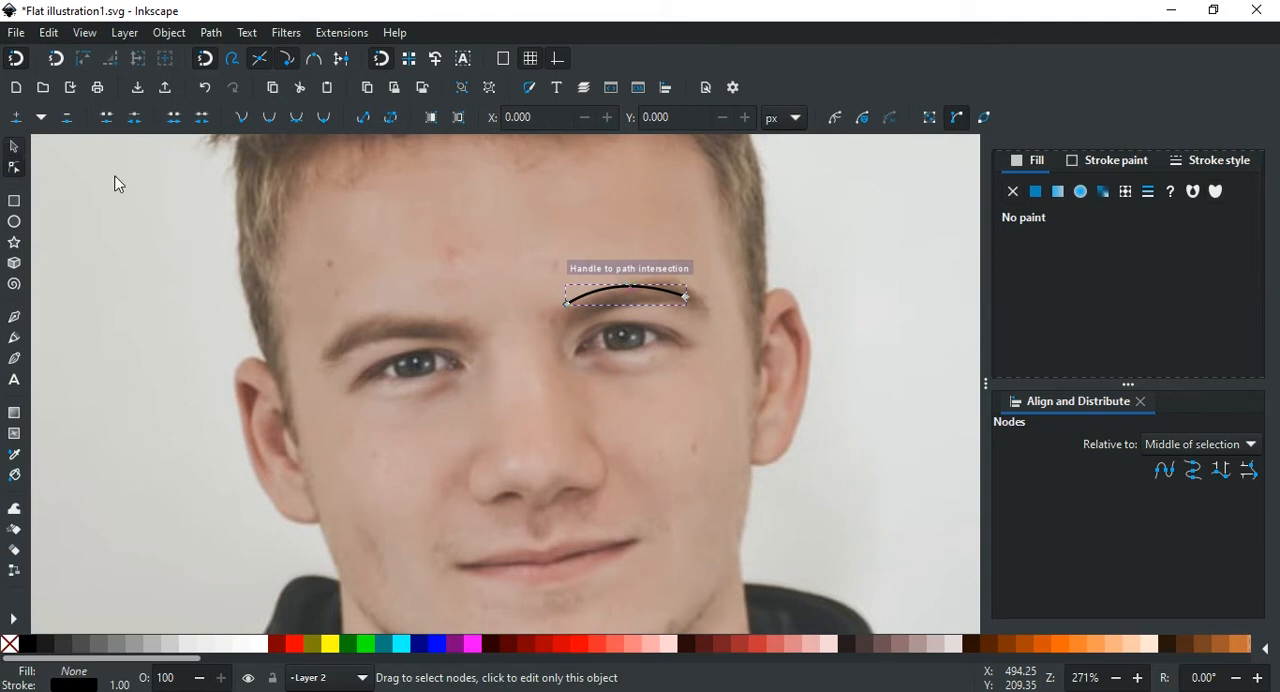
{"action": "scroll", "coordinate": [547, 250], "scroll_direction": "right", "scroll_amount": 2}
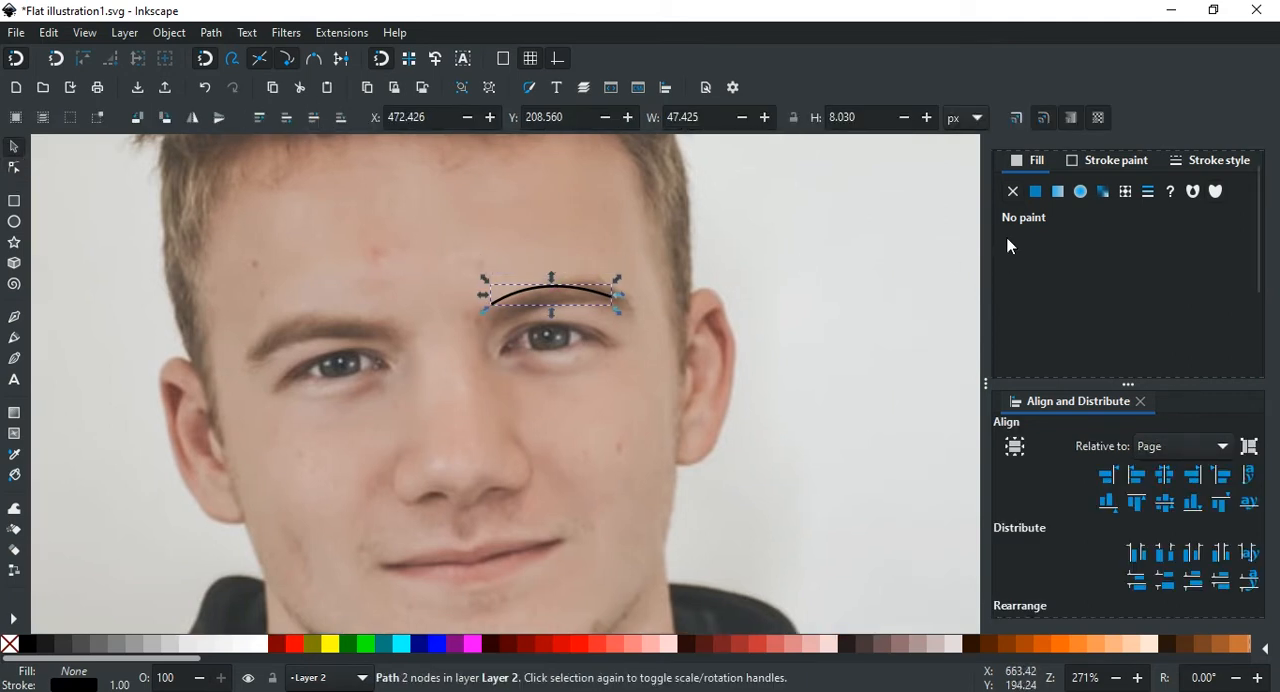
{"action": "left_click", "coordinate": [1191, 163]}
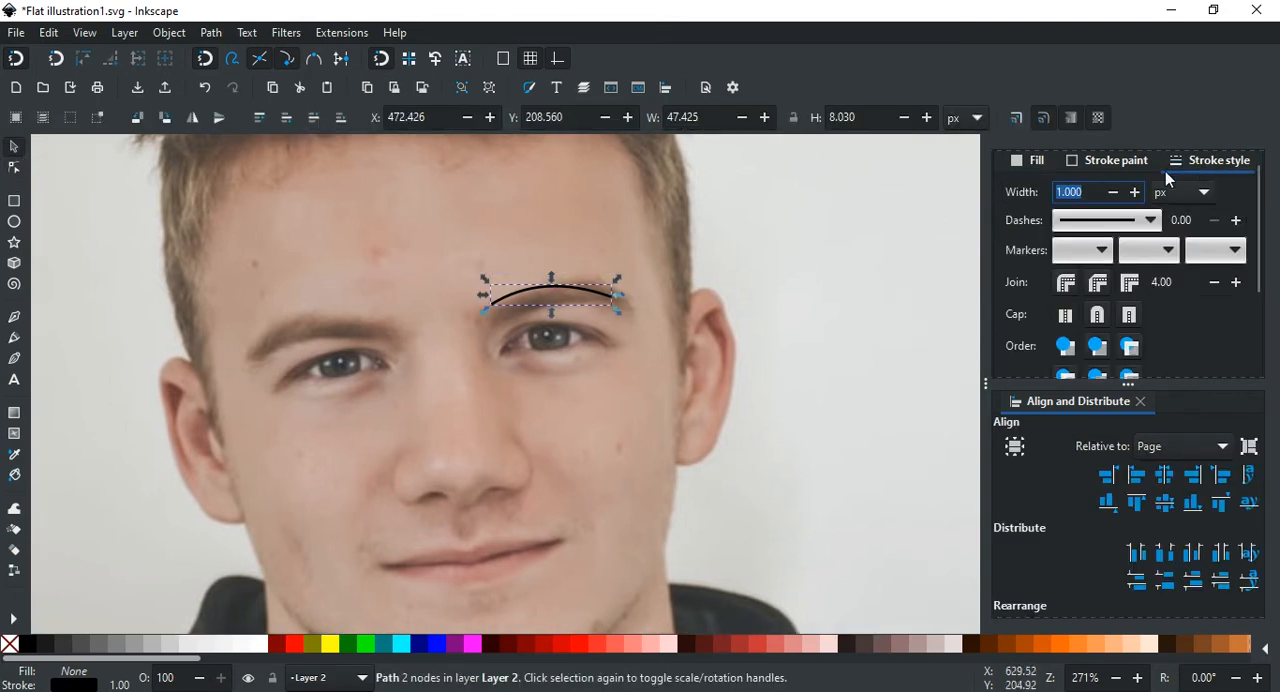
{"action": "type", "text": "5"}
{"action": "key", "text": "Return"}
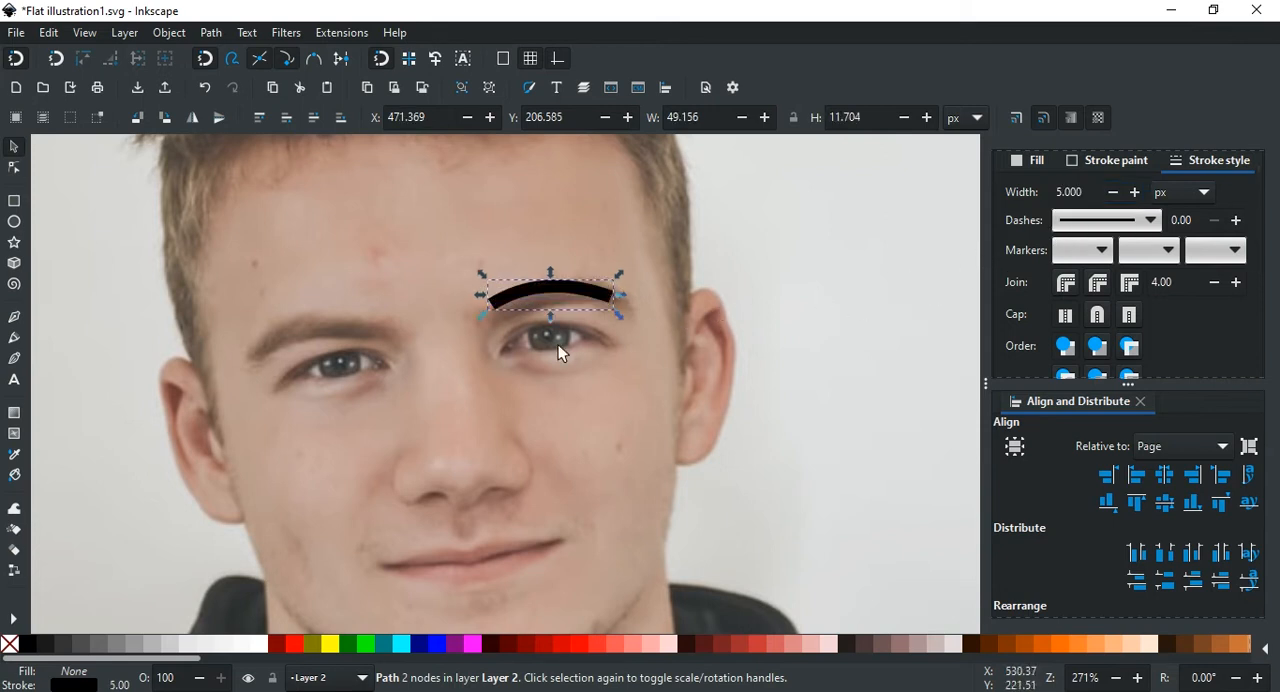
{"action": "left_click", "coordinate": [1098, 318]}
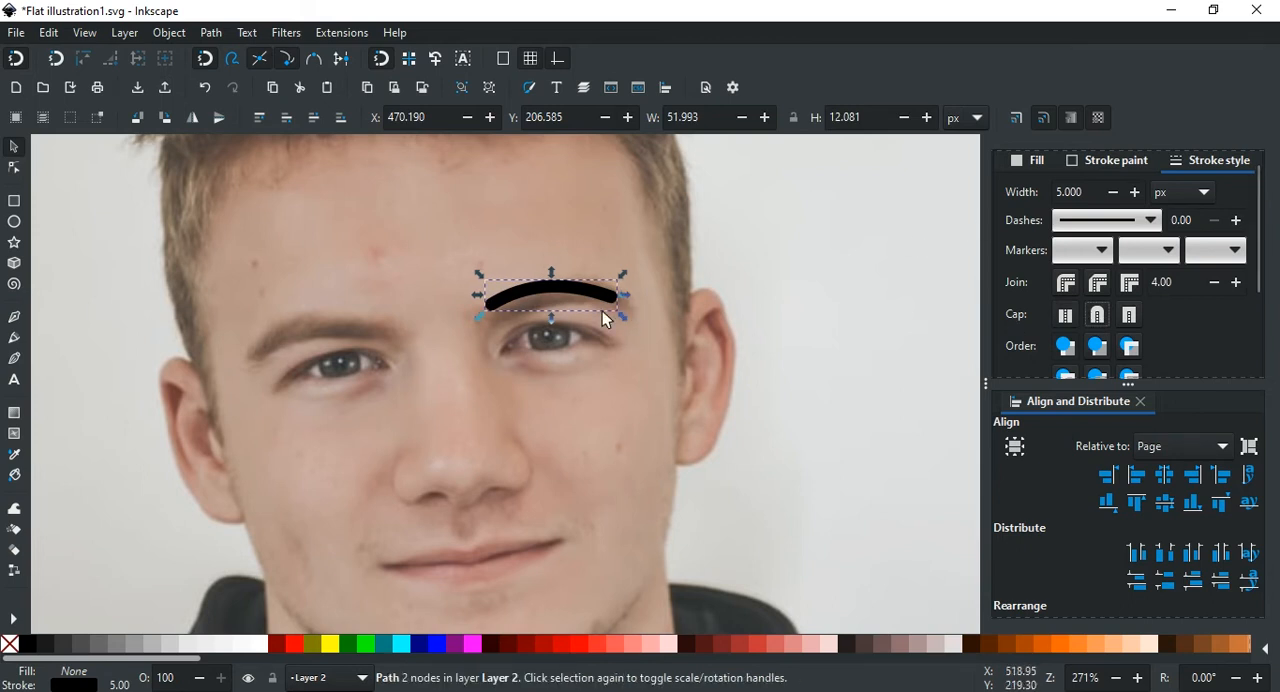
Step: Move the eyebrow stroke slightly up and to the right over the brow in the photo, then deselect it
{"action": "scroll", "coordinate": [555, 312], "scroll_direction": "up", "scroll_amount": 2}
{"action": "mouse_move", "coordinate": [611, 277]}
{"action": "left_mouse_down"}
{"action": "mouse_move", "coordinate": [609, 233]}
{"action": "mouse_move", "coordinate": [626, 266]}
{"action": "left_mouse_up"}
{"action": "scroll", "coordinate": [614, 277], "scroll_direction": "down", "scroll_amount": 1}
{"action": "scroll", "coordinate": [650, 269], "scroll_direction": "right", "scroll_amount": 2}
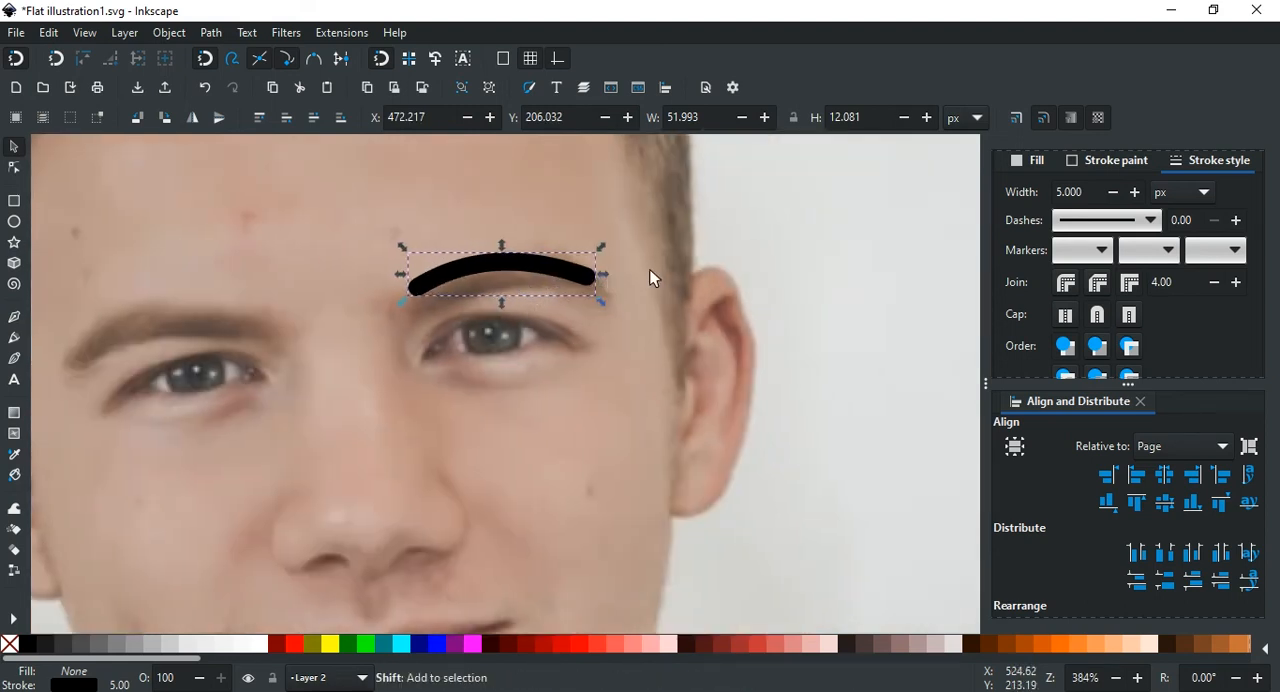
{"action": "left_click", "coordinate": [768, 226]}
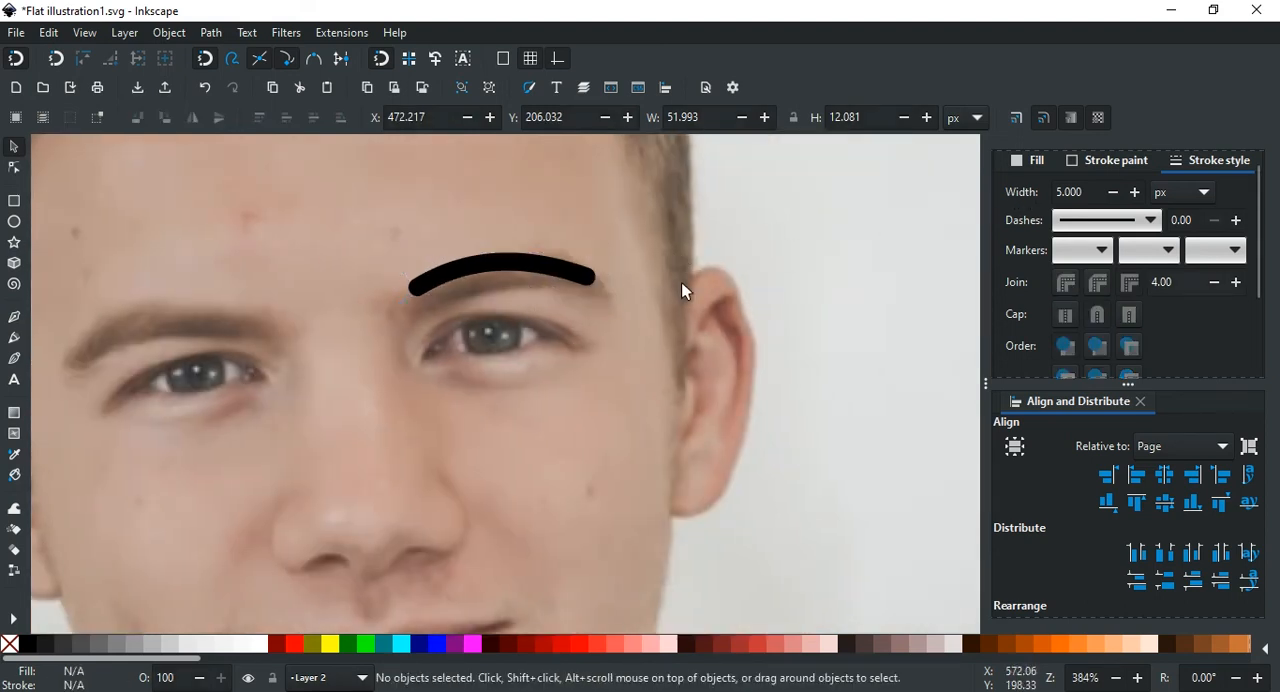
Step: Duplicate the eyebrow stroke and place the copy over the brow on the photo's left side
{"action": "scroll", "coordinate": [674, 293], "scroll_direction": "down", "scroll_amount": 2}
{"action": "left_click", "coordinate": [731, 272]}
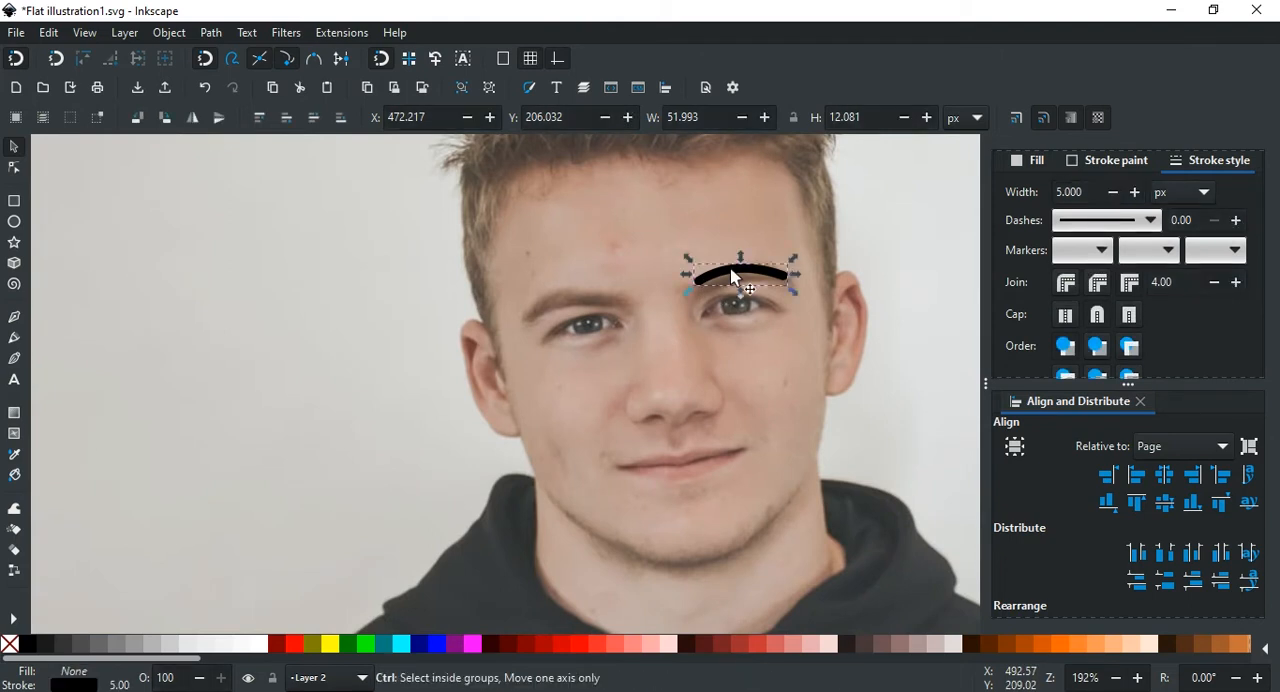
{"action": "key", "text": "ctrl+d"}
{"action": "left_click_drag", "start_coordinate": [737, 277], "coordinate": [567, 301]}
{"action": "scroll", "coordinate": [578, 304], "scroll_direction": "up", "scroll_amount": 4}
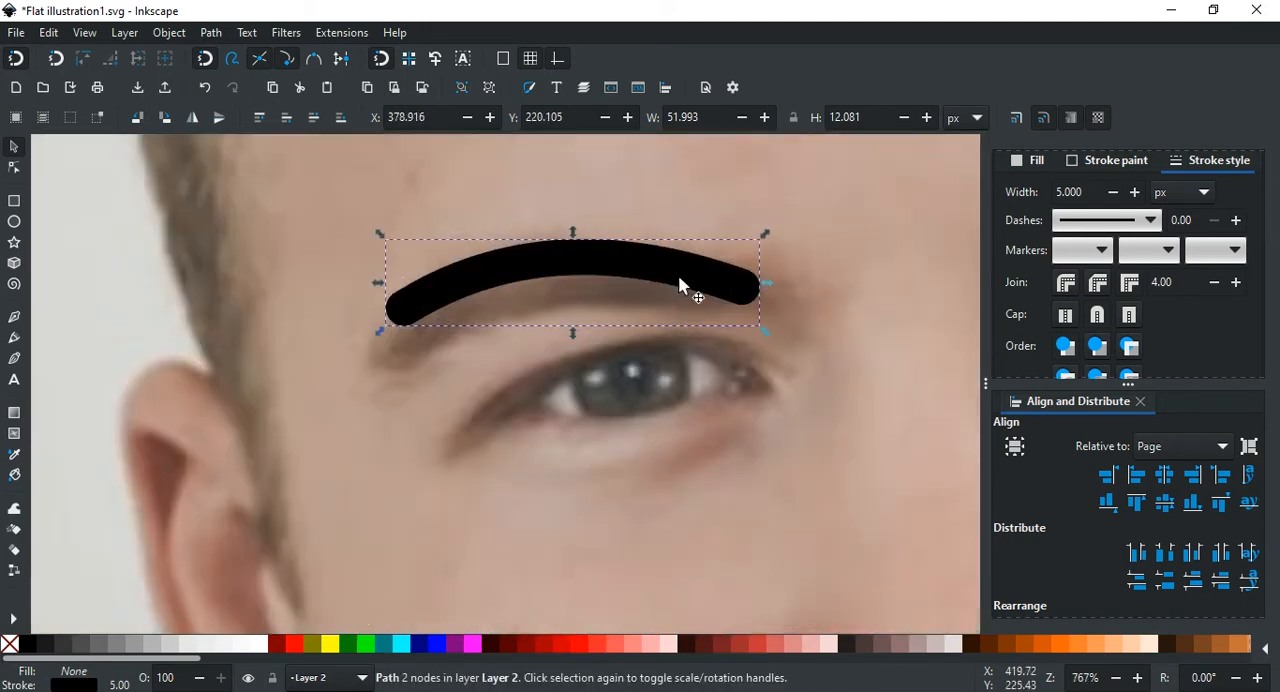
Step: Rotate the copied eyebrow slightly counterclockwise to follow the slope of the left brow, then deselect it
{"action": "scroll", "coordinate": [678, 281], "scroll_direction": "down", "scroll_amount": 1}
{"action": "left_click", "coordinate": [670, 276]}
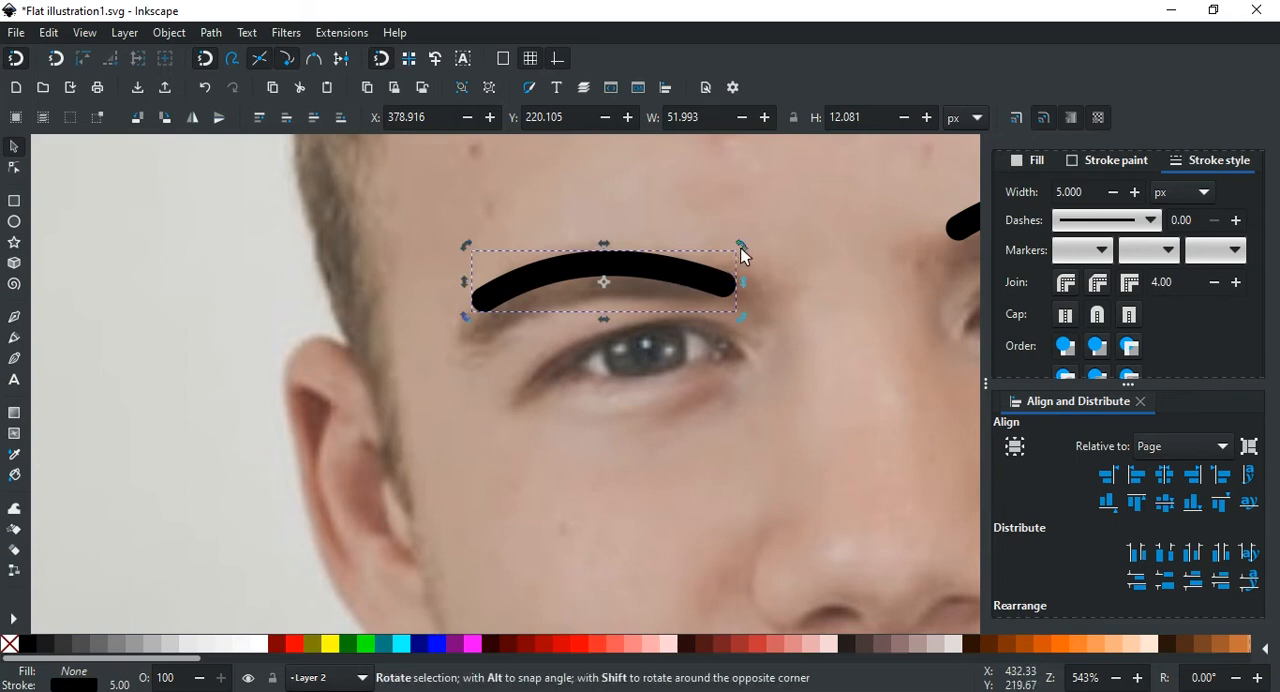
{"action": "left_click_drag", "start_coordinate": [741, 250], "coordinate": [730, 238]}
{"action": "left_click", "coordinate": [678, 233]}
{"action": "scroll", "coordinate": [667, 252], "scroll_direction": "down", "scroll_amount": 2}
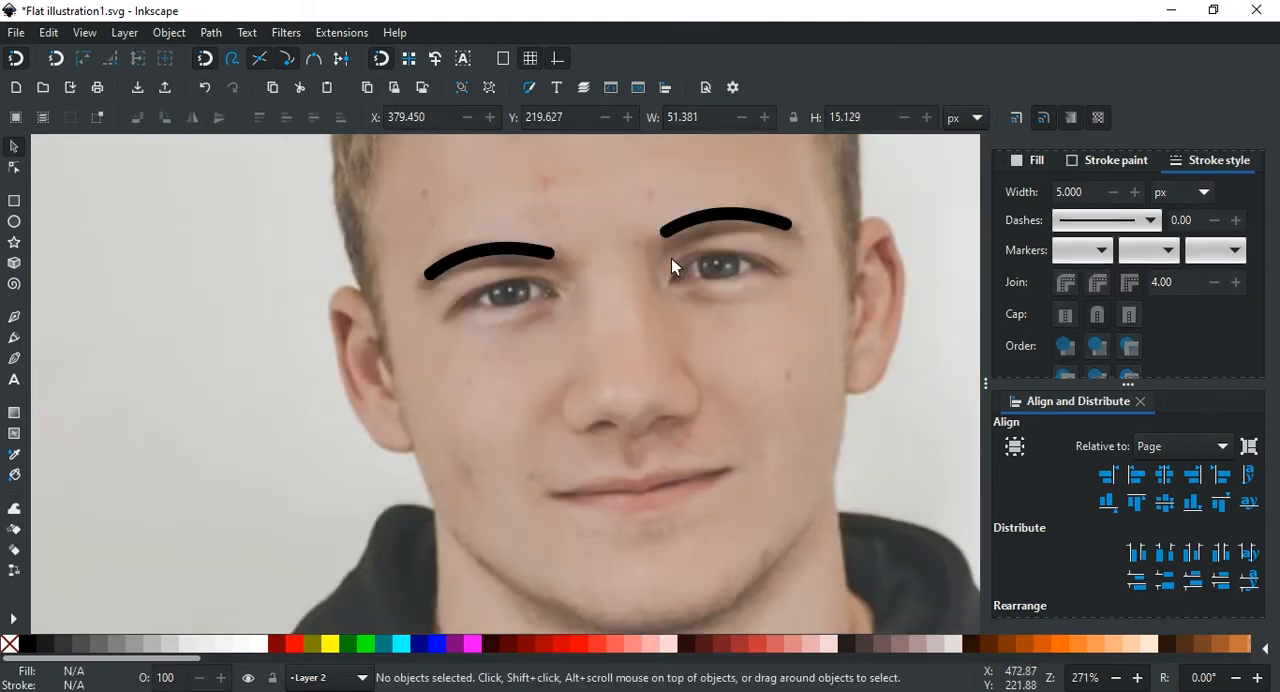
{"action": "scroll", "coordinate": [647, 249], "scroll_direction": "right", "scroll_amount": 2}
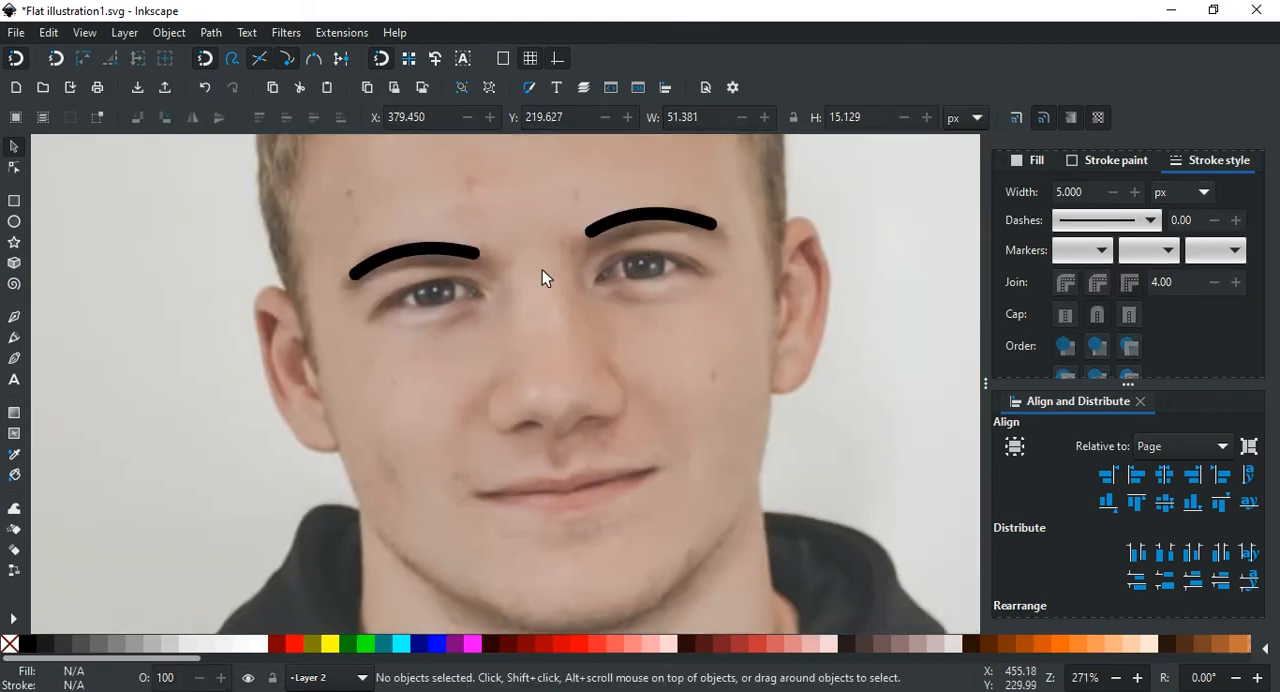
{"action": "scroll", "coordinate": [583, 291], "scroll_direction": "up", "scroll_amount": 1, "text": "ctrl"}
{"action": "scroll", "coordinate": [643, 229], "scroll_direction": "up", "scroll_amount": 2}
{"action": "scroll", "coordinate": [623, 257], "scroll_direction": "down", "scroll_amount": 1, "text": "ctrl"}
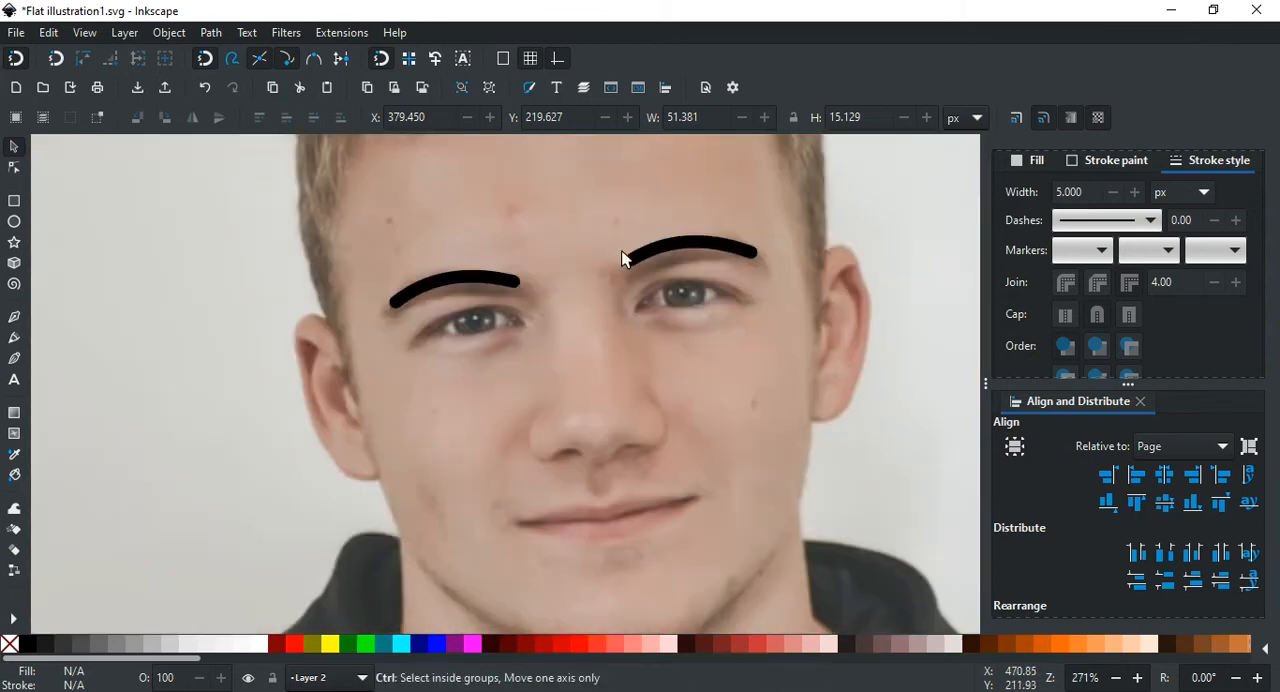
{"action": "scroll", "coordinate": [621, 252], "scroll_direction": "right", "scroll_amount": 2}
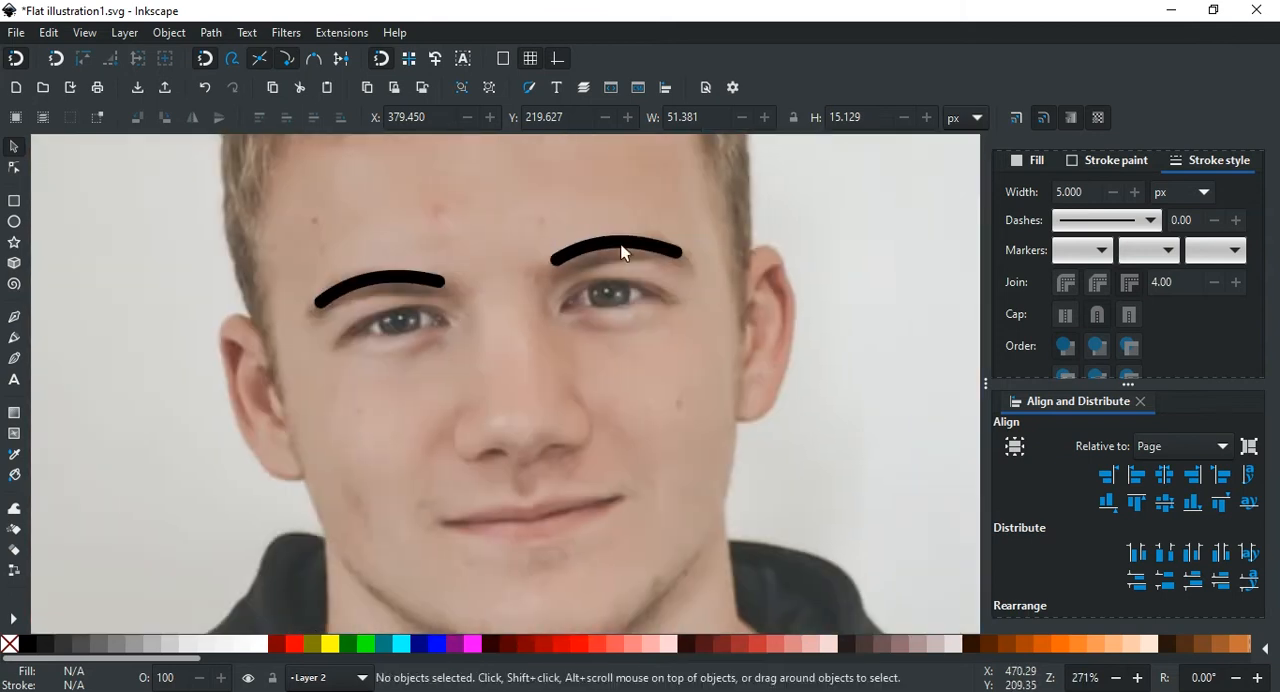
{"action": "scroll", "coordinate": [621, 252], "scroll_direction": "down", "scroll_amount": 2}
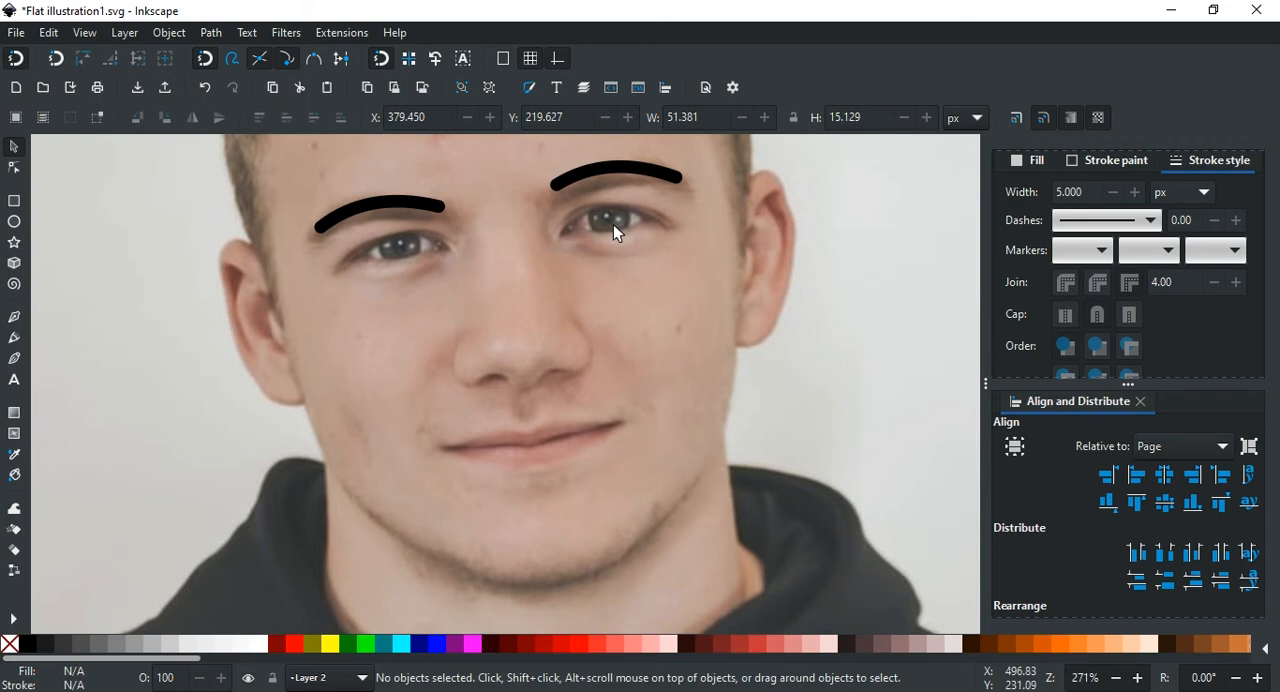
{"action": "key", "text": "ctrl"}
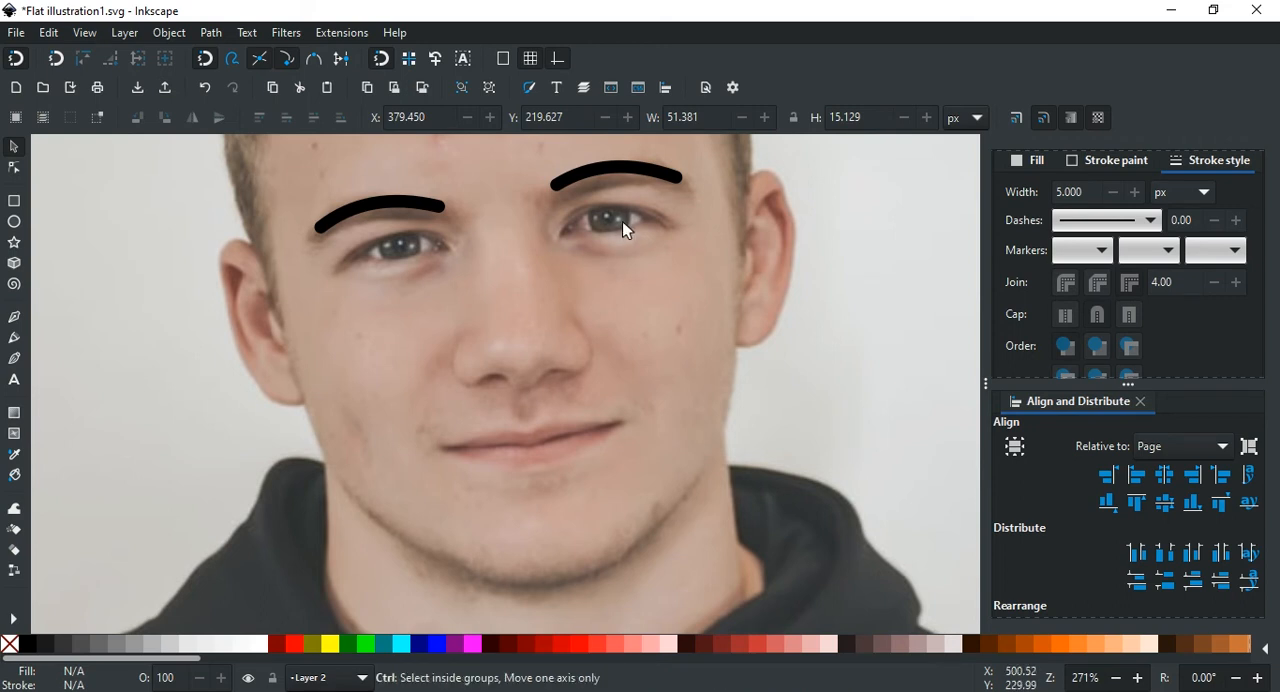
Step: Draw an upright ellipse about 14 by 22.5 px from the iris of the photo's right eye downward and fill it black
{"action": "scroll", "coordinate": [609, 218], "scroll_direction": "up", "scroll_amount": 2}
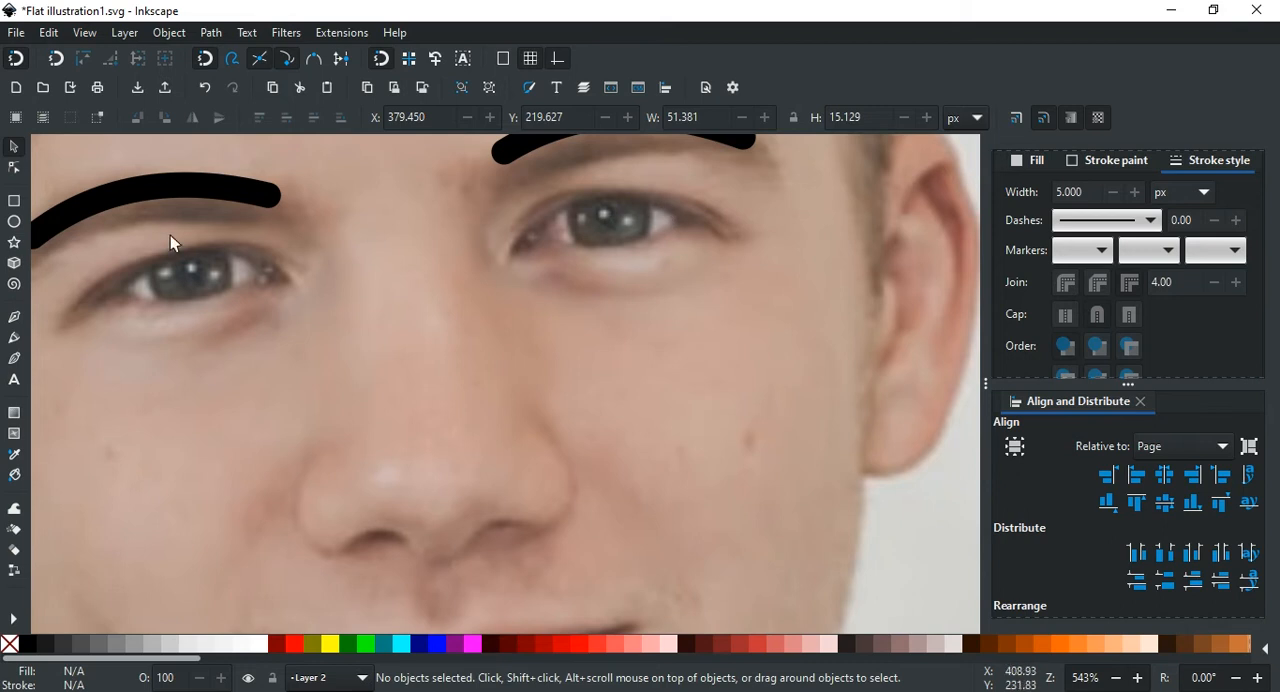
{"action": "scroll", "coordinate": [647, 243], "scroll_direction": "up", "scroll_amount": 2}
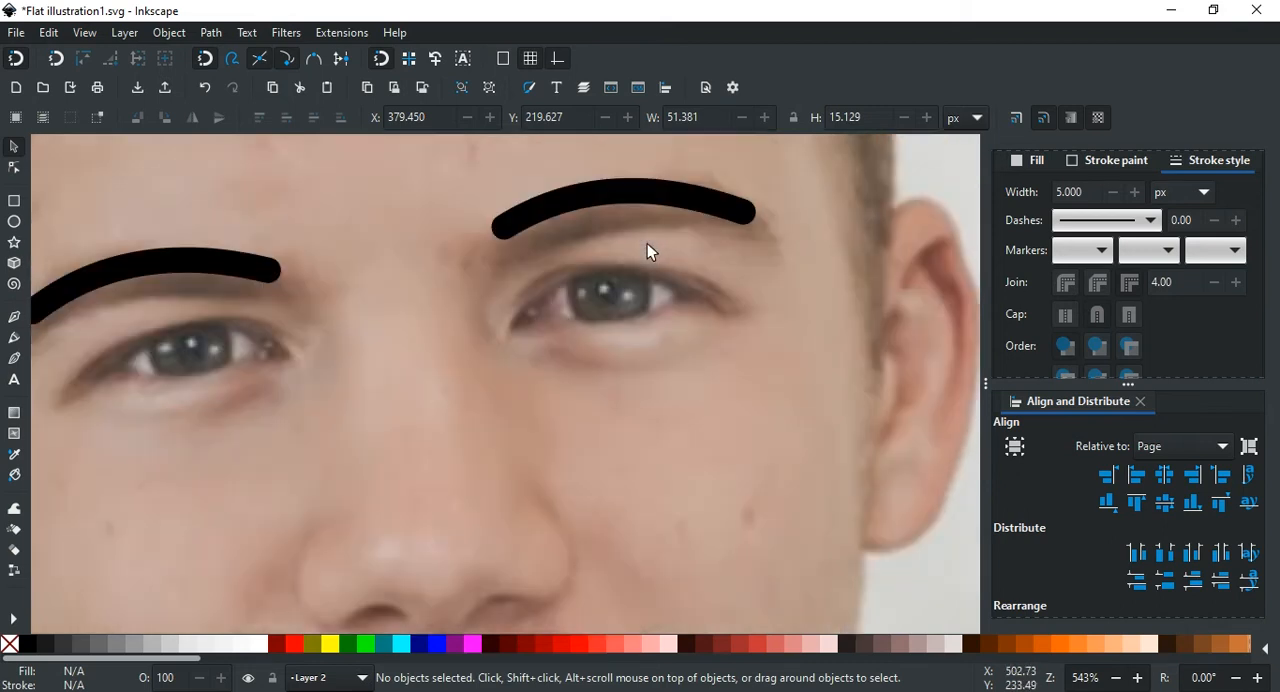
{"action": "scroll", "coordinate": [732, 280], "scroll_direction": "left", "scroll_amount": 2}
{"action": "scroll", "coordinate": [733, 283], "scroll_direction": "down", "scroll_amount": 2}
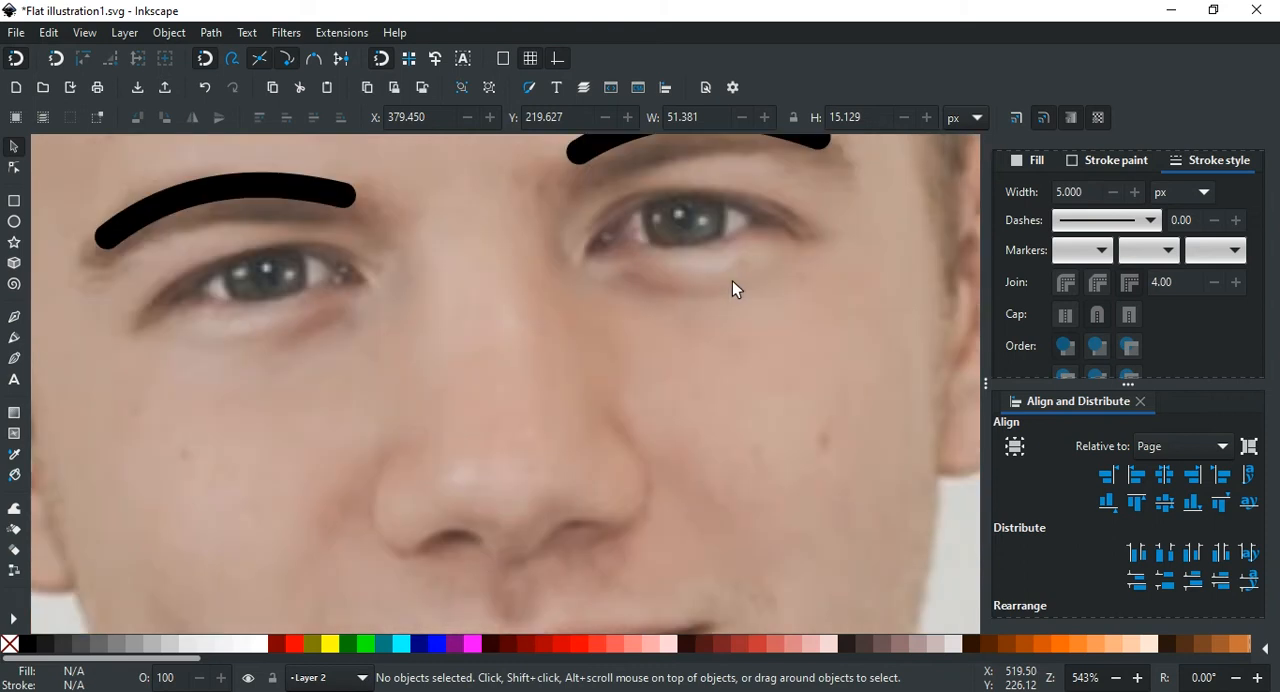
{"action": "left_click", "coordinate": [15, 226]}
{"action": "scroll", "coordinate": [608, 286], "scroll_direction": "right", "scroll_amount": 2}
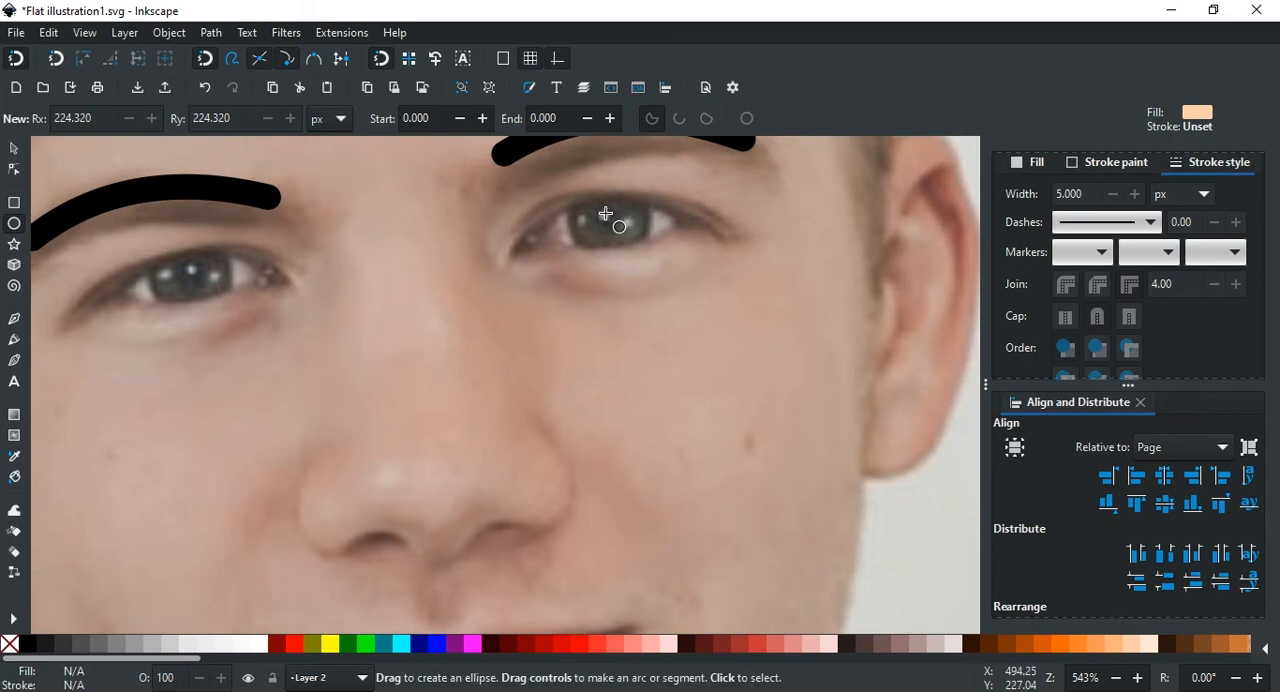
{"action": "left_click_drag", "start_coordinate": [606, 219], "coordinate": [678, 335]}
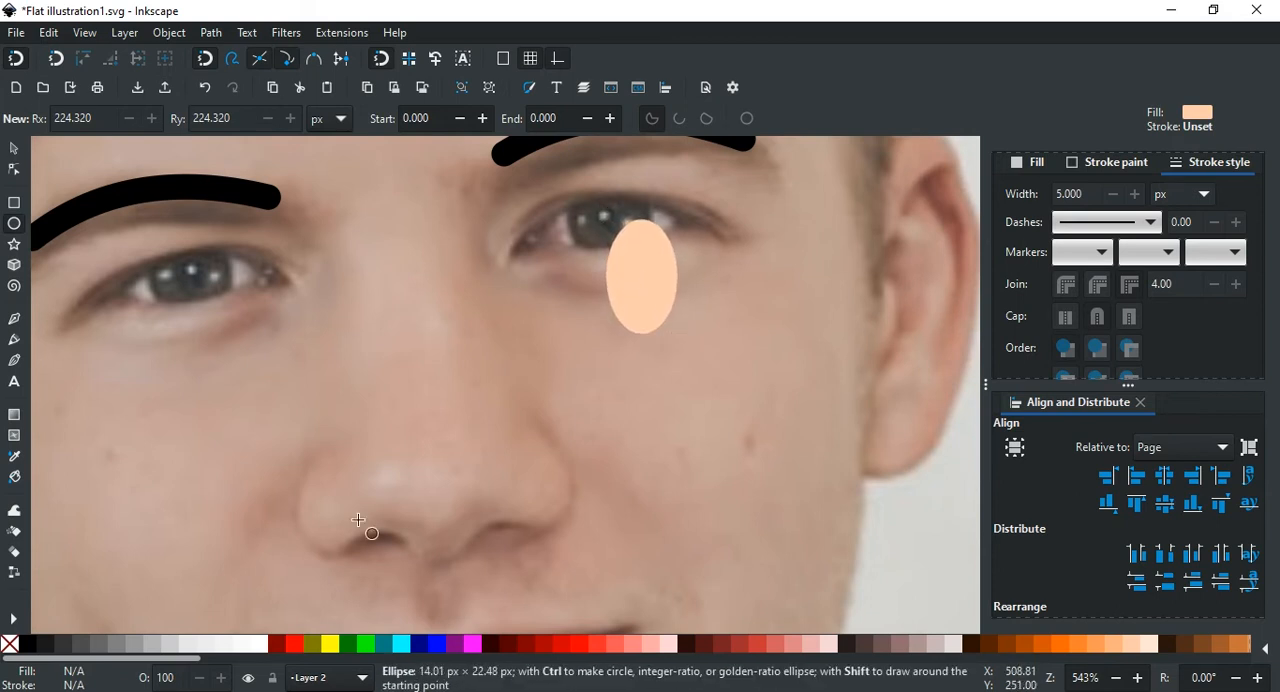
{"action": "left_click", "coordinate": [26, 648]}
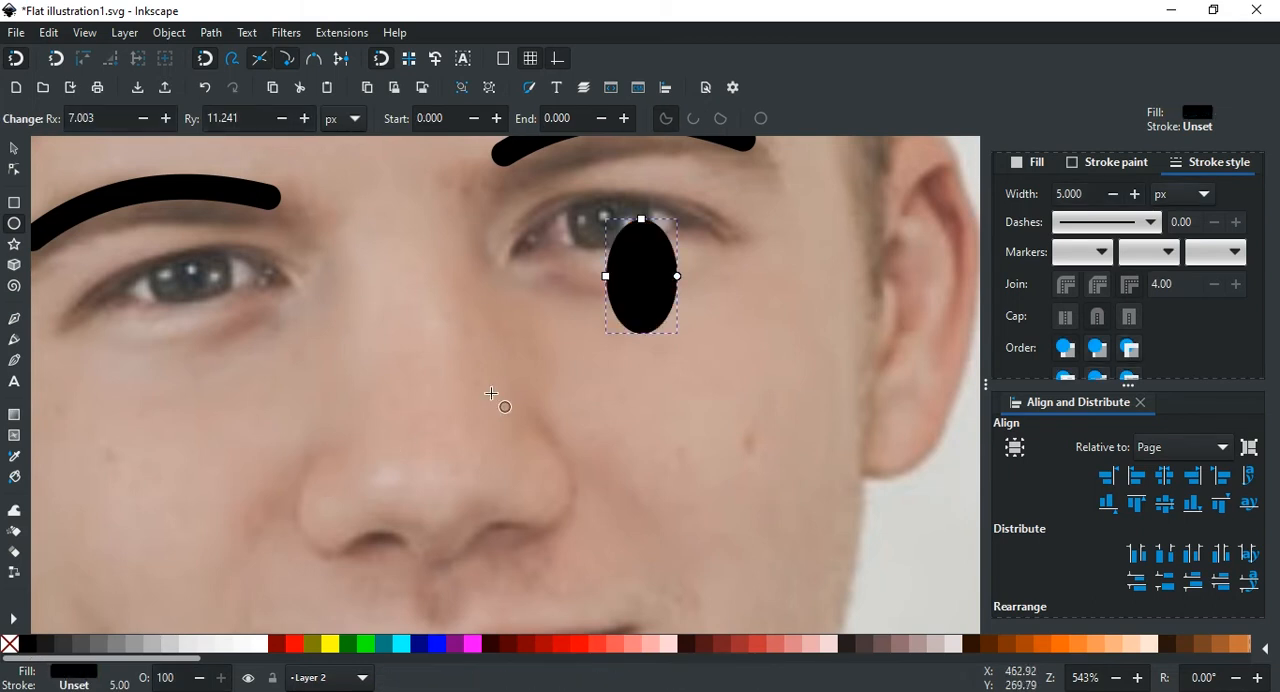
Step: Move the black ellipse over the iris of the photo's right eye, tilt it slightly to follow the face, and deselect it
{"action": "scroll", "coordinate": [60, 400], "scroll_direction": "up", "scroll_amount": 2}
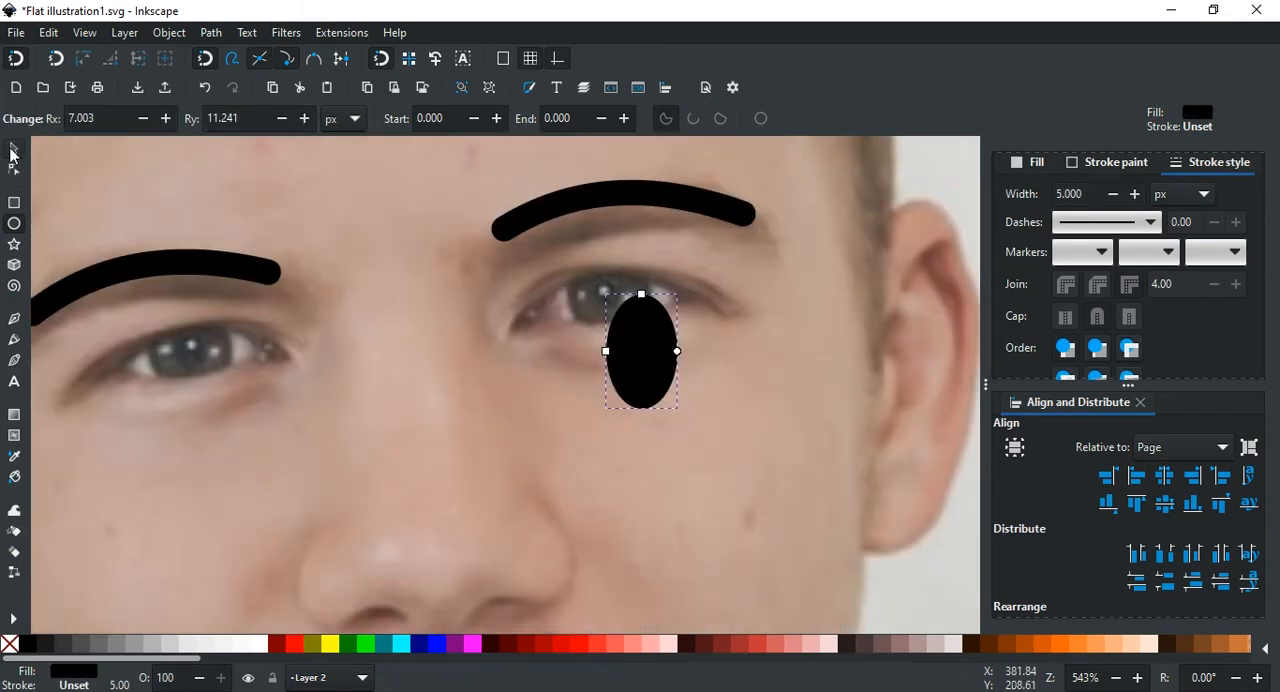
{"action": "left_click", "coordinate": [12, 150]}
{"action": "left_click", "coordinate": [642, 329]}
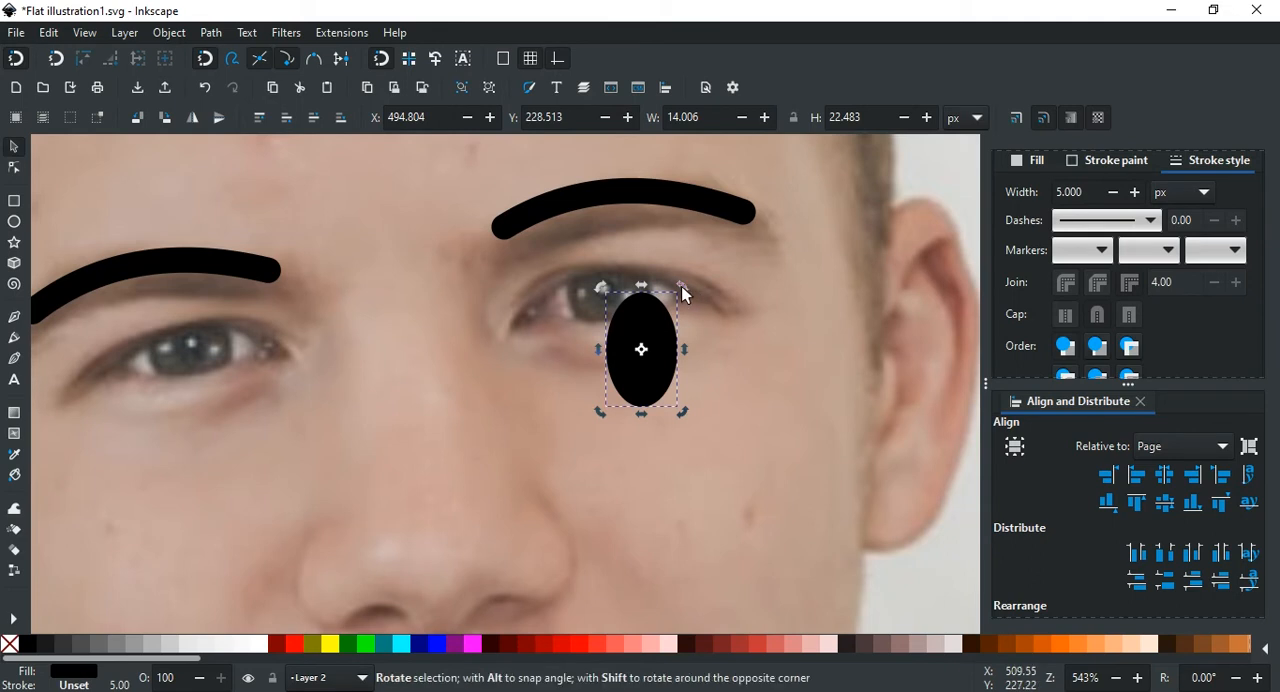
{"action": "left_click_drag", "start_coordinate": [676, 280], "coordinate": [679, 285]}
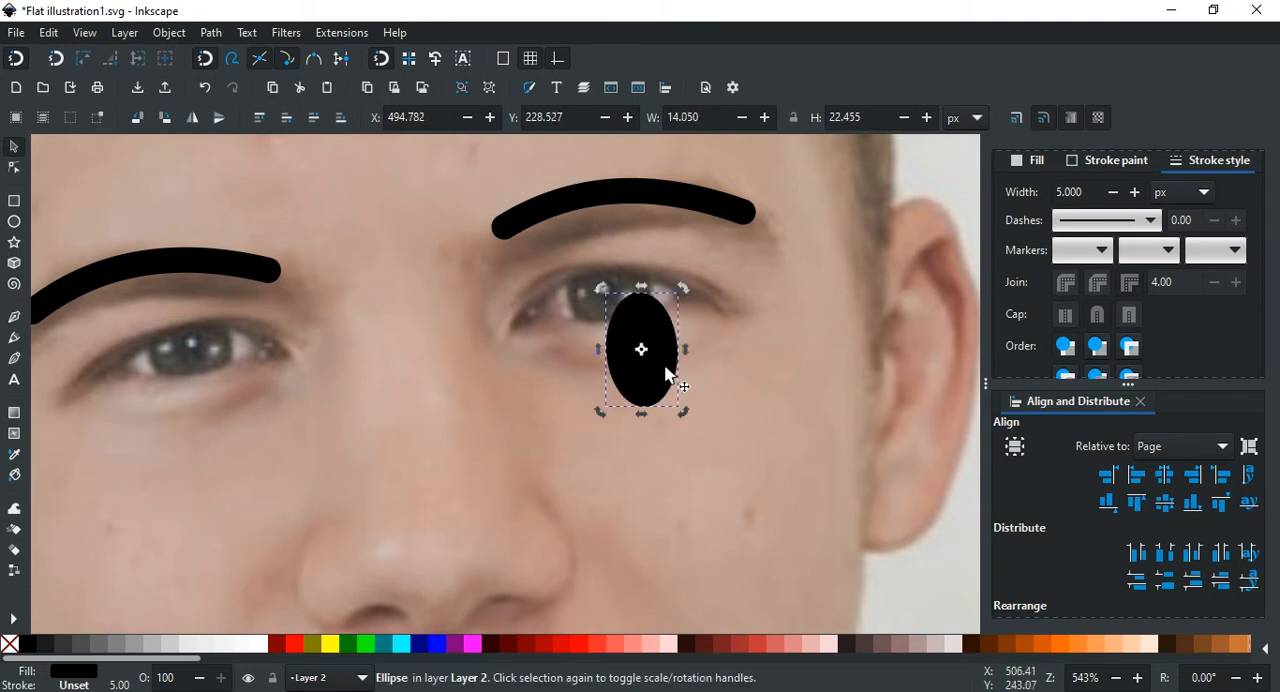
{"action": "left_click", "coordinate": [667, 377]}
{"action": "left_click_drag", "start_coordinate": [646, 335], "coordinate": [630, 312]}
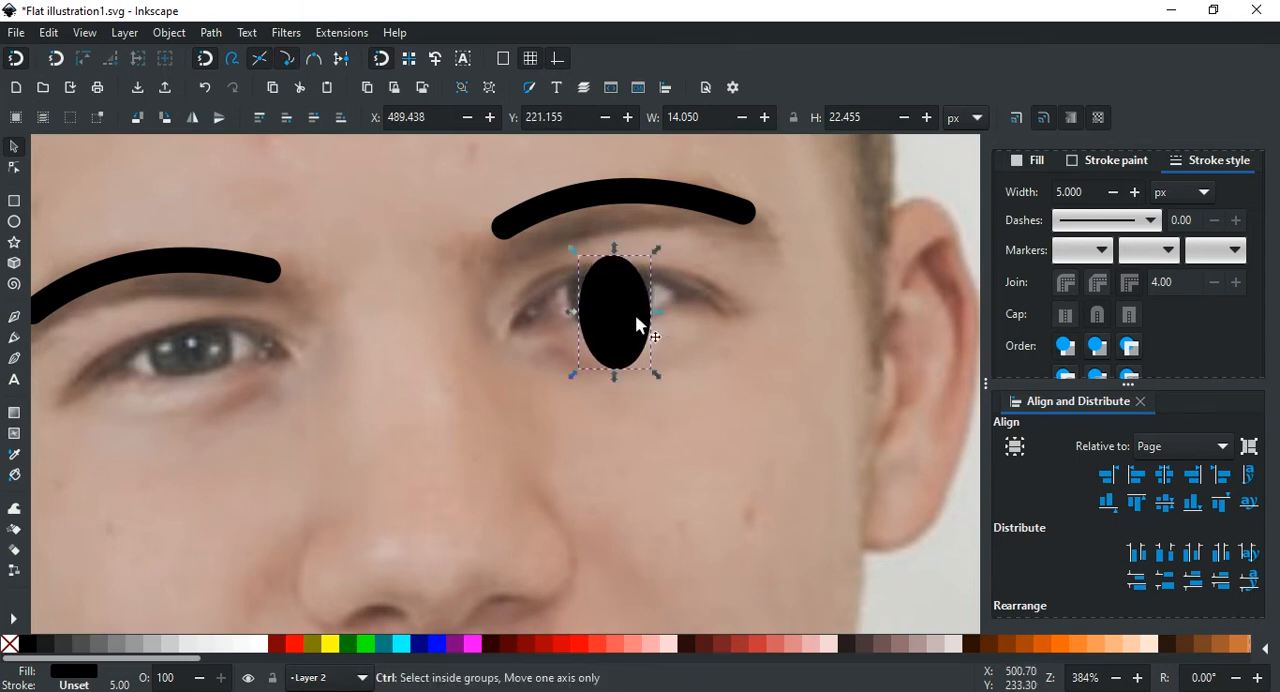
{"action": "scroll", "coordinate": [635, 314], "scroll_direction": "down", "scroll_amount": 1}
{"action": "left_click", "coordinate": [629, 305]}
{"action": "left_click_drag", "start_coordinate": [651, 269], "coordinate": [652, 279]}
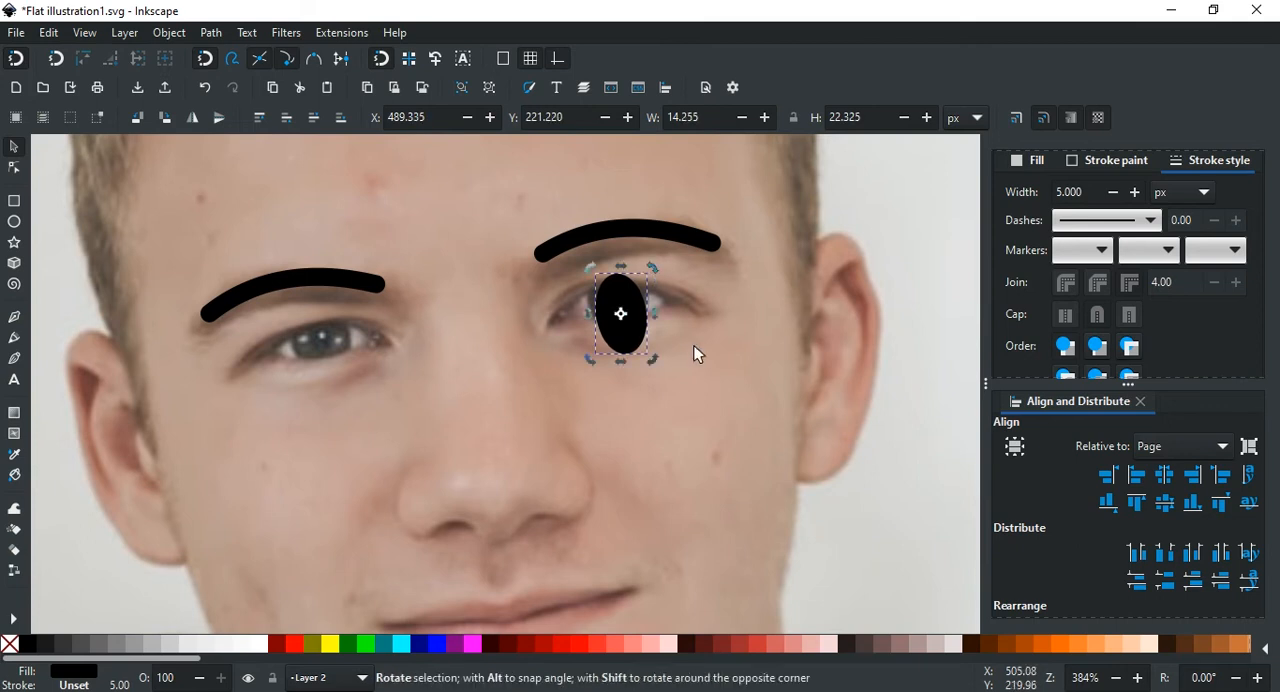
{"action": "left_click", "coordinate": [712, 397]}
Step: Duplicate the eye ellipse, place the copy over the iris of the photo's left eye, and deselect it
{"action": "scroll", "coordinate": [700, 360], "scroll_direction": "left", "scroll_amount": 2}
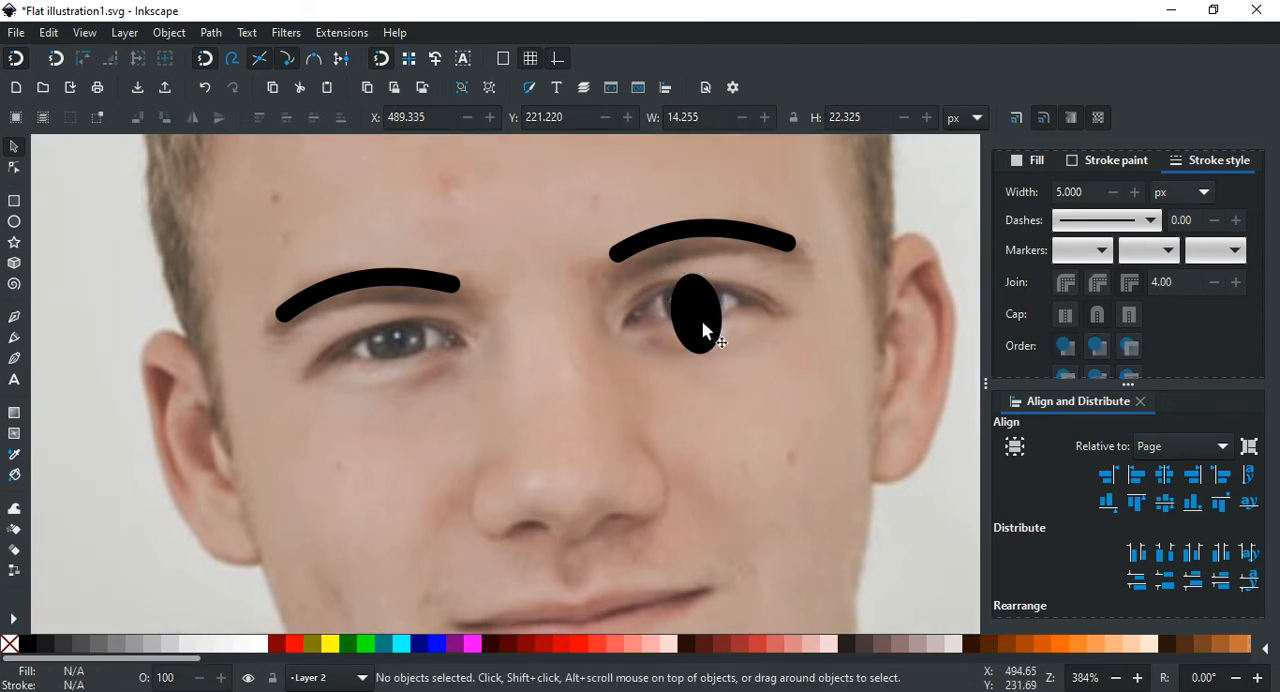
{"action": "left_click", "coordinate": [700, 330]}
{"action": "right_click", "coordinate": [702, 318]}
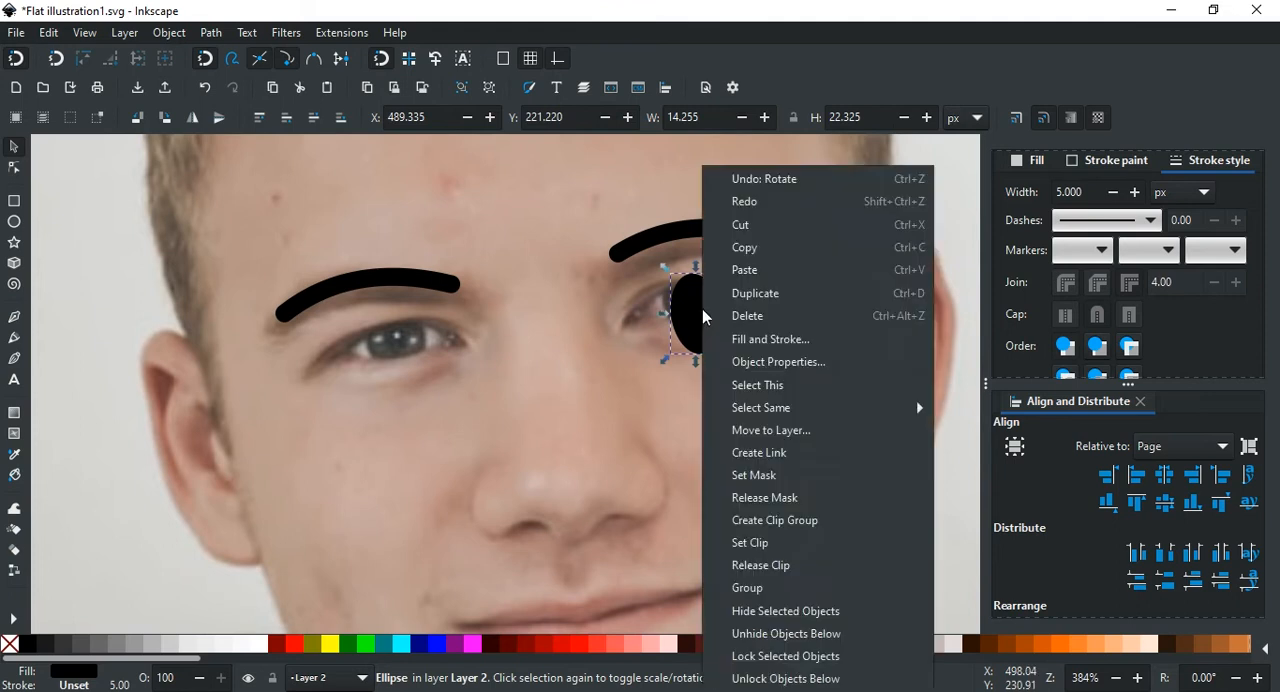
{"action": "left_click", "coordinate": [745, 287]}
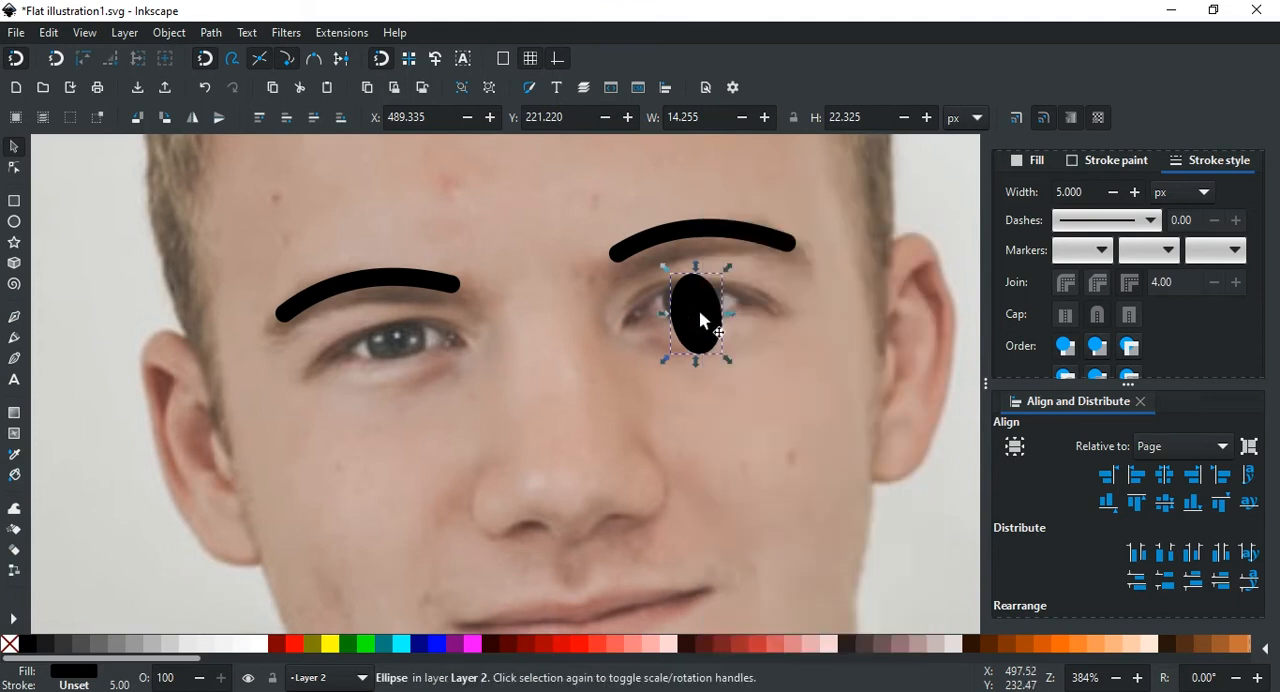
{"action": "left_click_drag", "start_coordinate": [703, 320], "coordinate": [398, 361]}
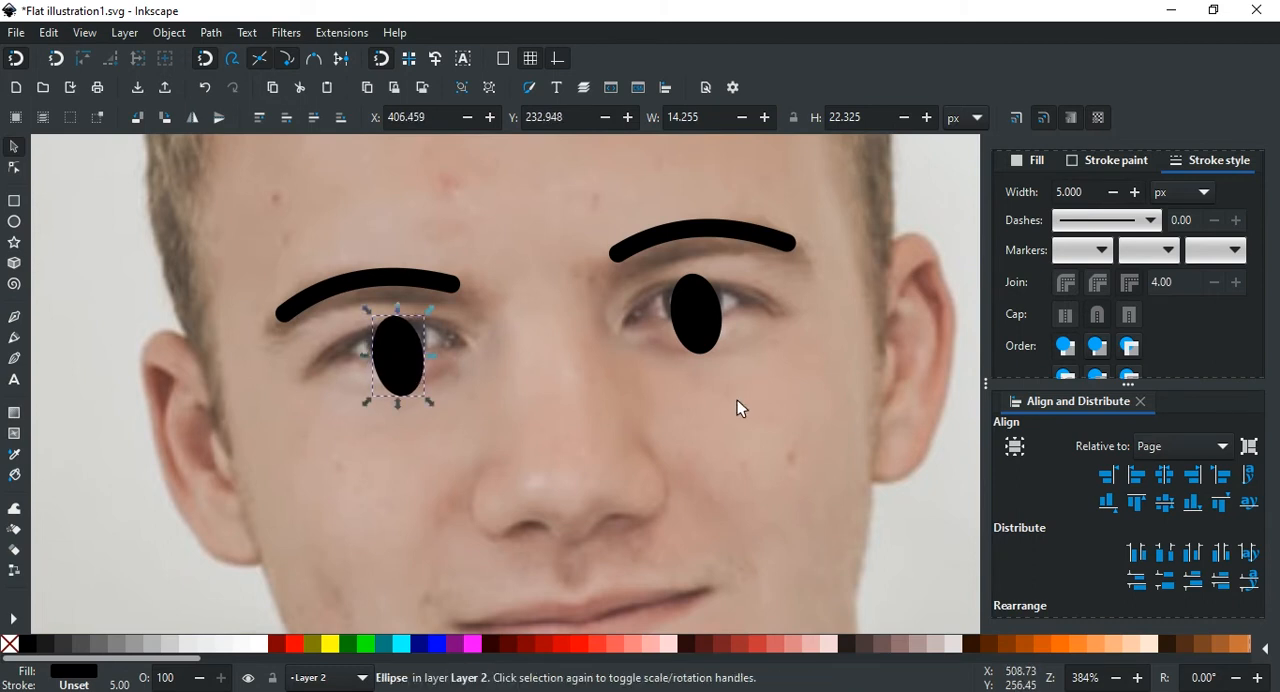
{"action": "left_click", "coordinate": [737, 399]}
Step: Hide Layer 1 to examine the eyebrows and eyes without the photo, then show the layer again
{"action": "scroll", "coordinate": [737, 399], "scroll_direction": "down", "scroll_amount": 2}
{"action": "scroll", "coordinate": [799, 402], "scroll_direction": "right", "scroll_amount": 2}
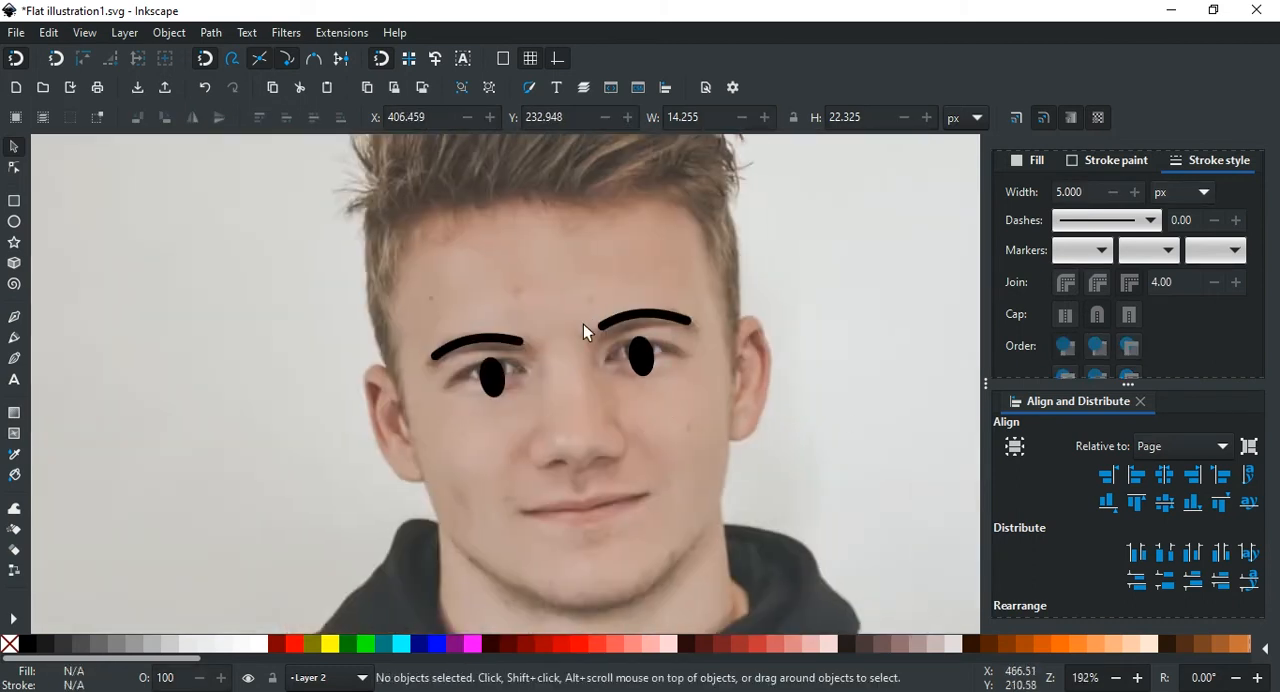
{"action": "scroll", "coordinate": [629, 313], "scroll_direction": "down", "scroll_amount": 2}
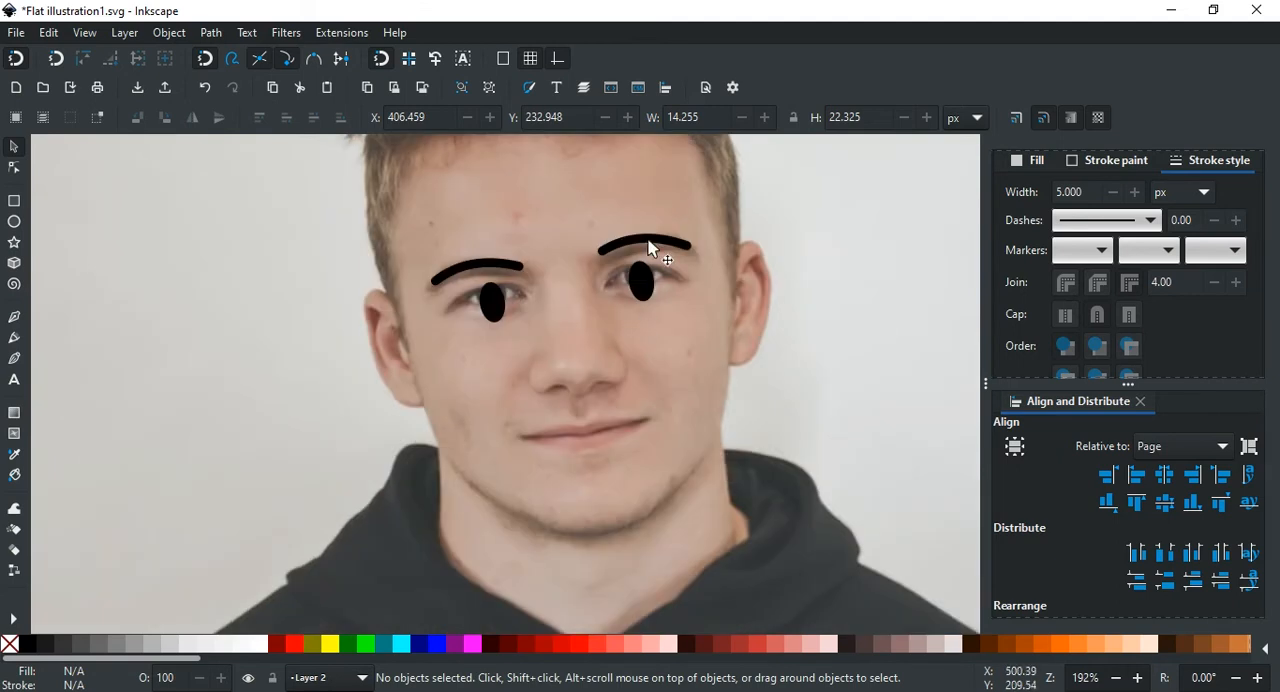
{"action": "scroll", "coordinate": [650, 247], "scroll_direction": "up", "scroll_amount": 2}
{"action": "scroll", "coordinate": [1057, 177], "scroll_direction": "up", "scroll_amount": 1}
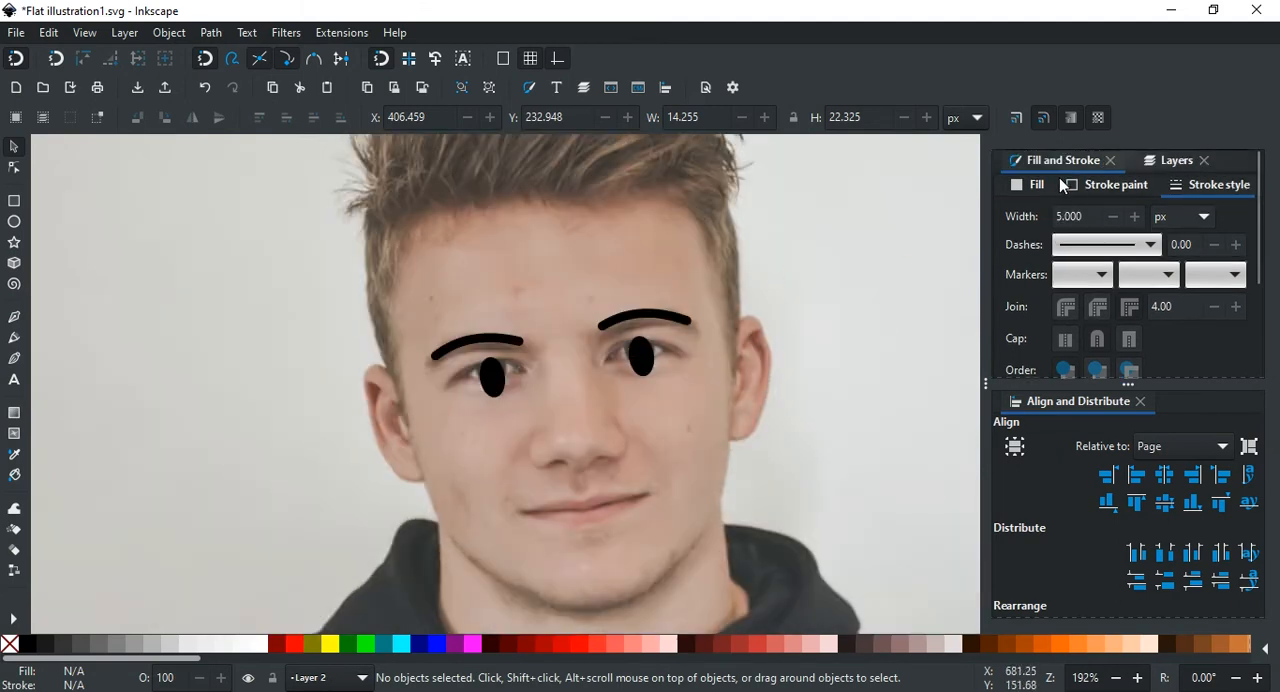
{"action": "left_click", "coordinate": [1174, 161]}
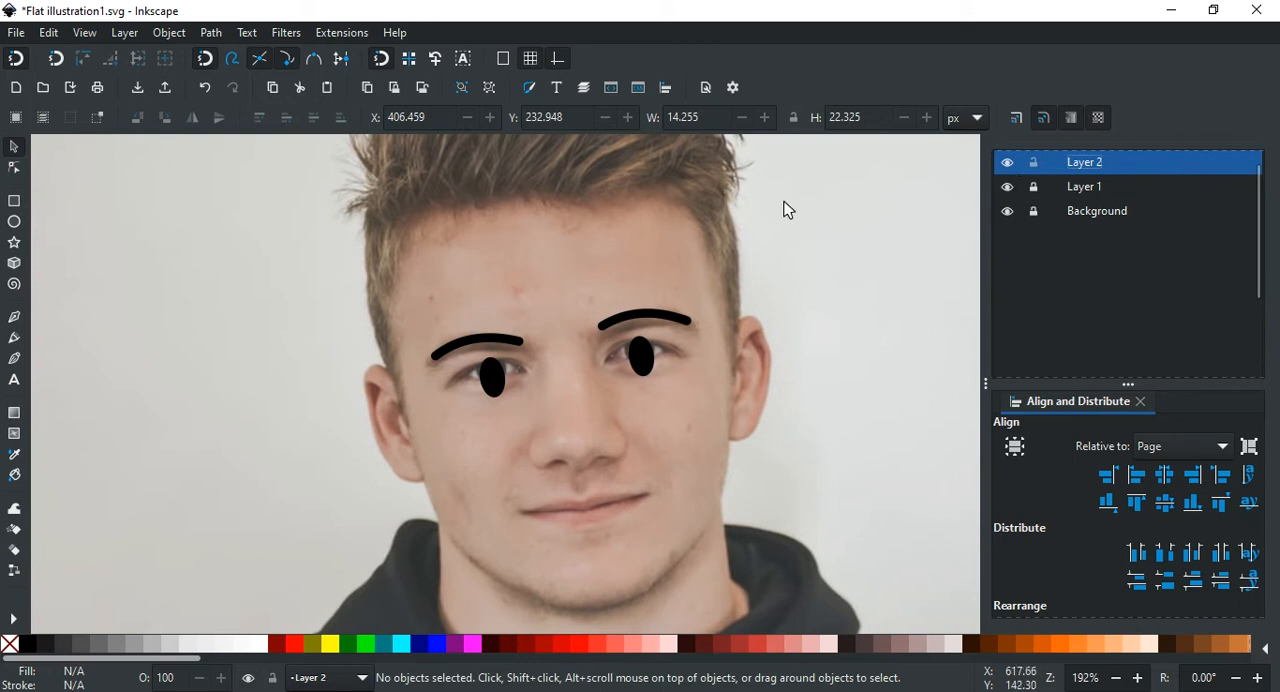
{"action": "left_click", "coordinate": [1007, 187]}
{"action": "scroll", "coordinate": [730, 303], "scroll_direction": "down", "scroll_amount": 2}
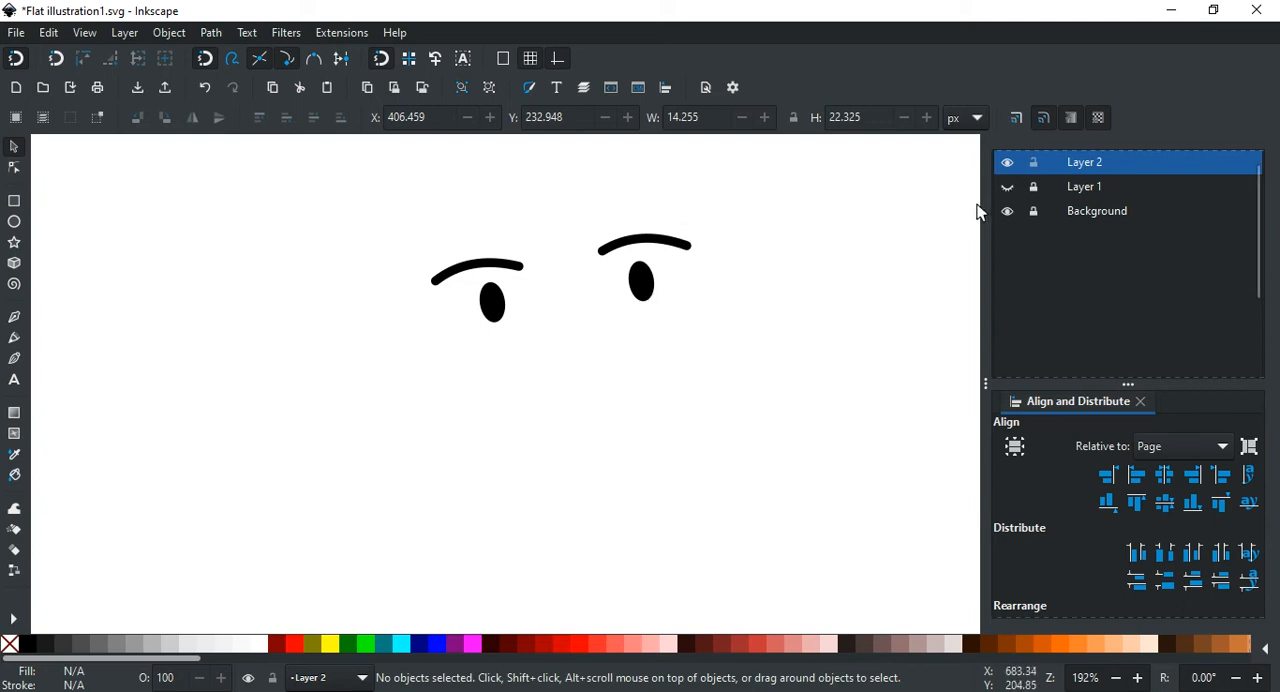
{"action": "left_click", "coordinate": [1008, 188]}
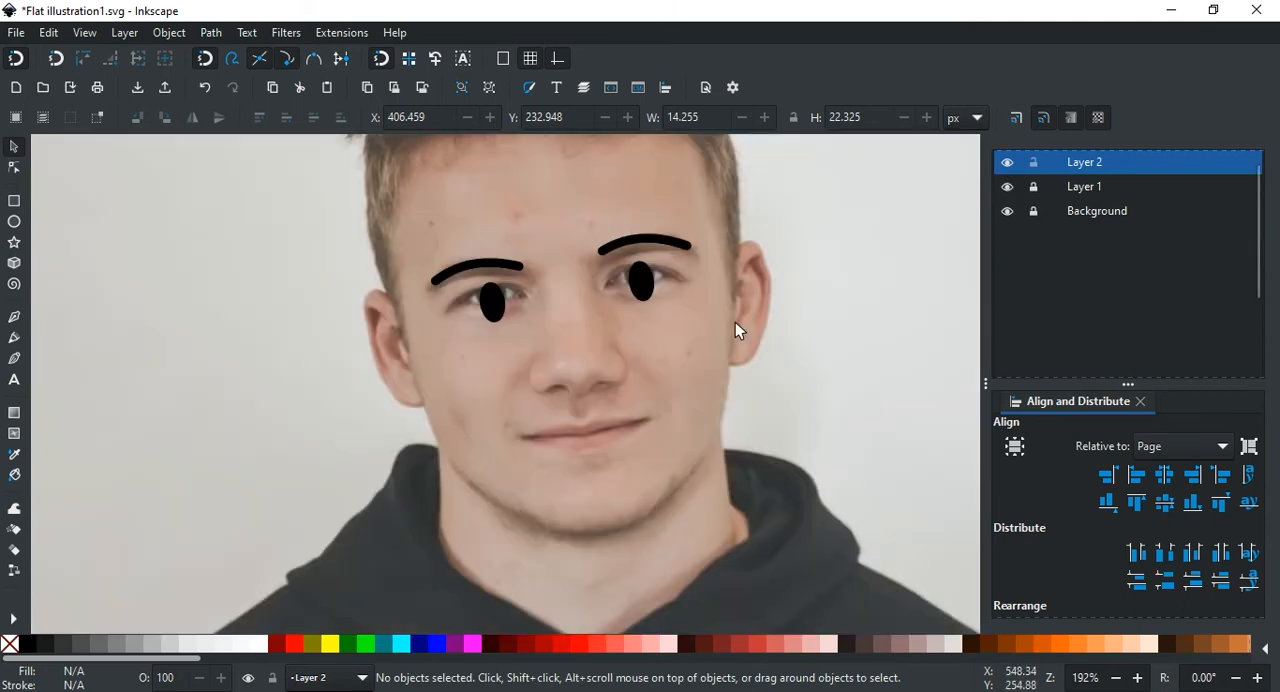
Step: Draw a C-shaped nose curve with the Pen tool, from the nose bridge to the nose base, its ends about 34 px apart
{"action": "scroll", "coordinate": [738, 325], "scroll_direction": "down", "scroll_amount": 4}
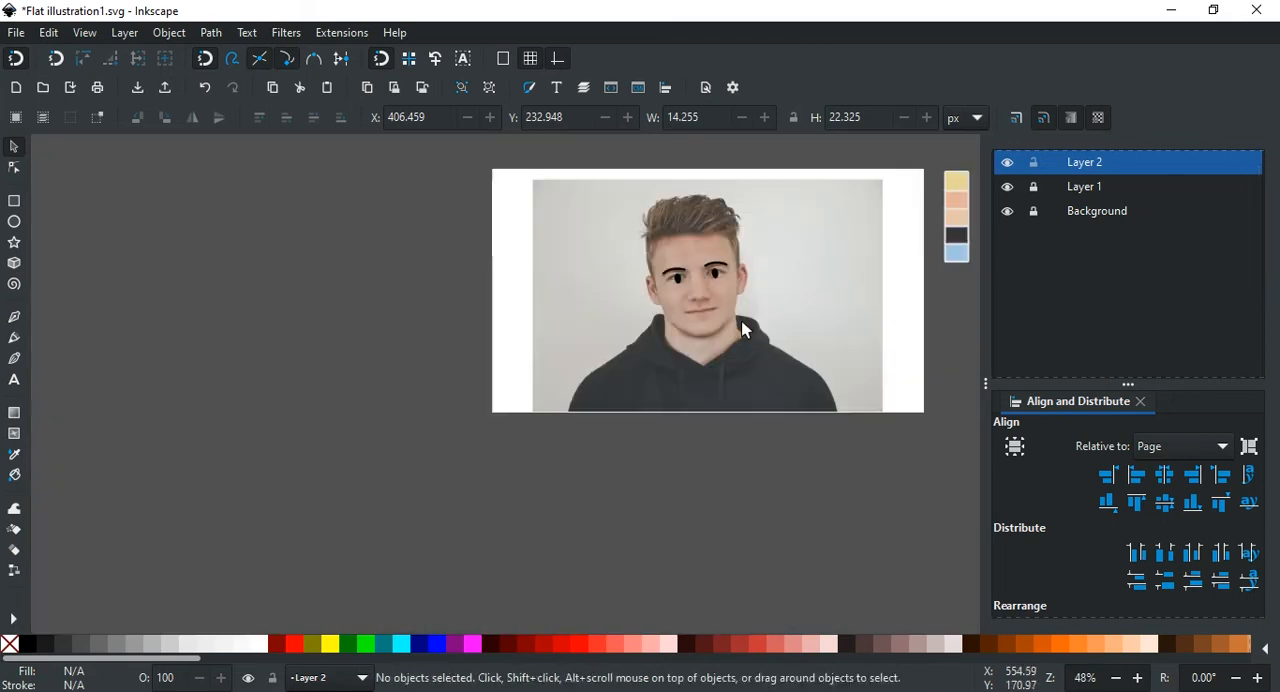
{"action": "scroll", "coordinate": [742, 328], "scroll_direction": "up", "scroll_amount": 4}
{"action": "scroll", "coordinate": [635, 360], "scroll_direction": "up", "scroll_amount": 1}
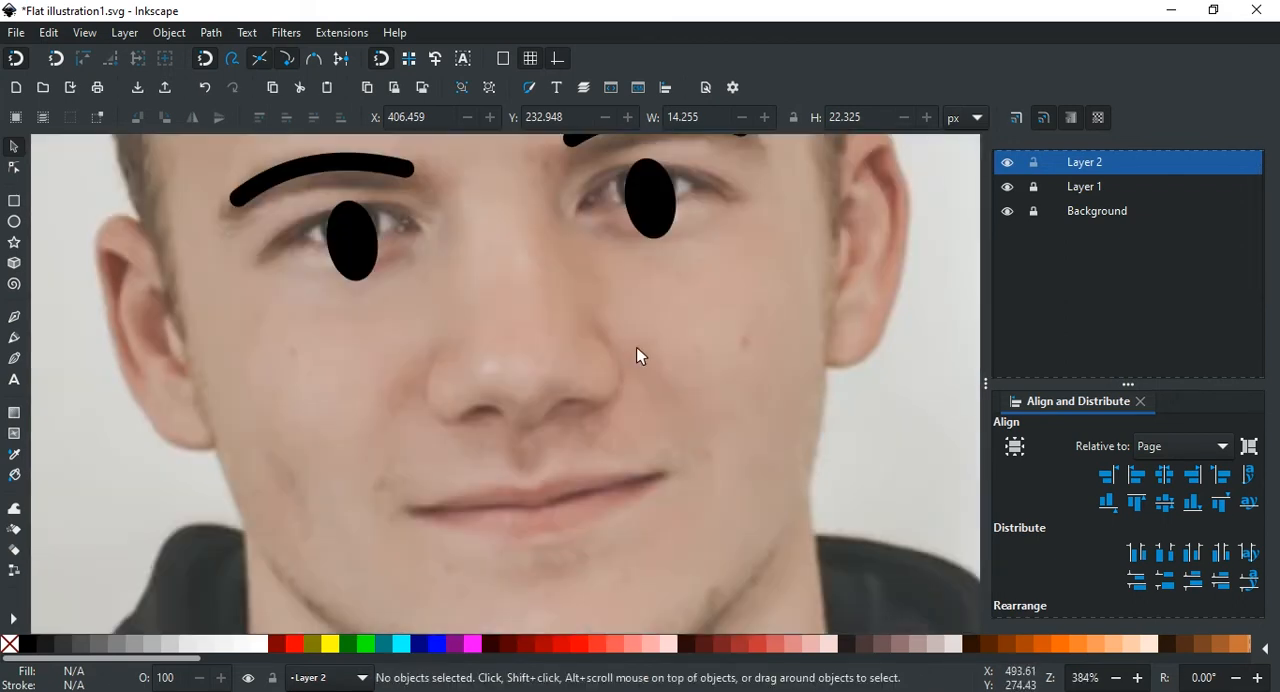
{"action": "left_click", "coordinate": [15, 318]}
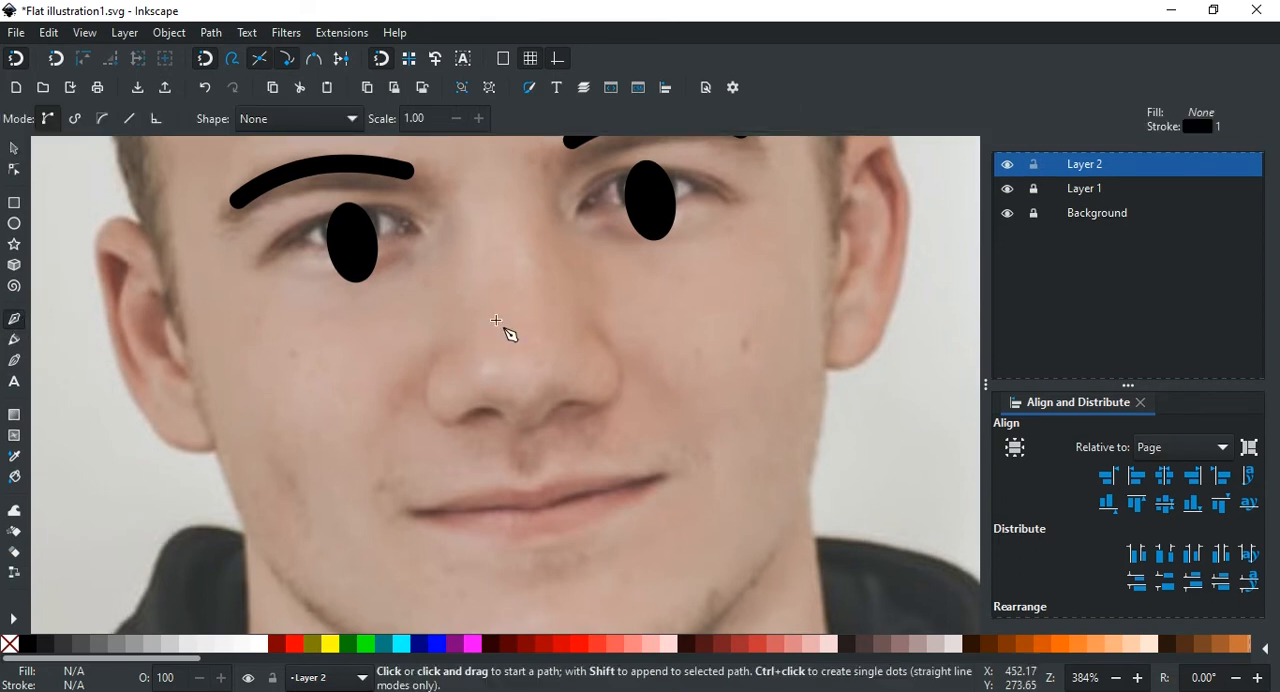
{"action": "left_click", "coordinate": [527, 292]}
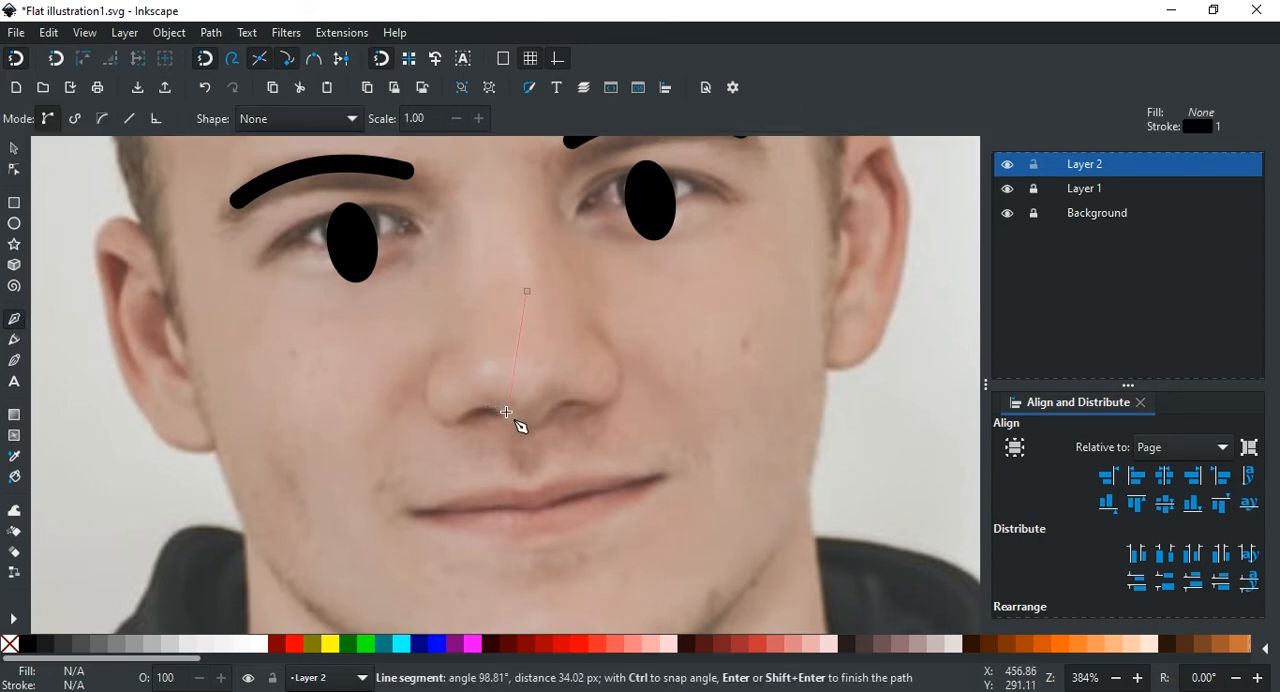
{"action": "mouse_move", "coordinate": [506, 413]}
{"action": "left_mouse_down"}
{"action": "mouse_move", "coordinate": [572, 458]}
{"action": "mouse_move", "coordinate": [639, 463]}
{"action": "mouse_move", "coordinate": [660, 503]}
{"action": "left_mouse_up"}
{"action": "key", "text": "Return"}
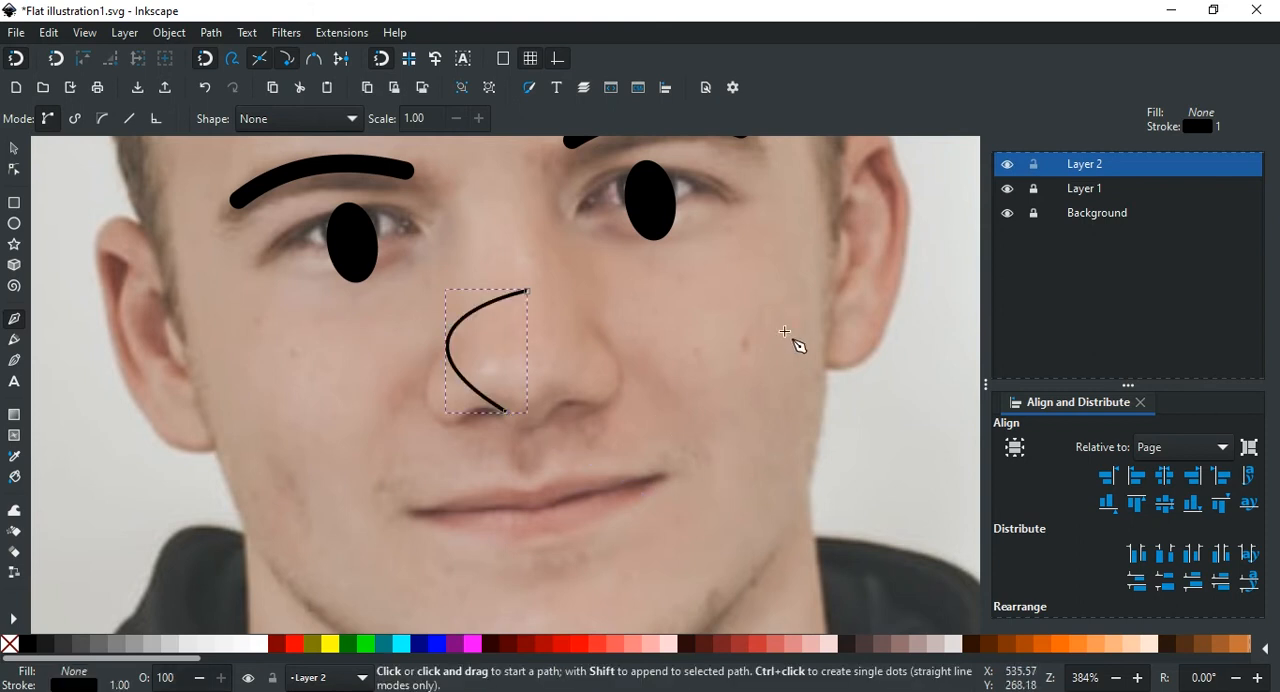
Step: Set the nose curve's stroke width to 5 px with round caps, then deselect it
{"action": "scroll", "coordinate": [1198, 292], "scroll_direction": "up", "scroll_amount": 1}
{"action": "left_click", "coordinate": [1060, 168]}
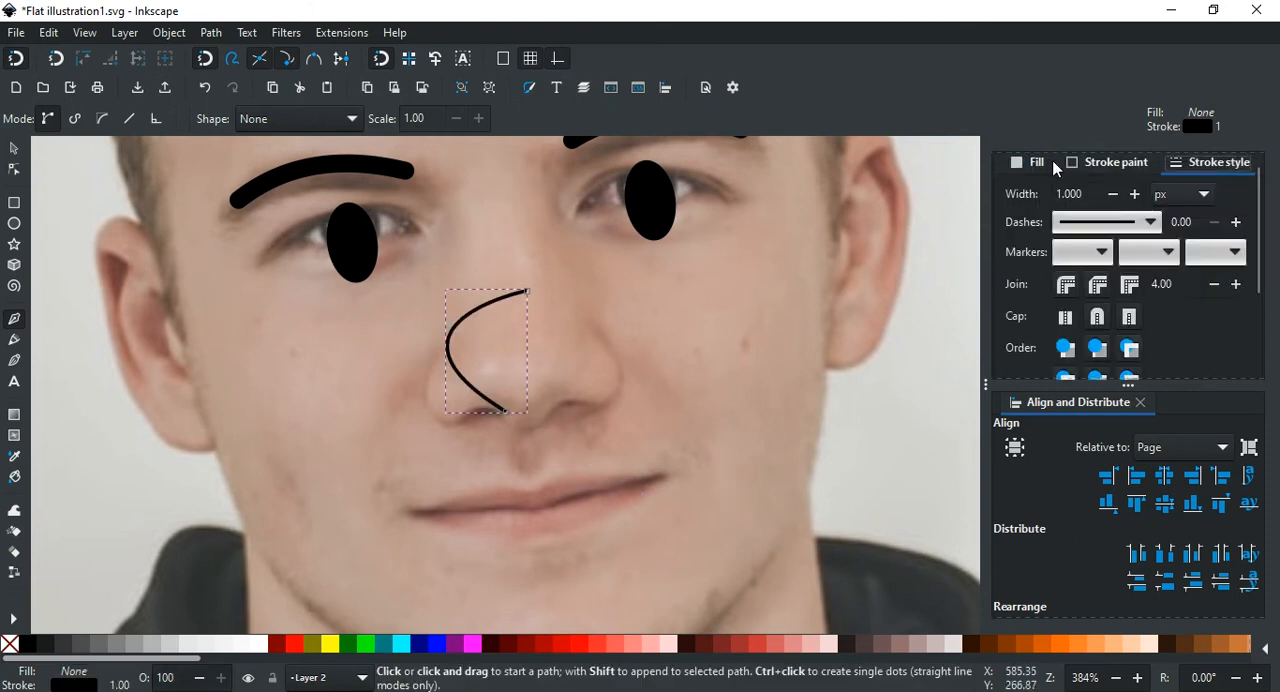
{"action": "left_click_drag", "start_coordinate": [1091, 194], "coordinate": [1027, 190]}
{"action": "type", "text": "5"}
{"action": "key", "text": "Return"}
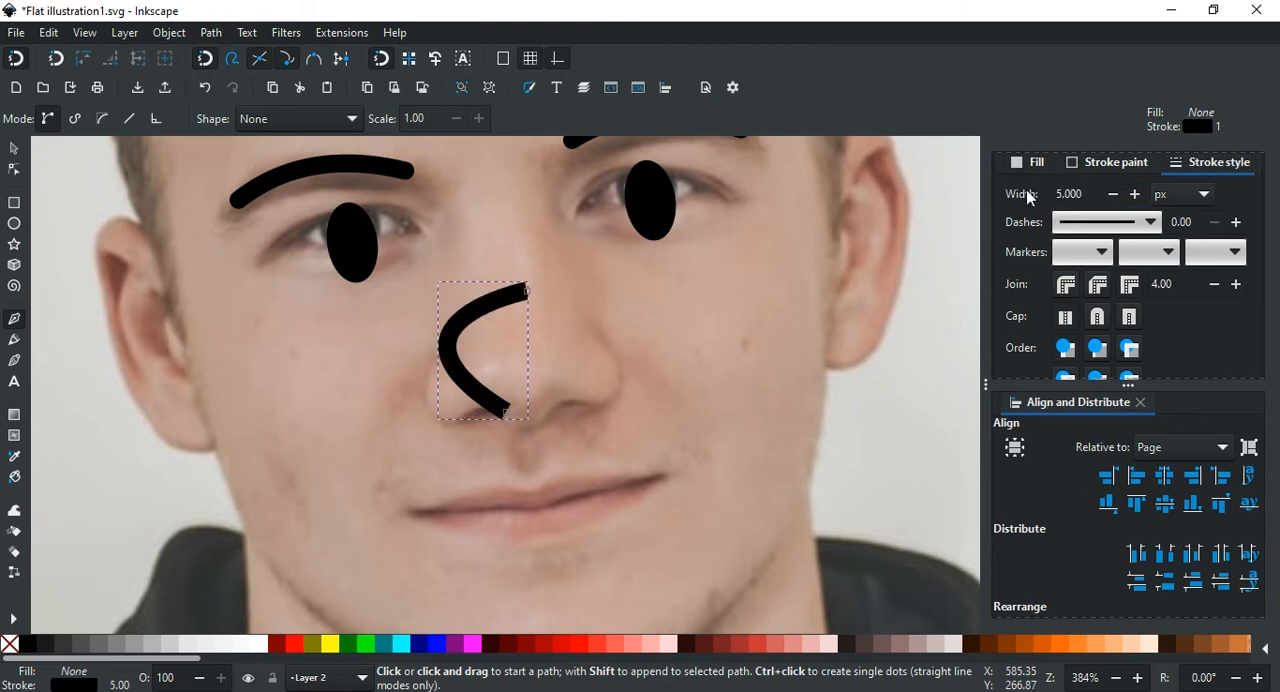
{"action": "left_click", "coordinate": [1098, 320]}
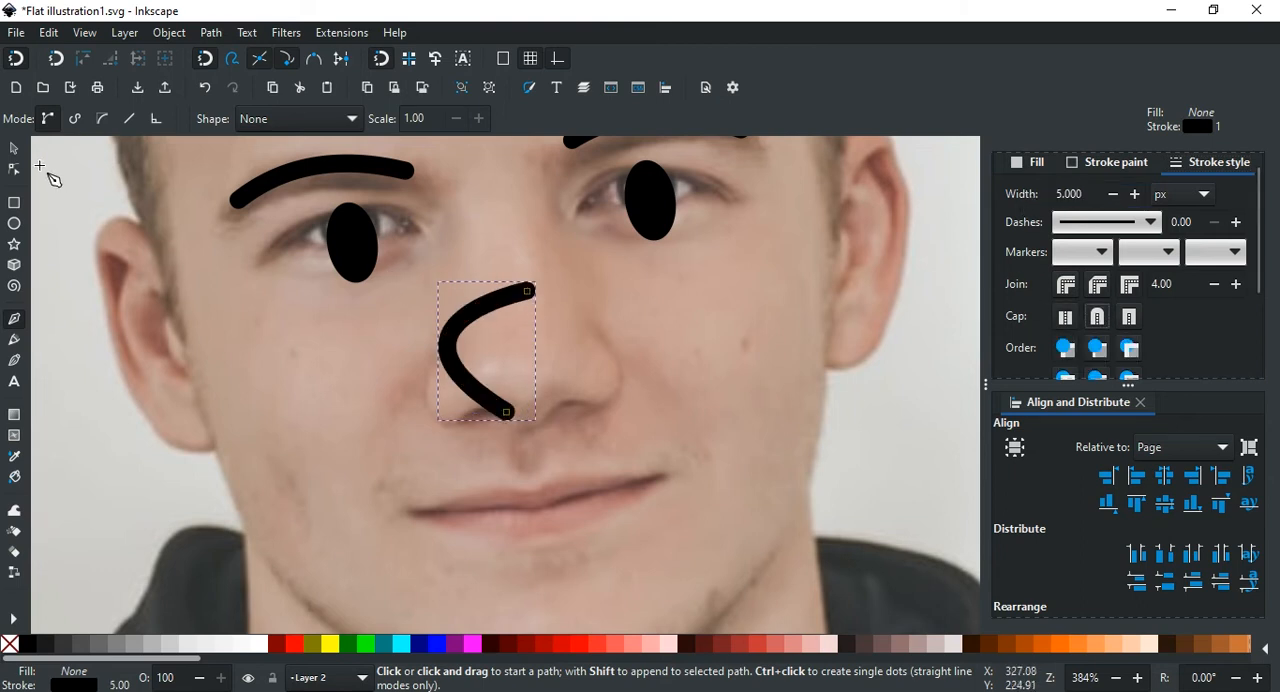
{"action": "key", "text": "s"}
{"action": "scroll", "coordinate": [702, 350], "scroll_direction": "down", "scroll_amount": 2}
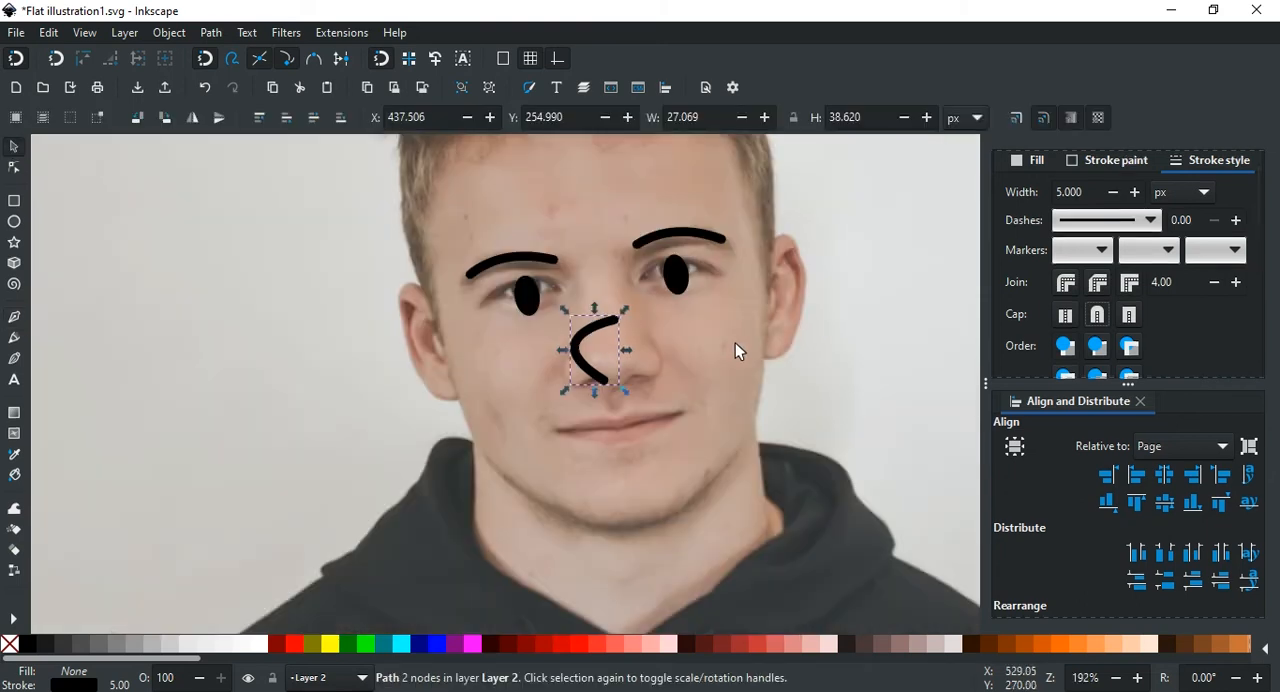
{"action": "key", "text": "Escape"}
Step: Draw a shallow upturned mouth curve about 59 px wide with the Pen tool along the line between the lips
{"action": "scroll", "coordinate": [668, 347], "scroll_direction": "up", "scroll_amount": 2}
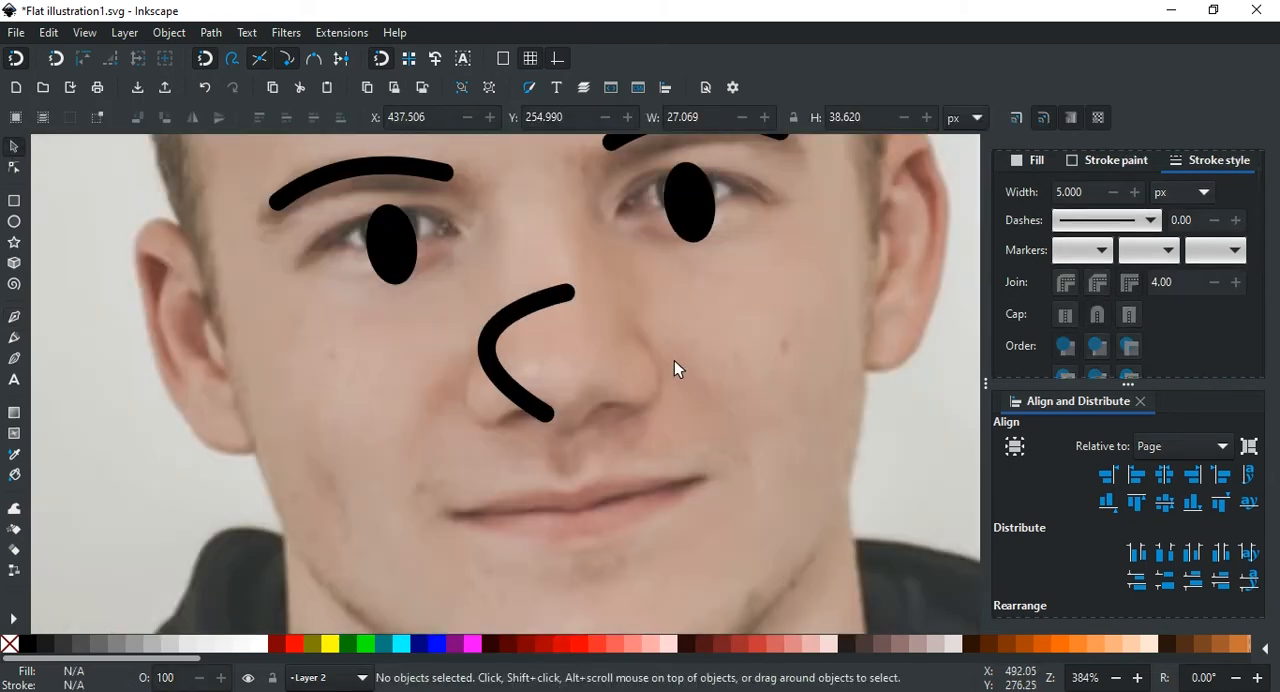
{"action": "scroll", "coordinate": [674, 360], "scroll_direction": "up", "scroll_amount": 2}
{"action": "scroll", "coordinate": [673, 360], "scroll_direction": "down", "scroll_amount": 1}
{"action": "scroll", "coordinate": [673, 360], "scroll_direction": "down", "scroll_amount": 1}
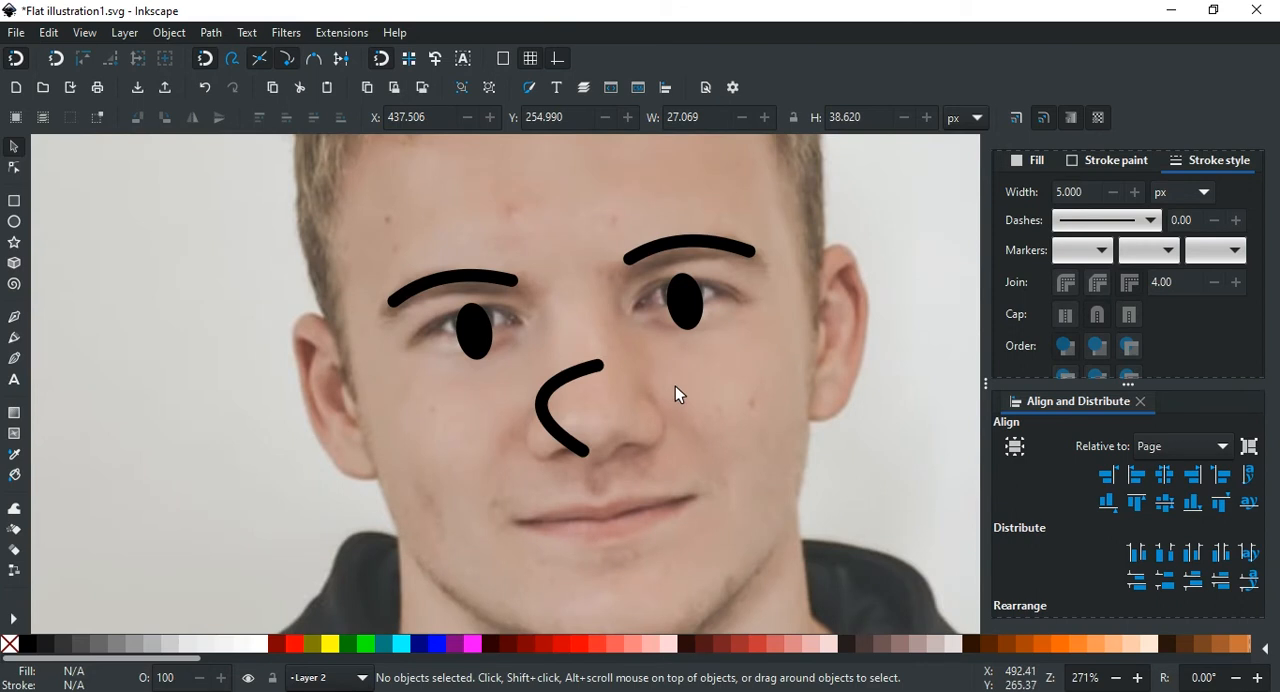
{"action": "scroll", "coordinate": [688, 388], "scroll_direction": "down", "scroll_amount": 2}
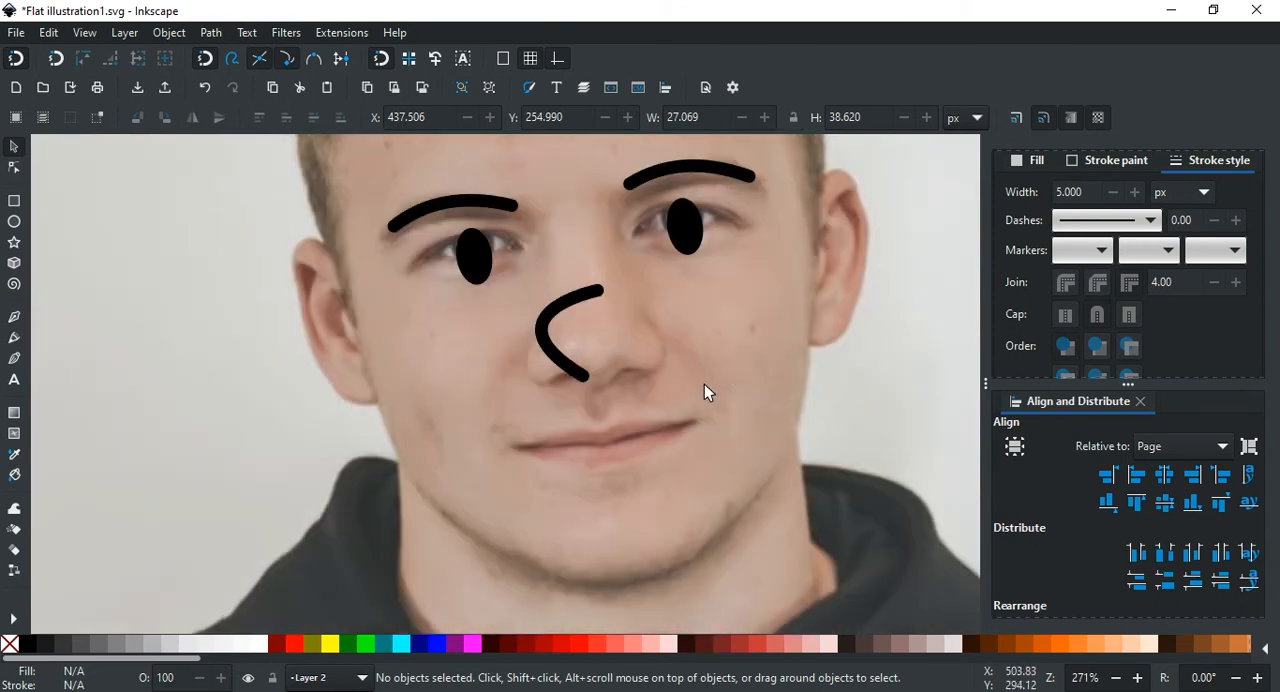
{"action": "key", "text": "b"}
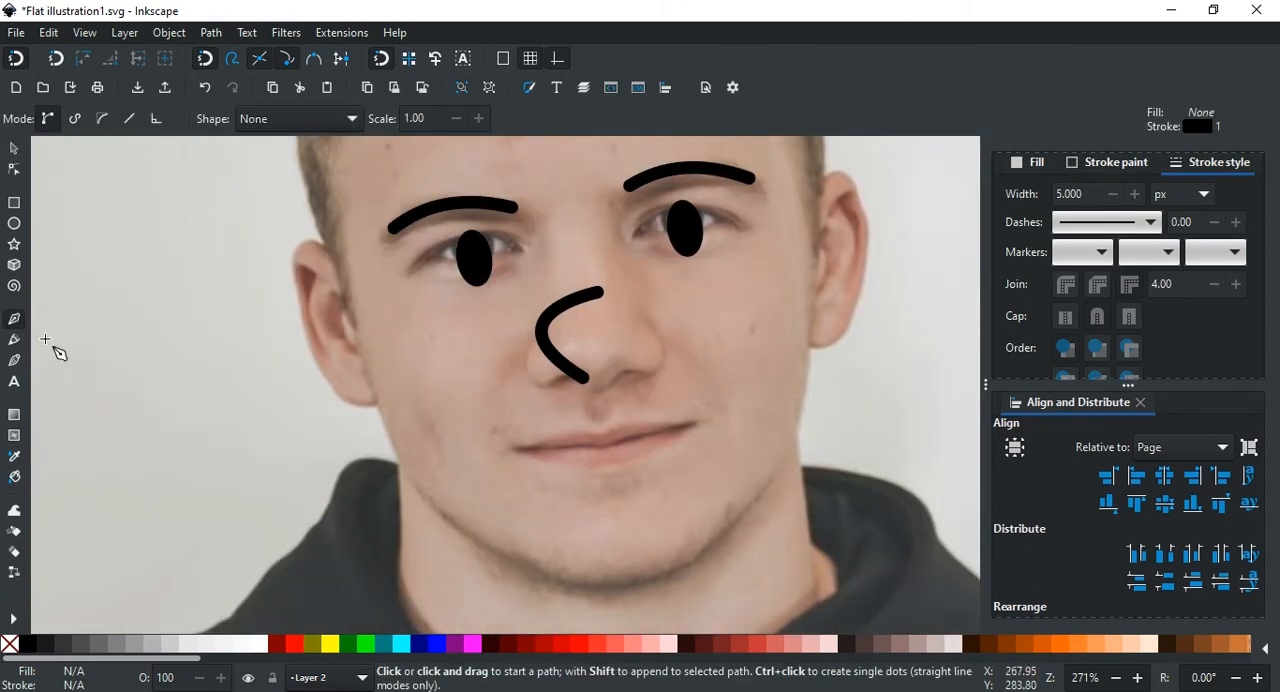
{"action": "scroll", "coordinate": [688, 411], "scroll_direction": "down", "scroll_amount": 1}
{"action": "scroll", "coordinate": [605, 392], "scroll_direction": "up", "scroll_amount": 3}
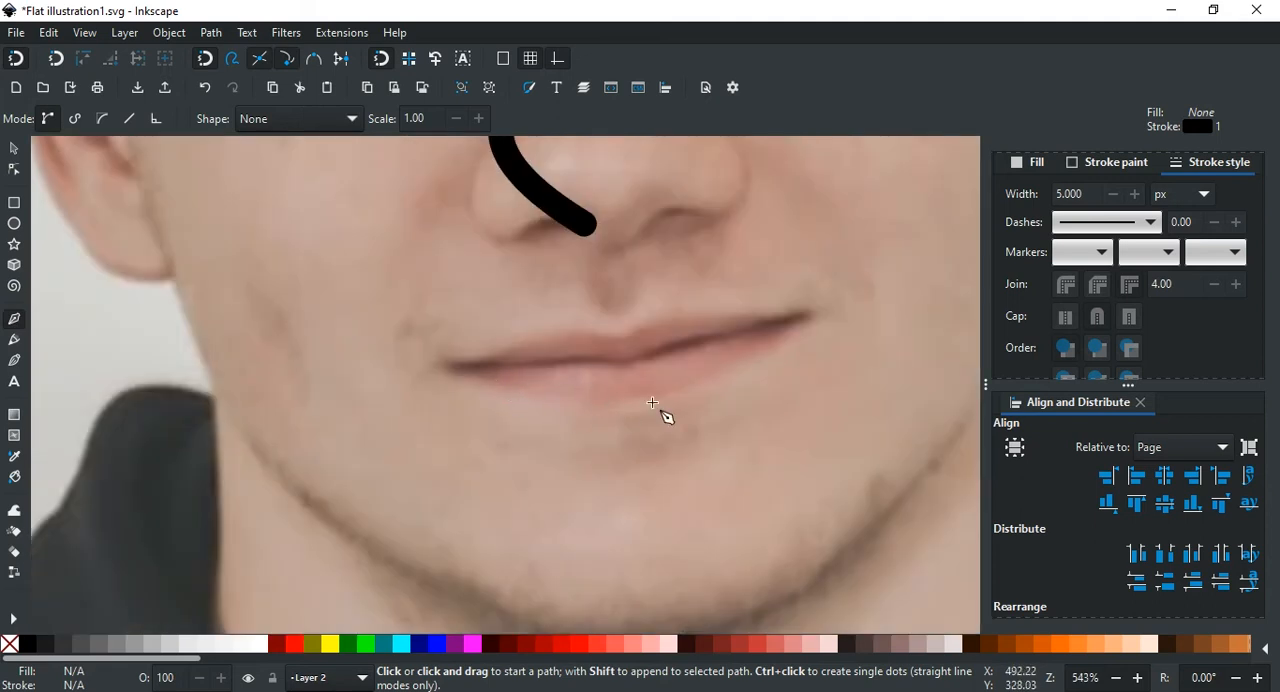
{"action": "scroll", "coordinate": [660, 415], "scroll_direction": "up", "scroll_amount": 2}
{"action": "scroll", "coordinate": [600, 390], "scroll_direction": "down", "scroll_amount": 2}
{"action": "left_click", "coordinate": [497, 364]}
{"action": "mouse_move", "coordinate": [774, 329]}
{"action": "left_mouse_down"}
{"action": "mouse_move", "coordinate": [842, 289]}
{"action": "mouse_move", "coordinate": [880, 289]}
{"action": "left_mouse_up"}
{"action": "key", "text": "Return"}
Step: Set the mouth curve's stroke width to 5 px with round caps
{"action": "left_click_drag", "start_coordinate": [1084, 195], "coordinate": [1043, 190]}
{"action": "type", "text": "5"}
{"action": "key", "text": "Return"}
{"action": "scroll", "coordinate": [868, 369], "scroll_direction": "up", "scroll_amount": 2}
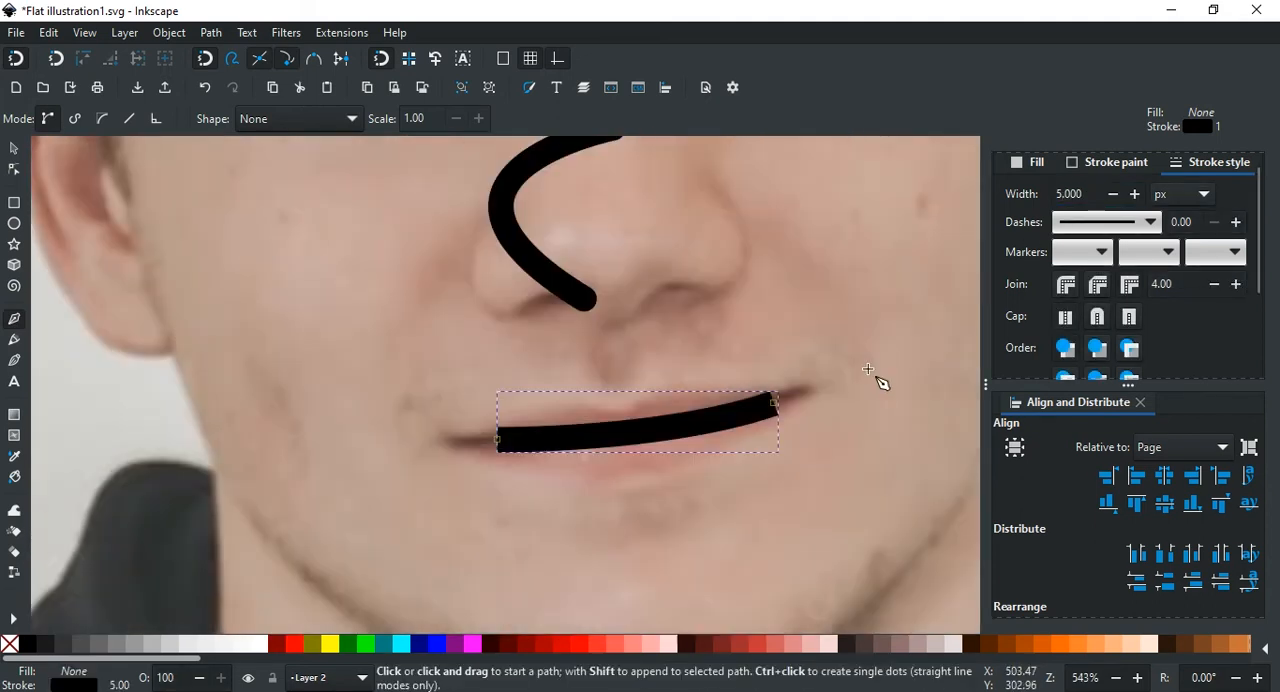
{"action": "left_click", "coordinate": [1097, 316]}
{"action": "key", "text": "s"}
Step: Hide Layer 1 to examine all the facial features without the photo, deselect the mouth, and show the layer again
{"action": "scroll", "coordinate": [570, 362], "scroll_direction": "down", "scroll_amount": 4}
{"action": "scroll", "coordinate": [1114, 177], "scroll_direction": "up", "scroll_amount": 1}
{"action": "left_click", "coordinate": [1175, 161]}
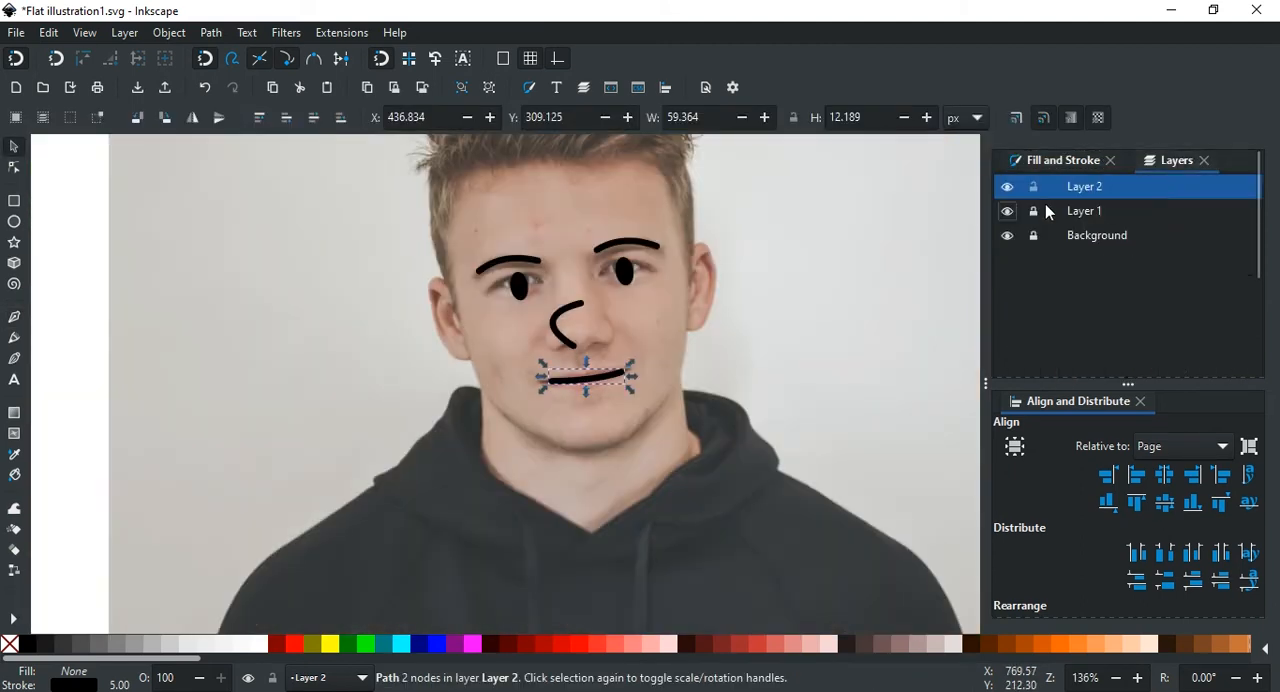
{"action": "left_click", "coordinate": [1007, 211]}
{"action": "left_click", "coordinate": [783, 362]}
{"action": "left_click", "coordinate": [1008, 212]}
Step: Make the Background layer current and try to start a Pen path at the ear on the photo's right side
{"action": "left_click_drag", "start_coordinate": [805, 282], "coordinate": [728, 280]}
{"action": "scroll", "coordinate": [574, 263], "scroll_direction": "up", "scroll_amount": 1}
{"action": "left_click_drag", "start_coordinate": [574, 263], "coordinate": [613, 369]}
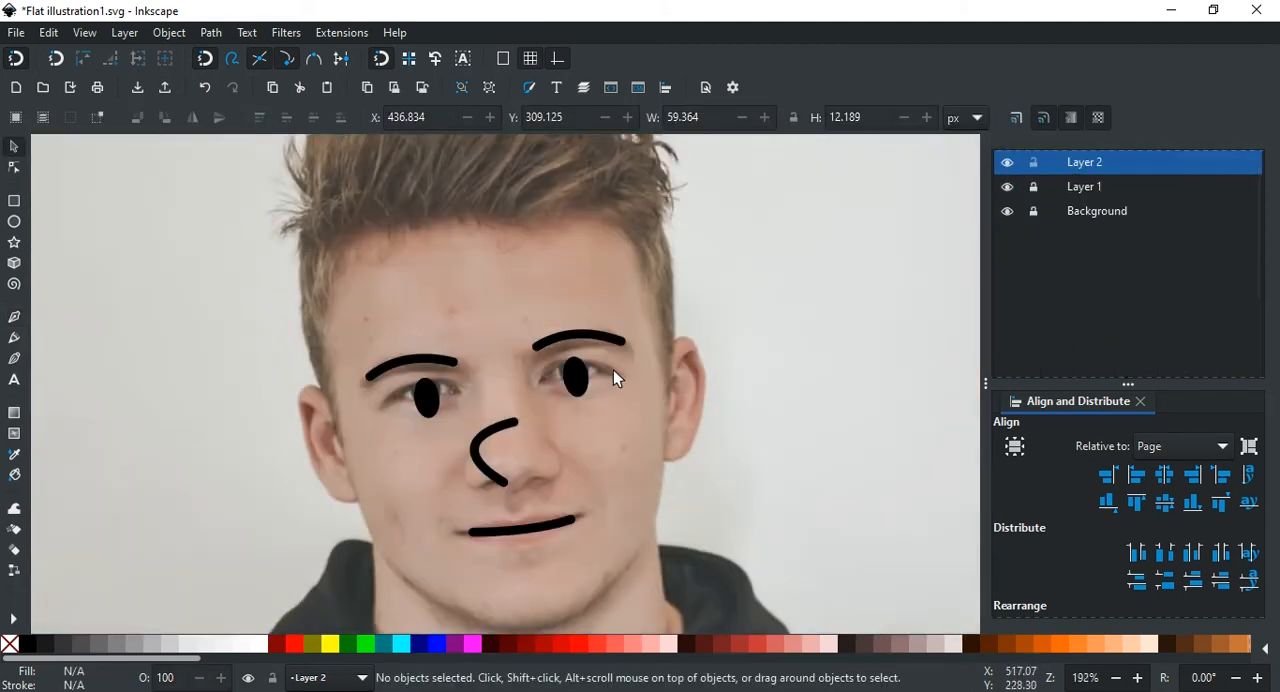
{"action": "scroll", "coordinate": [614, 371], "scroll_direction": "down", "scroll_amount": 4}
{"action": "left_click", "coordinate": [1100, 203]}
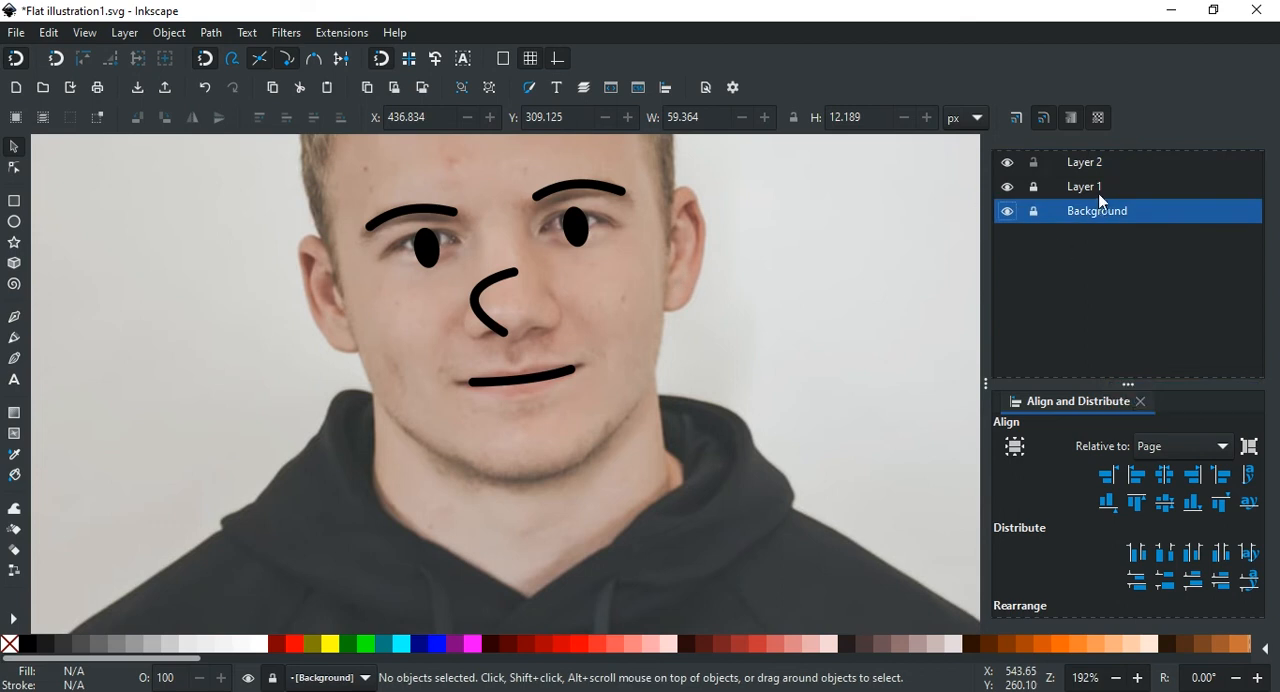
{"action": "key", "text": "ctrl+shift+f"}
{"action": "key", "text": "b"}
{"action": "left_click", "coordinate": [672, 205]}
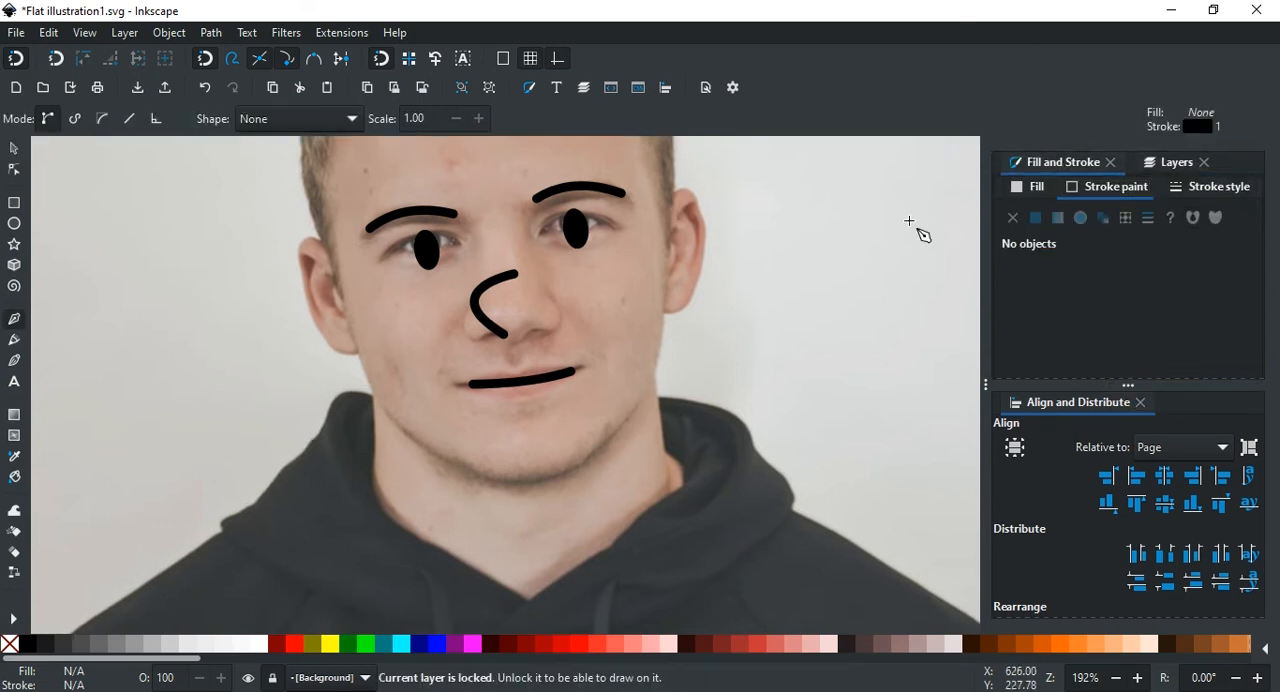
{"action": "key", "text": "ctrl+shift+l"}
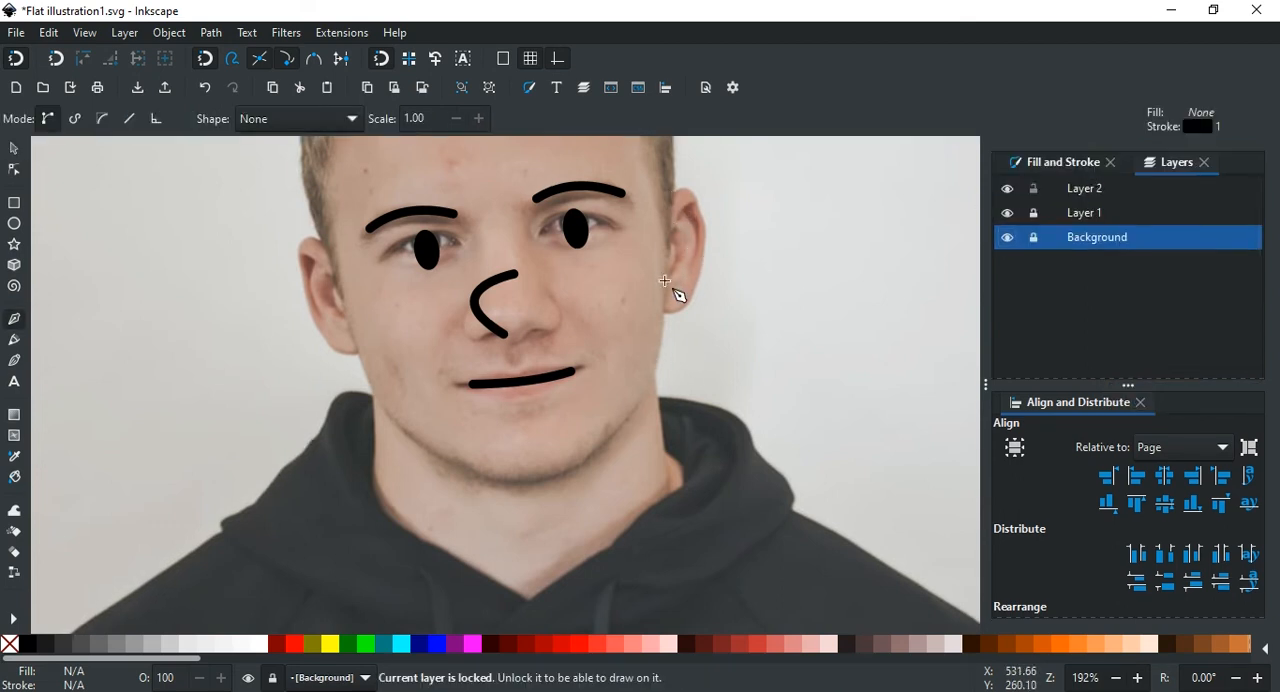
Step: Make Layer 2 current and draw a closed seven-node face outline with the Pen tool, curved along the jaw and straight across the forehead
{"action": "left_click", "coordinate": [1085, 190]}
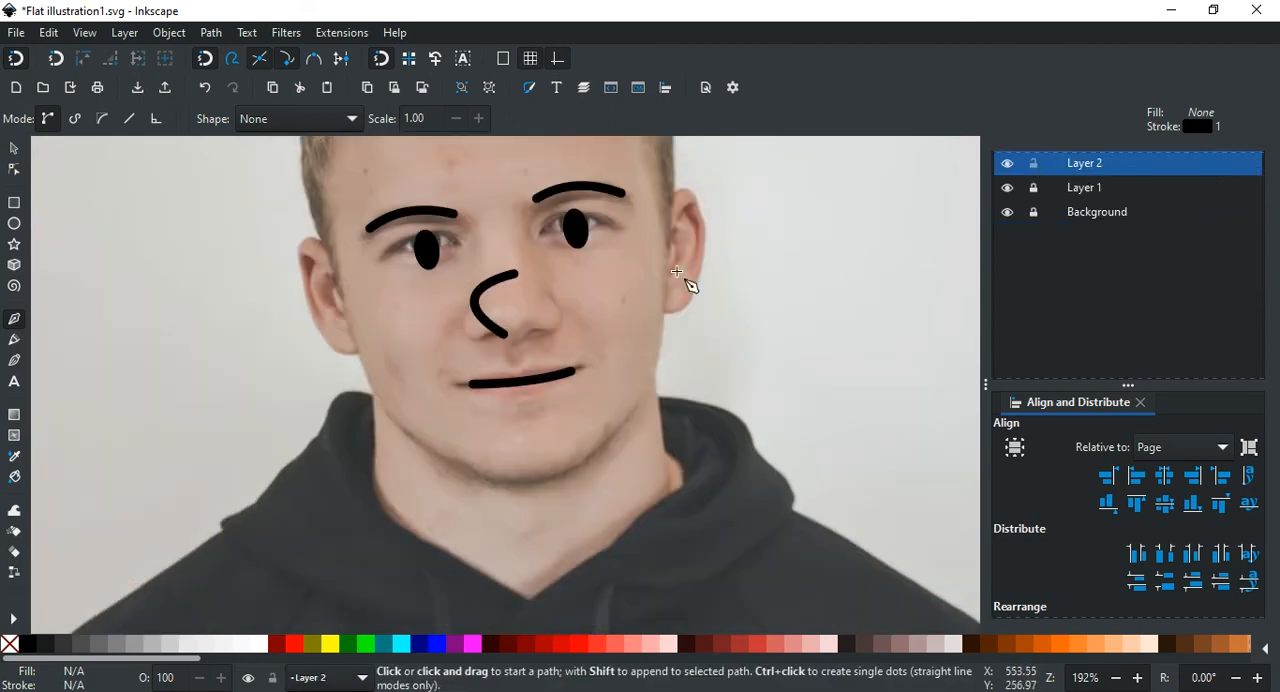
{"action": "left_click", "coordinate": [669, 235]}
{"action": "left_click_drag", "start_coordinate": [666, 365], "coordinate": [486, 488]}
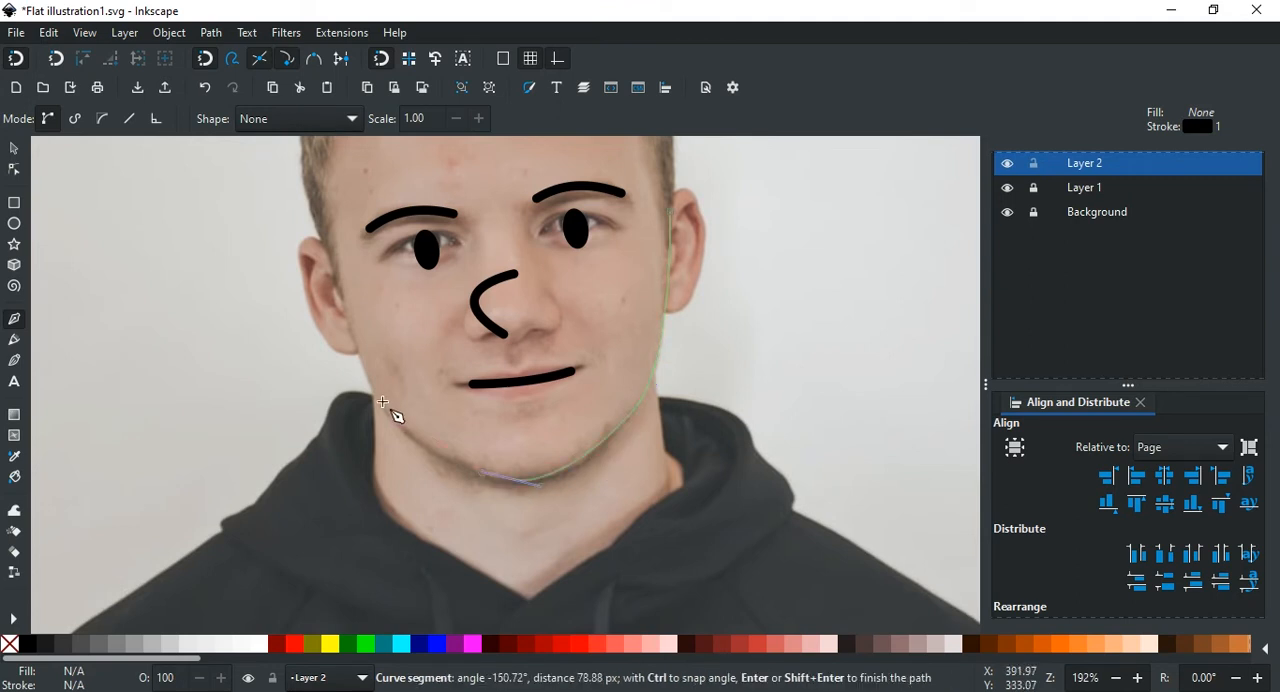
{"action": "left_click_drag", "start_coordinate": [377, 398], "coordinate": [353, 353]}
{"action": "scroll", "coordinate": [331, 346], "scroll_direction": "up", "scroll_amount": 3}
{"action": "left_click", "coordinate": [318, 321]}
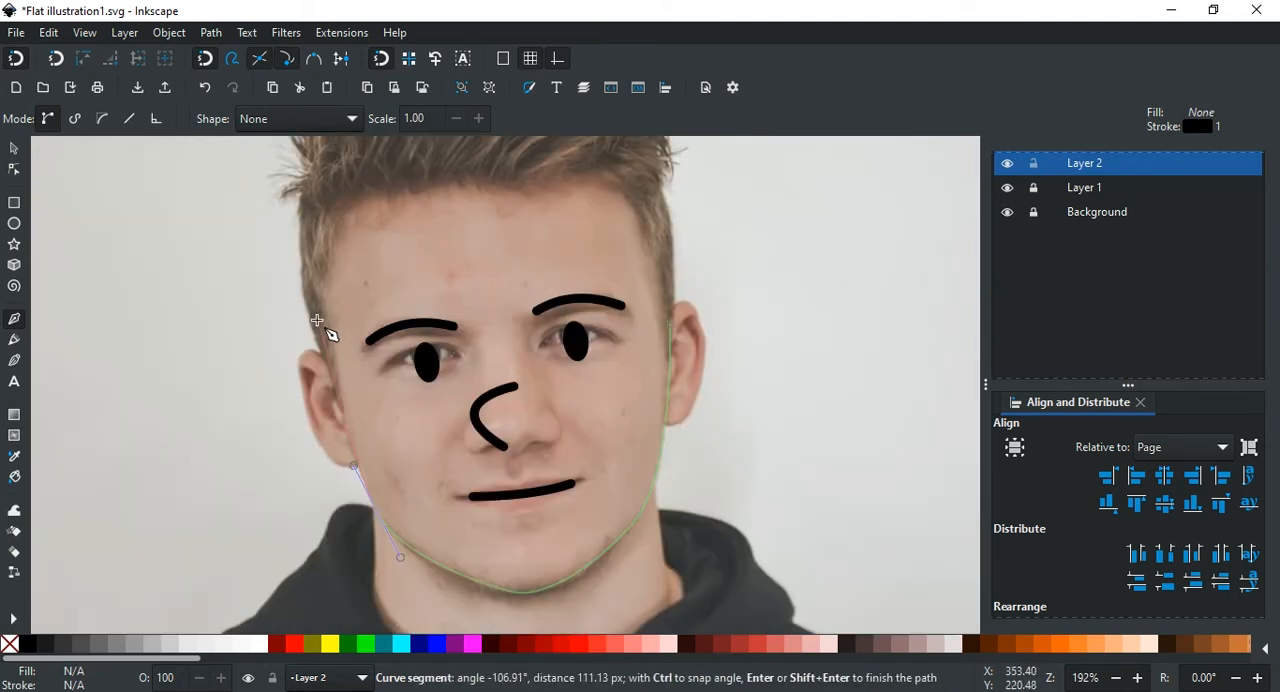
{"action": "left_click", "coordinate": [340, 208]}
{"action": "left_click", "coordinate": [609, 180]}
{"action": "left_click", "coordinate": [670, 324]}
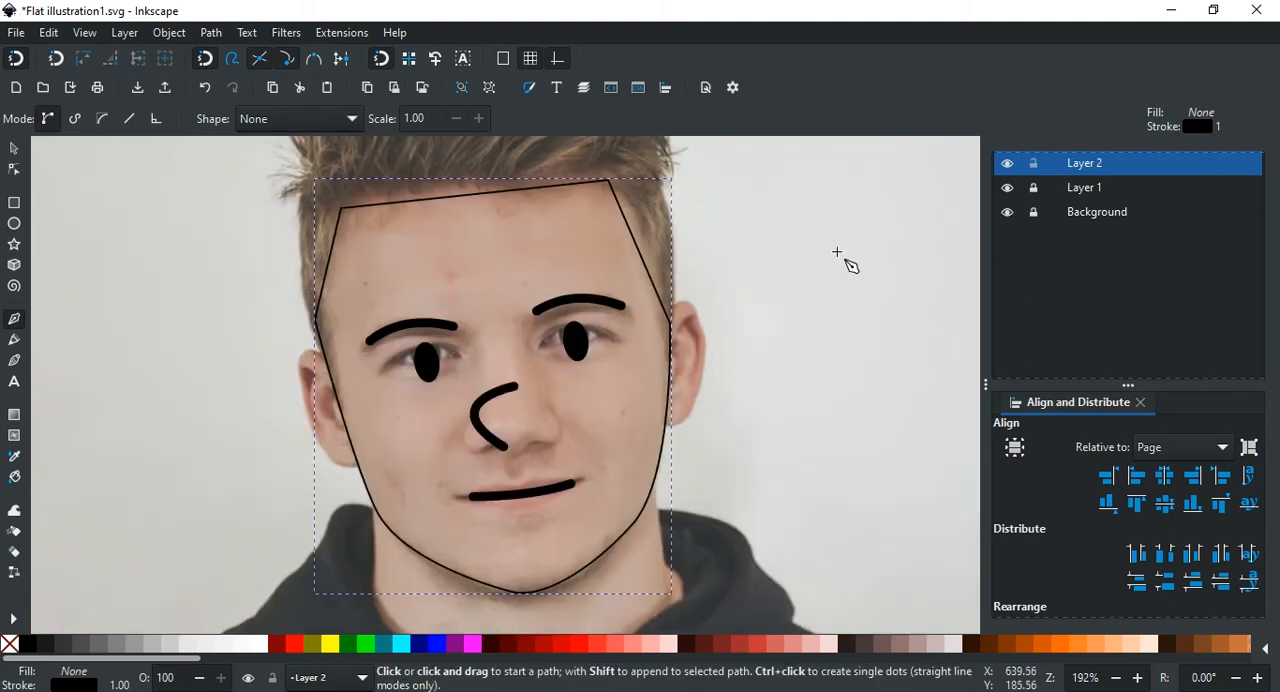
Step: Set the face outline's stroke width to 5 px
{"action": "key", "text": "ctrl+shift+f"}
{"action": "left_click", "coordinate": [1210, 187]}
{"action": "left_click_drag", "start_coordinate": [1088, 219], "coordinate": [1022, 224]}
{"action": "type", "text": "5"}
{"action": "key", "text": "Return"}
{"action": "scroll", "coordinate": [872, 378], "scroll_direction": "down", "scroll_amount": 2}
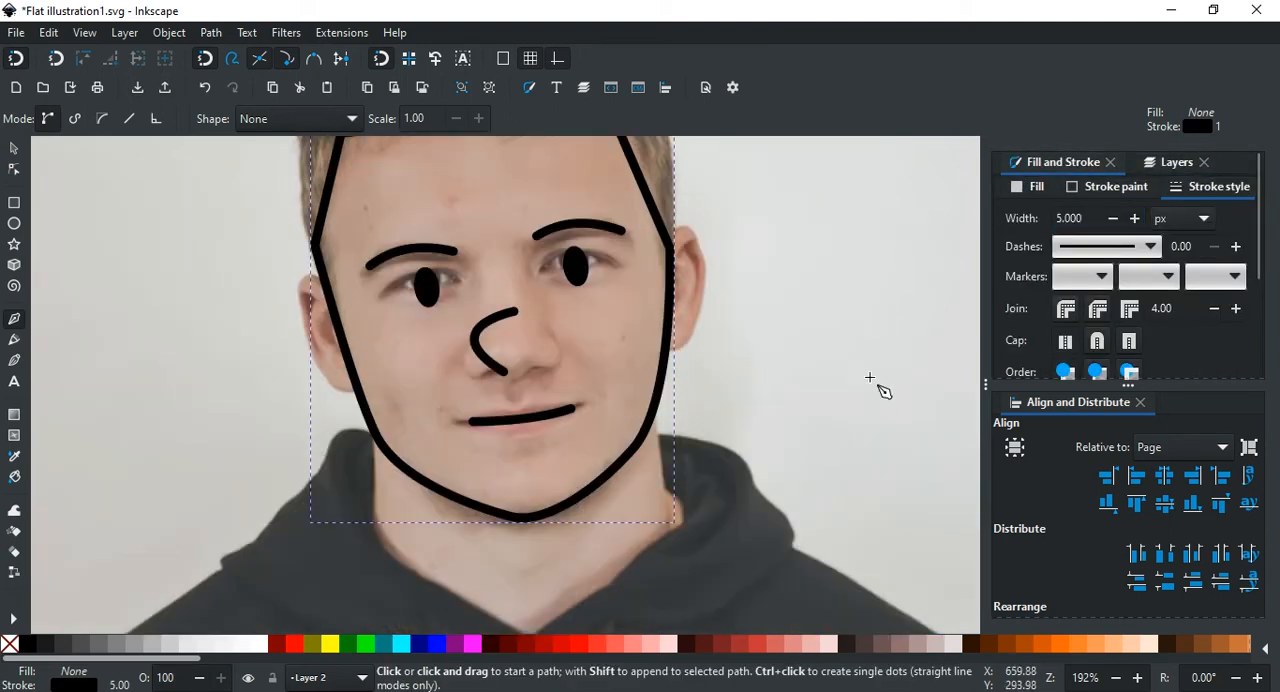
{"action": "scroll", "coordinate": [850, 390], "scroll_direction": "up", "scroll_amount": 2}
{"action": "scroll", "coordinate": [826, 401], "scroll_direction": "down", "scroll_amount": 2}
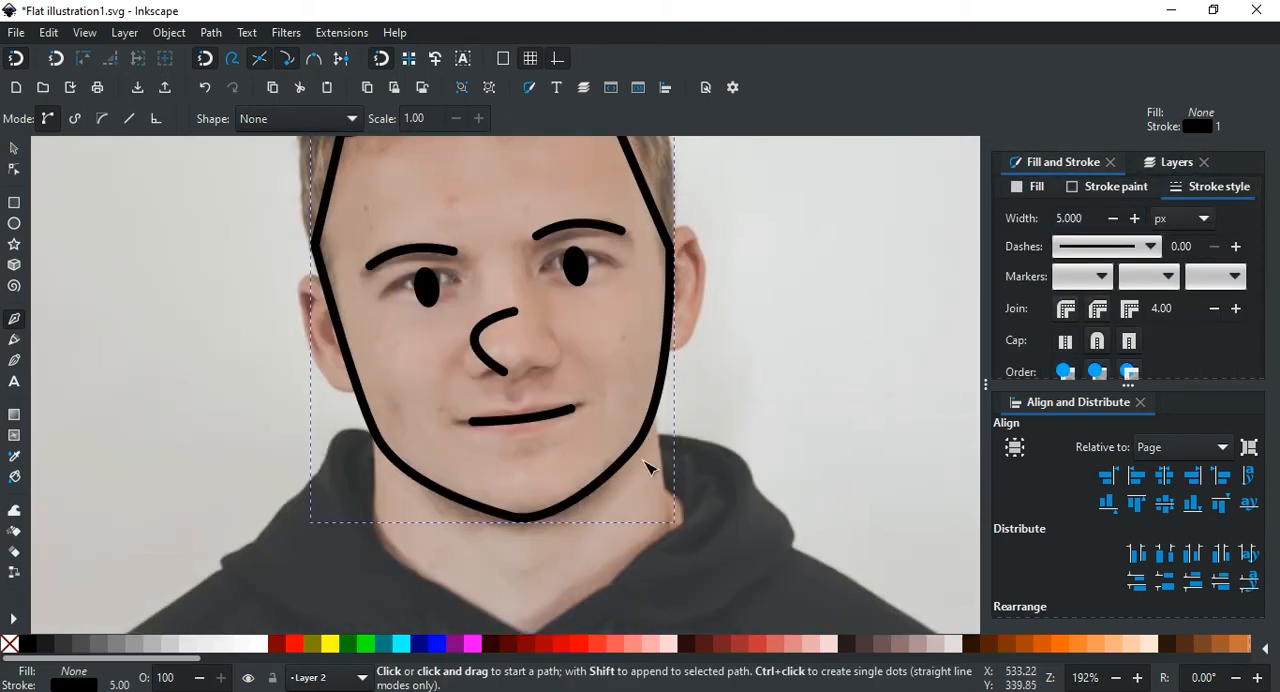
Step: Edit the face outline's nodes and reshape the jaw curve at the node on the photo's right side
{"action": "key", "text": "n"}
{"action": "scroll", "coordinate": [628, 445], "scroll_direction": "up", "scroll_amount": 3}
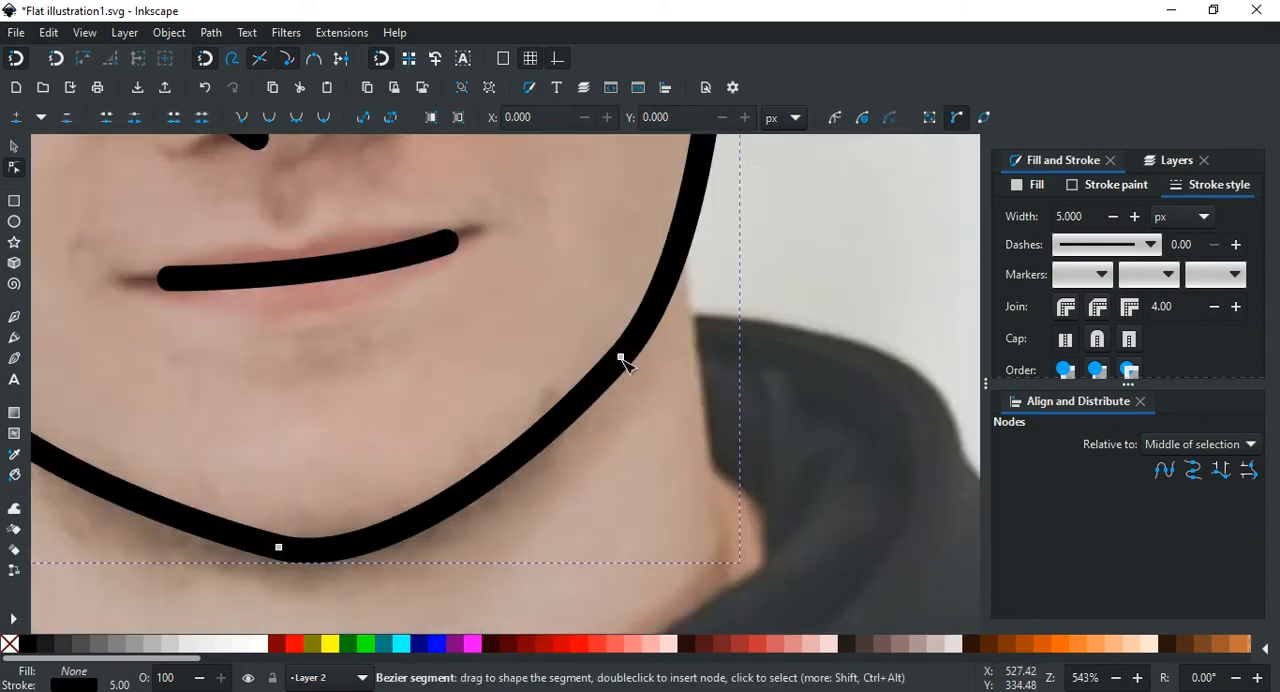
{"action": "left_click", "coordinate": [621, 358]}
{"action": "scroll", "coordinate": [630, 368], "scroll_direction": "down", "scroll_amount": 3}
{"action": "scroll", "coordinate": [645, 360], "scroll_direction": "up", "scroll_amount": 1}
{"action": "mouse_move", "coordinate": [650, 296]}
{"action": "left_mouse_down"}
{"action": "mouse_move", "coordinate": [649, 277]}
{"action": "mouse_move", "coordinate": [660, 286]}
{"action": "left_mouse_up"}
Step: Reposition the chin node and lengthen its handle to round the chin, ending with the node deselected
{"action": "scroll", "coordinate": [650, 400], "scroll_direction": "left", "scroll_amount": 2}
{"action": "mouse_move", "coordinate": [534, 466]}
{"action": "left_mouse_down"}
{"action": "mouse_move", "coordinate": [563, 454]}
{"action": "mouse_move", "coordinate": [551, 474]}
{"action": "left_mouse_up"}
{"action": "scroll", "coordinate": [640, 475], "scroll_direction": "up", "scroll_amount": 2}
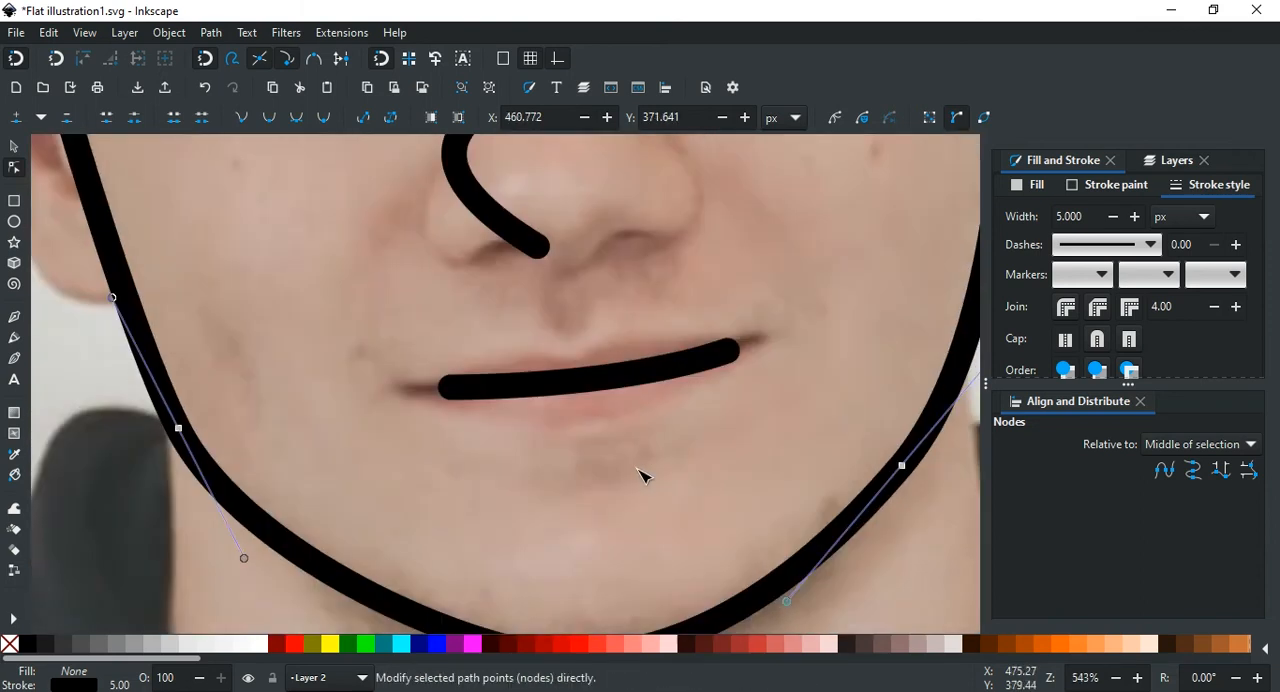
{"action": "scroll", "coordinate": [640, 475], "scroll_direction": "down", "scroll_amount": 2}
{"action": "scroll", "coordinate": [595, 485], "scroll_direction": "up", "scroll_amount": 2}
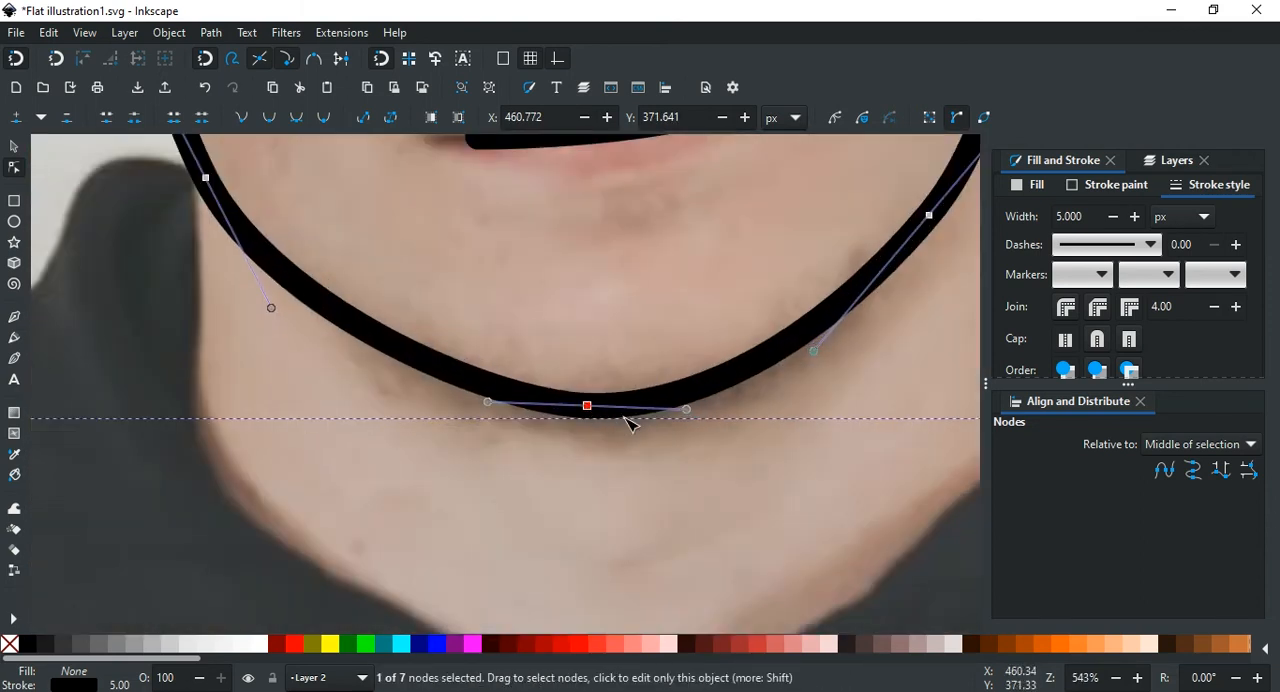
{"action": "scroll", "coordinate": [670, 380], "scroll_direction": "down", "scroll_amount": 1}
{"action": "left_click_drag", "start_coordinate": [738, 416], "coordinate": [761, 421]}
{"action": "left_click", "coordinate": [652, 352]}
Step: Examine the traced jawline against the photo, hiding and showing Layer 1 for comparison
{"action": "scroll", "coordinate": [652, 352], "scroll_direction": "up", "scroll_amount": 2}
{"action": "scroll", "coordinate": [600, 392], "scroll_direction": "up", "scroll_amount": 4}
{"action": "scroll", "coordinate": [577, 398], "scroll_direction": "left", "scroll_amount": 4}
{"action": "scroll", "coordinate": [681, 424], "scroll_direction": "down", "scroll_amount": 2}
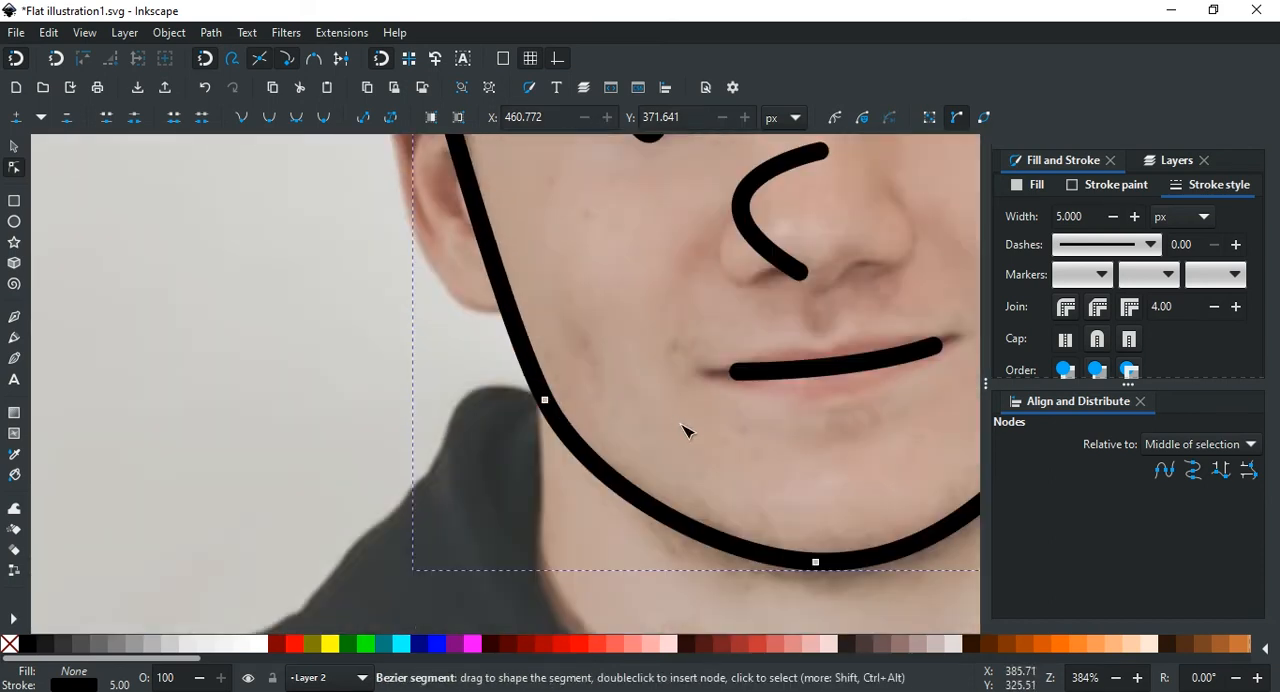
{"action": "scroll", "coordinate": [681, 424], "scroll_direction": "down", "scroll_amount": 2}
{"action": "scroll", "coordinate": [695, 420], "scroll_direction": "right", "scroll_amount": 4}
{"action": "left_click", "coordinate": [1168, 160]}
{"action": "left_click", "coordinate": [1007, 186]}
{"action": "left_click", "coordinate": [1007, 186]}
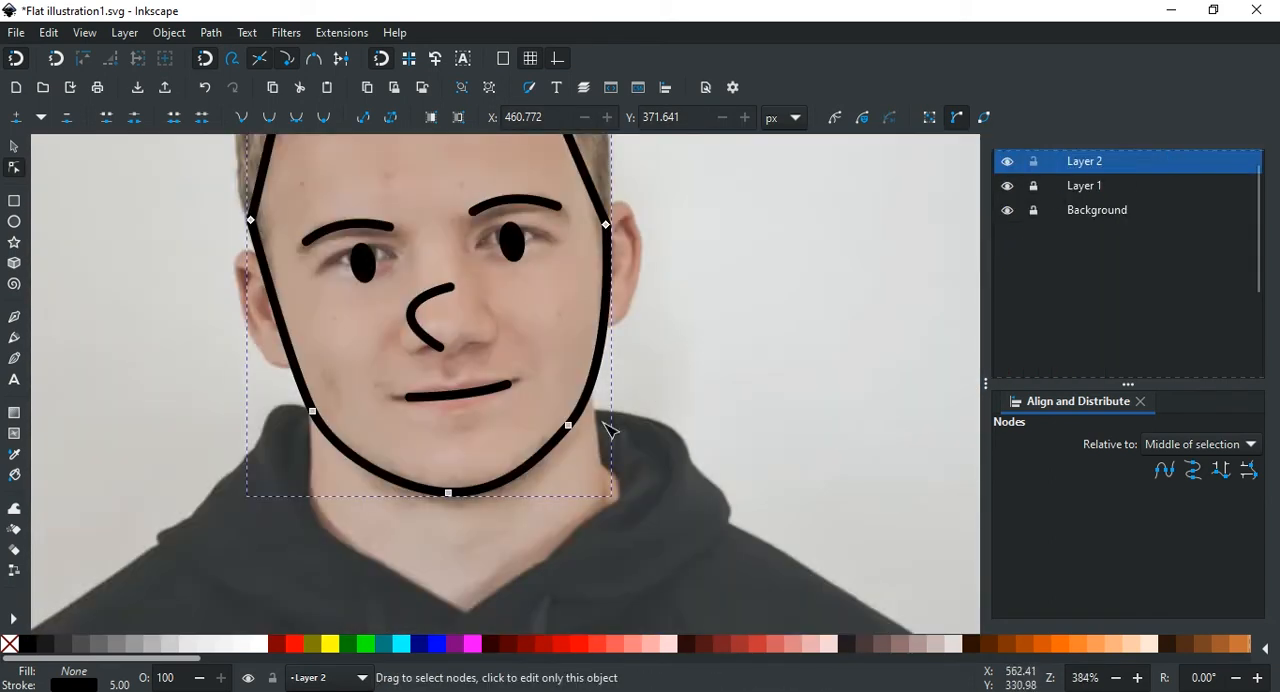
Step: Refine the jaw curve at the node on the photo's right side and deselect the face outline
{"action": "scroll", "coordinate": [610, 430], "scroll_direction": "up", "scroll_amount": 2}
{"action": "left_click", "coordinate": [509, 432]}
{"action": "left_click_drag", "start_coordinate": [624, 300], "coordinate": [574, 345]}
{"action": "scroll", "coordinate": [514, 431], "scroll_direction": "left", "scroll_amount": 5}
{"action": "scroll", "coordinate": [720, 437], "scroll_direction": "down", "scroll_amount": 2}
{"action": "left_click", "coordinate": [718, 413]}
{"action": "scroll", "coordinate": [718, 413], "scroll_direction": "up", "scroll_amount": 2}
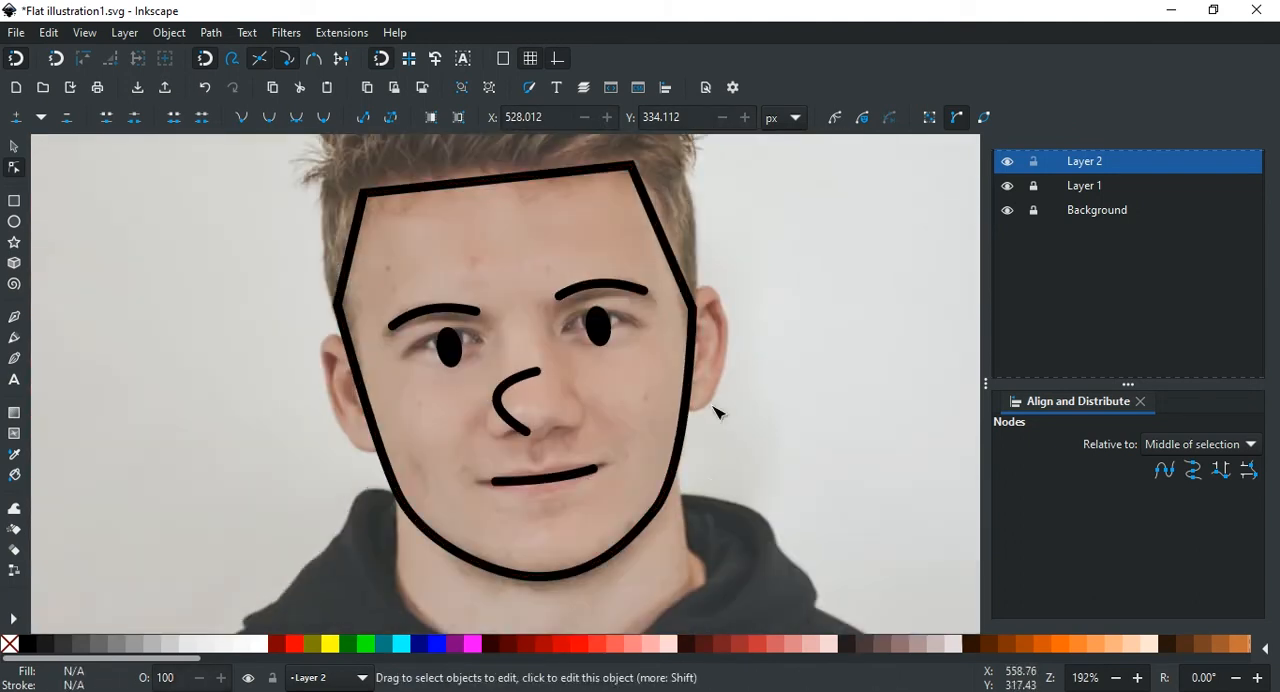
Step: Make the face outline's temple node beside the ear on the photo's right side smooth and shorten its lower handle
{"action": "left_click", "coordinate": [695, 310]}
{"action": "scroll", "coordinate": [734, 371], "scroll_direction": "up", "scroll_amount": 3}
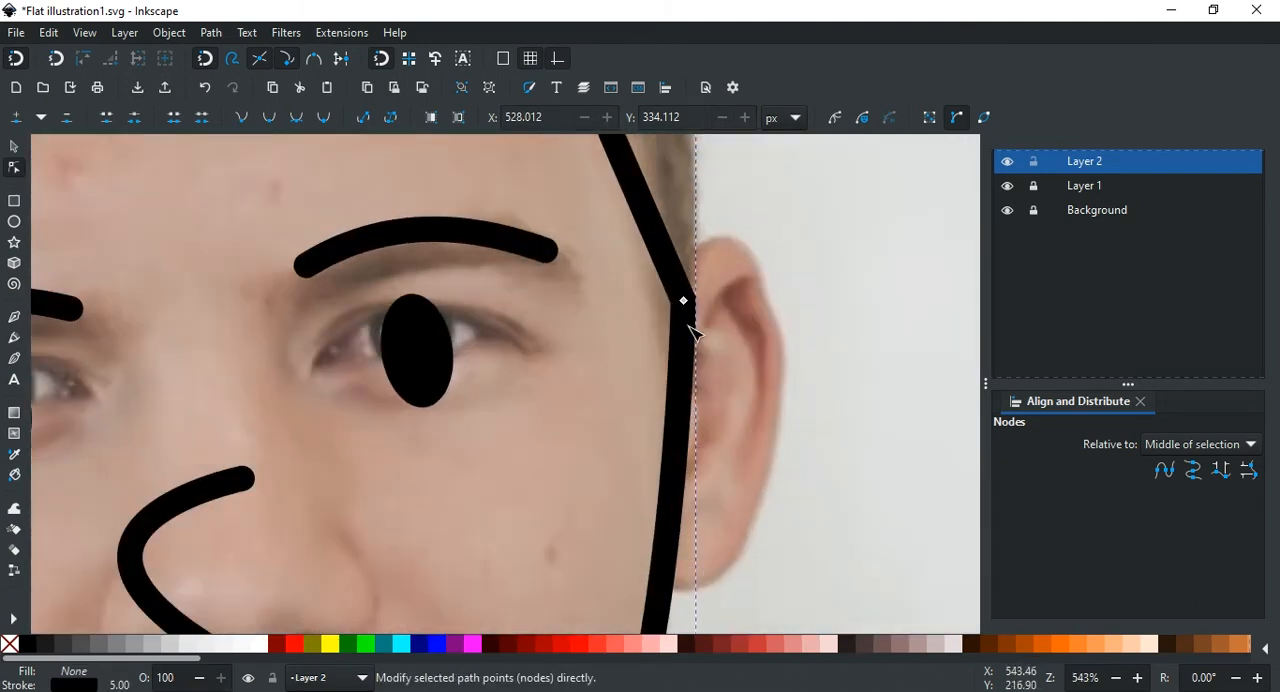
{"action": "scroll", "coordinate": [712, 328], "scroll_direction": "up", "scroll_amount": 4}
{"action": "scroll", "coordinate": [732, 354], "scroll_direction": "down", "scroll_amount": 4}
{"action": "left_click", "coordinate": [701, 326]}
{"action": "key", "text": "shift+s"}
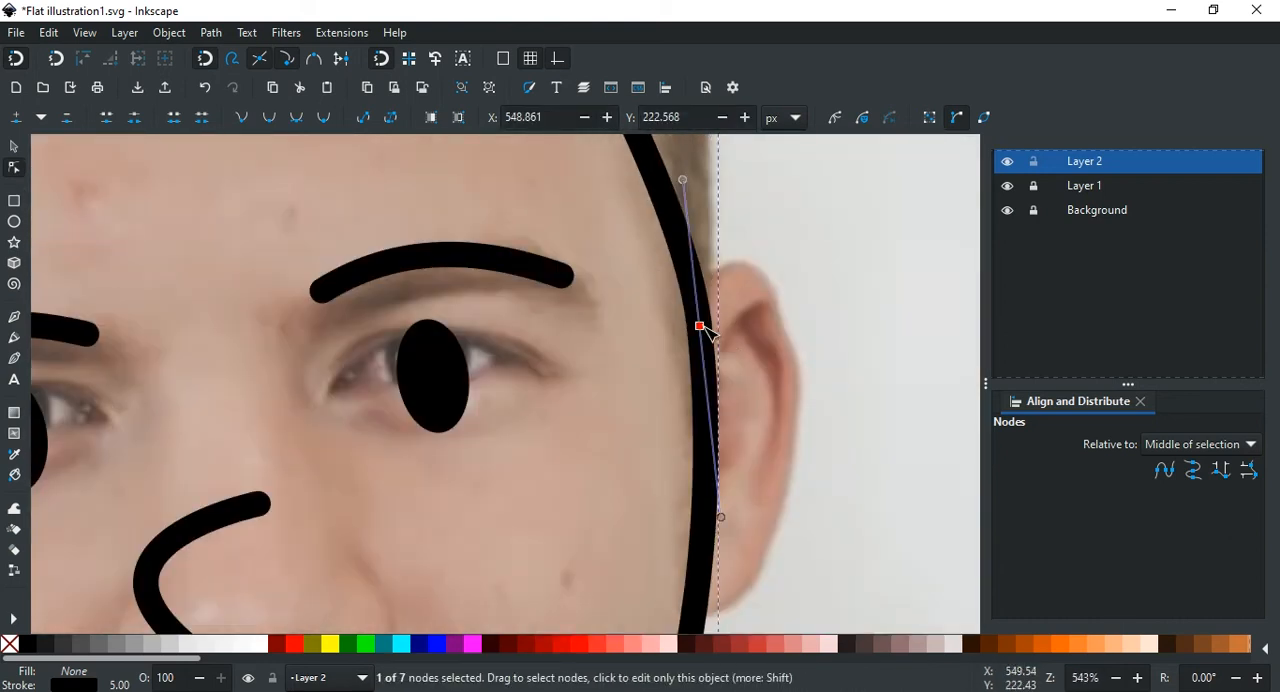
{"action": "scroll", "coordinate": [706, 332], "scroll_direction": "down", "scroll_amount": 2}
{"action": "scroll", "coordinate": [700, 280], "scroll_direction": "up", "scroll_amount": 2}
{"action": "scroll", "coordinate": [714, 366], "scroll_direction": "down", "scroll_amount": 2}
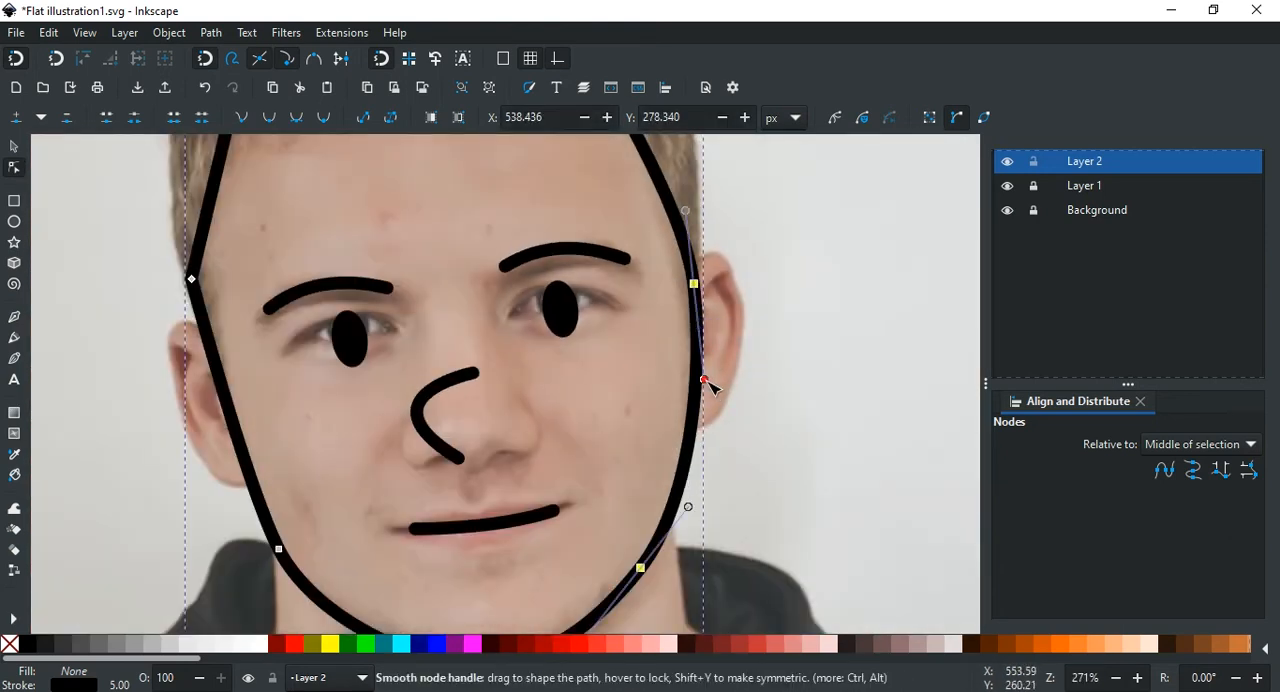
{"action": "left_click_drag", "start_coordinate": [705, 380], "coordinate": [701, 359]}
Step: Make the forehead corner node on the photo's right side smooth and adjust its handle to round that corner
{"action": "scroll", "coordinate": [733, 368], "scroll_direction": "up", "scroll_amount": 3}
{"action": "scroll", "coordinate": [734, 368], "scroll_direction": "left", "scroll_amount": 2}
{"action": "scroll", "coordinate": [745, 300], "scroll_direction": "down", "scroll_amount": 1}
{"action": "left_click", "coordinate": [756, 232]}
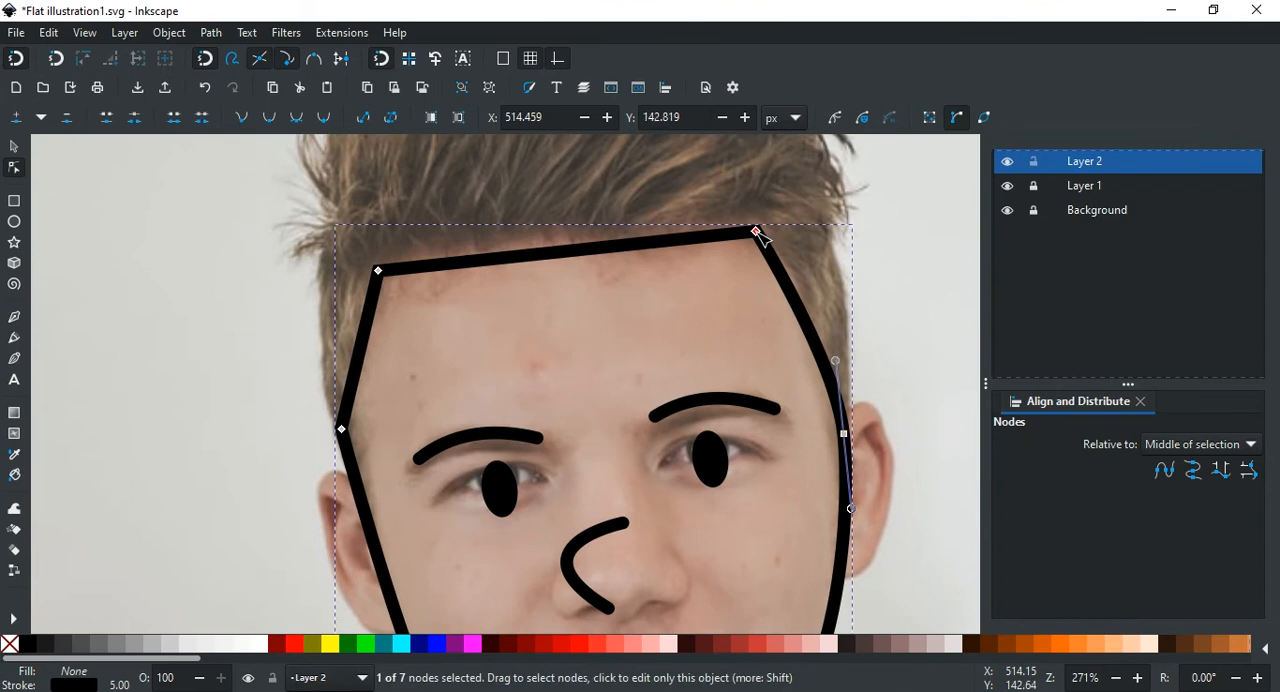
{"action": "key", "text": "shift+s"}
{"action": "left_click_drag", "start_coordinate": [820, 269], "coordinate": [805, 256]}
Step: Make the forehead corner node on the photo's left side smooth and adjust its handle so the hairline arches
{"action": "scroll", "coordinate": [620, 264], "scroll_direction": "left", "scroll_amount": 2}
{"action": "left_click", "coordinate": [453, 271], "text": "shift"}
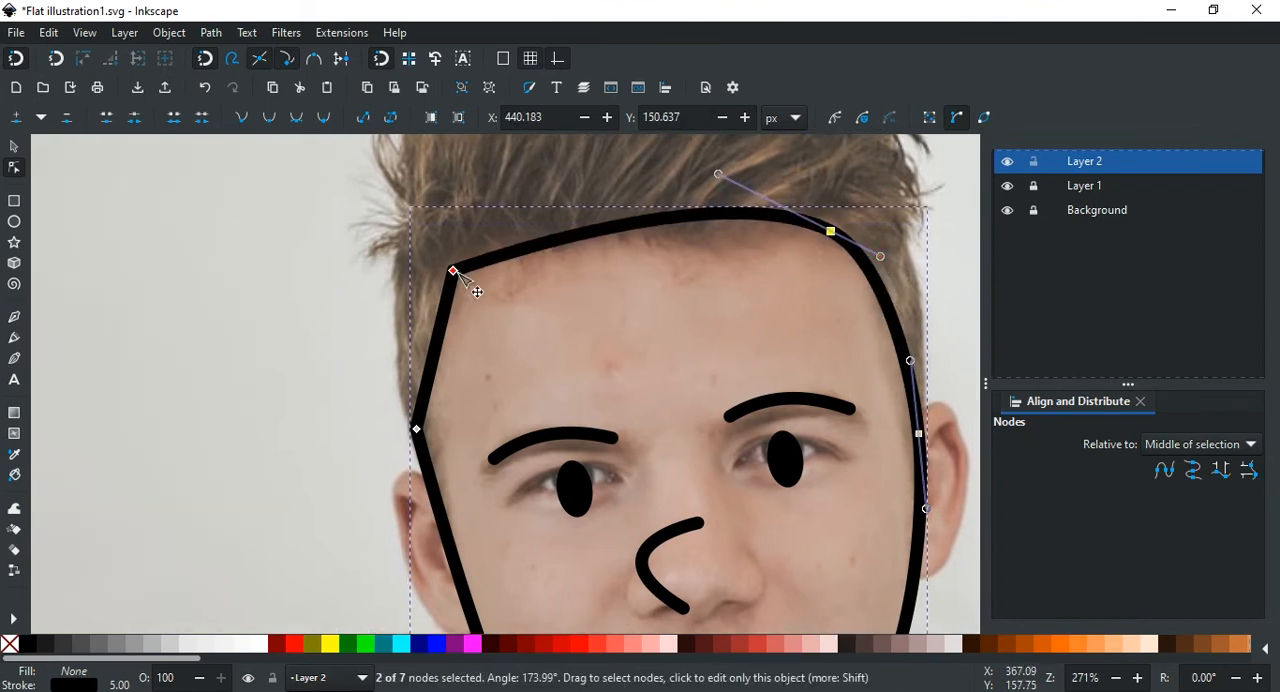
{"action": "key", "text": "shift+s"}
{"action": "scroll", "coordinate": [590, 255], "scroll_direction": "left", "scroll_amount": 1}
{"action": "left_click_drag", "start_coordinate": [627, 192], "coordinate": [642, 190]}
Step: Deselect the nodes, hide Layer 1 to examine the whole face outline without the photo, and show the layer again
{"action": "scroll", "coordinate": [562, 300], "scroll_direction": "down", "scroll_amount": 1}
{"action": "scroll", "coordinate": [562, 330], "scroll_direction": "up", "scroll_amount": 1}
{"action": "scroll", "coordinate": [563, 400], "scroll_direction": "right", "scroll_amount": 1}
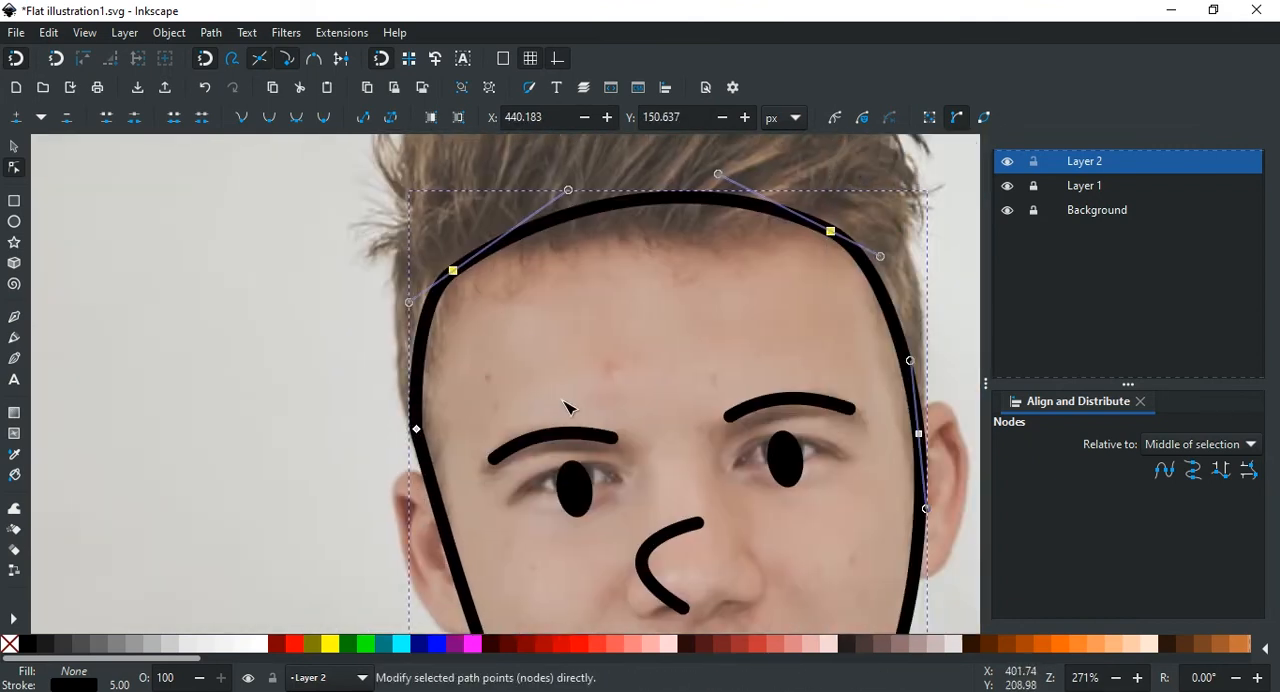
{"action": "scroll", "coordinate": [480, 340], "scroll_direction": "up", "scroll_amount": 2}
{"action": "scroll", "coordinate": [526, 274], "scroll_direction": "right", "scroll_amount": 3}
{"action": "scroll", "coordinate": [551, 251], "scroll_direction": "down", "scroll_amount": 1}
{"action": "scroll", "coordinate": [600, 262], "scroll_direction": "up", "scroll_amount": 2}
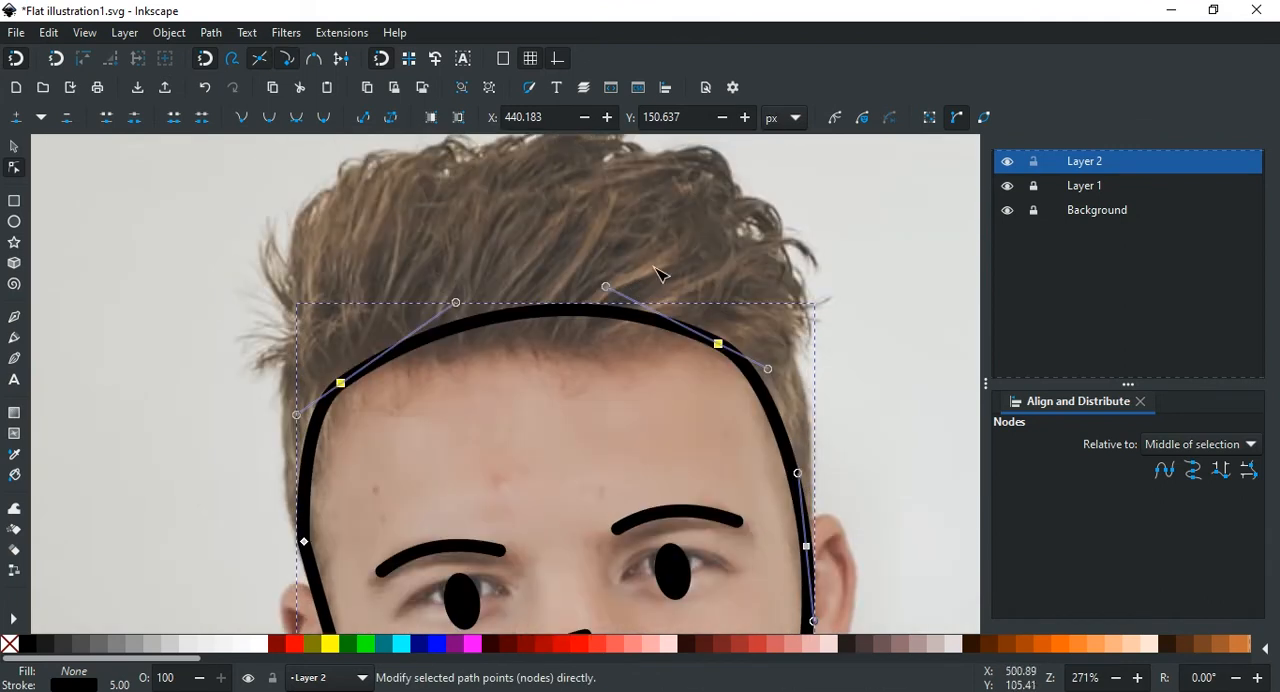
{"action": "left_click", "coordinate": [826, 324]}
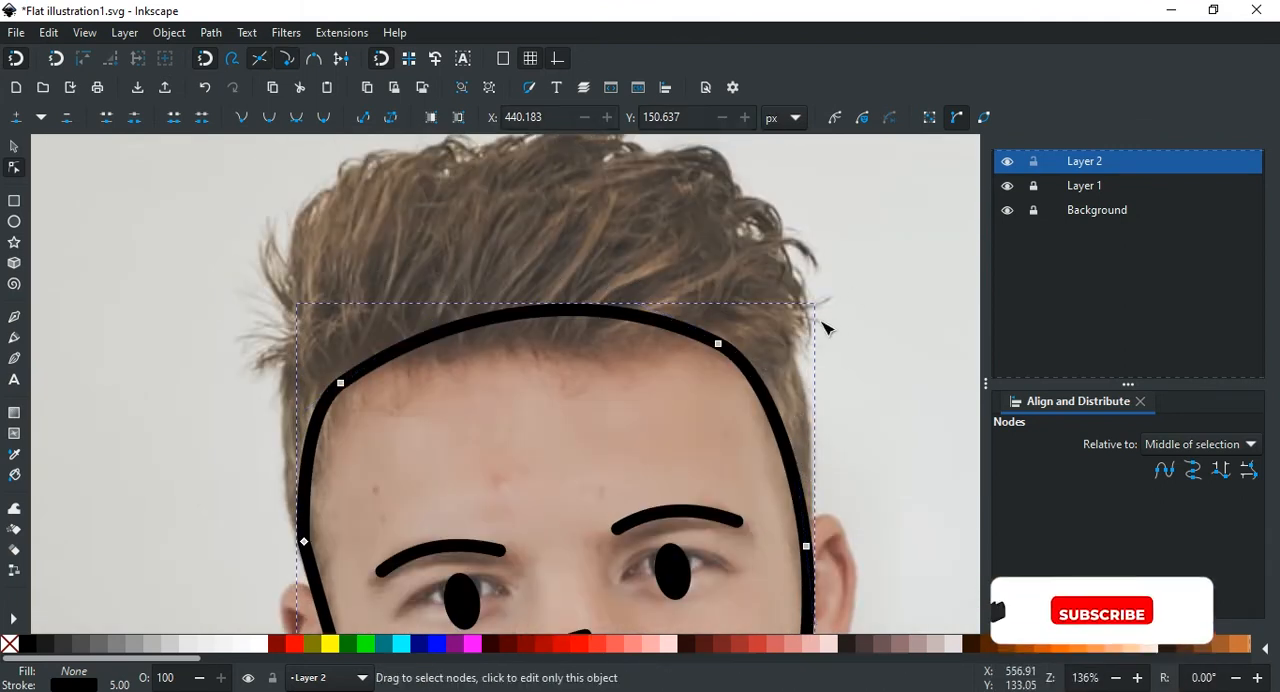
{"action": "scroll", "coordinate": [826, 326], "scroll_direction": "down", "scroll_amount": 2}
{"action": "scroll", "coordinate": [840, 320], "scroll_direction": "right", "scroll_amount": 2}
{"action": "left_click", "coordinate": [1007, 187]}
{"action": "scroll", "coordinate": [580, 390], "scroll_direction": "down", "scroll_amount": 1}
{"action": "scroll", "coordinate": [580, 400], "scroll_direction": "up", "scroll_amount": 2}
{"action": "scroll", "coordinate": [680, 433], "scroll_direction": "down", "scroll_amount": 2}
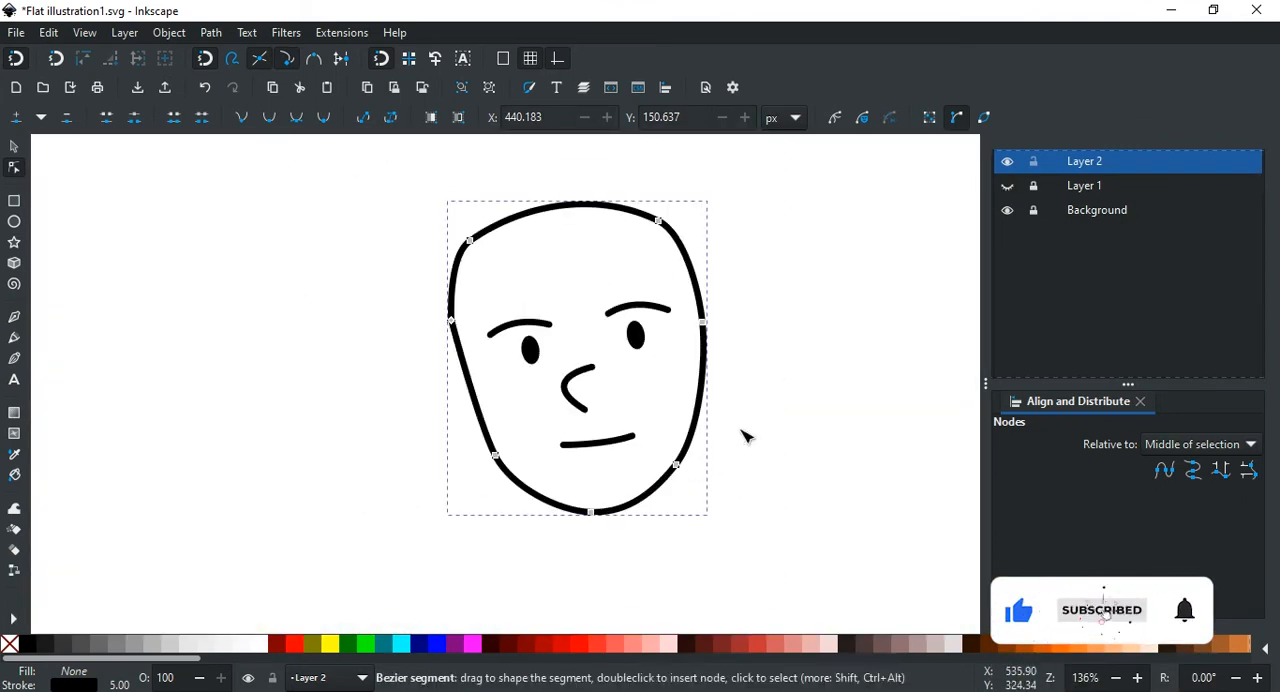
{"action": "left_click", "coordinate": [1007, 186]}
Step: Nudge the jaw node on the photo's right side and its lower handle to smooth the curve, and deselect the outline
{"action": "scroll", "coordinate": [594, 457], "scroll_direction": "up", "scroll_amount": 2}
{"action": "mouse_move", "coordinate": [587, 449]}
{"action": "left_mouse_down"}
{"action": "mouse_move", "coordinate": [598, 460]}
{"action": "mouse_move", "coordinate": [589, 453]}
{"action": "left_mouse_up"}
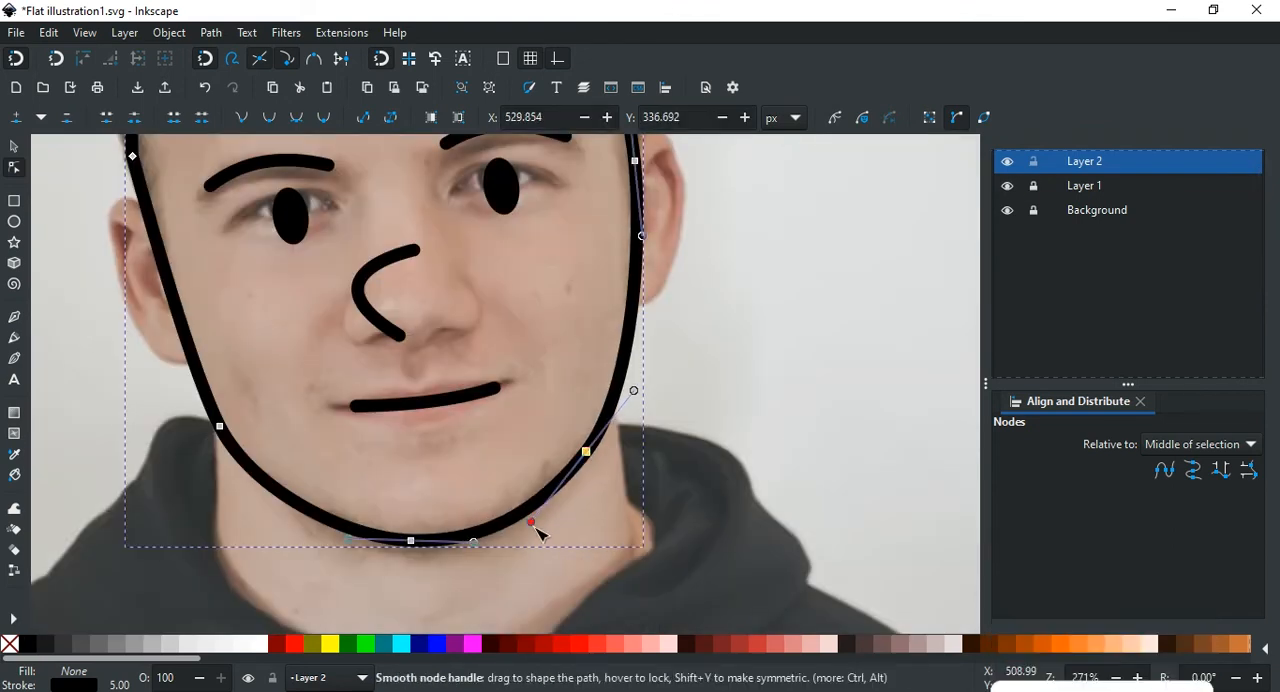
{"action": "left_click_drag", "start_coordinate": [533, 523], "coordinate": [530, 528]}
{"action": "left_click", "coordinate": [718, 437]}
Step: Toggle Layer 1's visibility to check the smoothed jaw with and without the photo
{"action": "left_click", "coordinate": [1008, 187]}
{"action": "left_click", "coordinate": [1008, 187]}
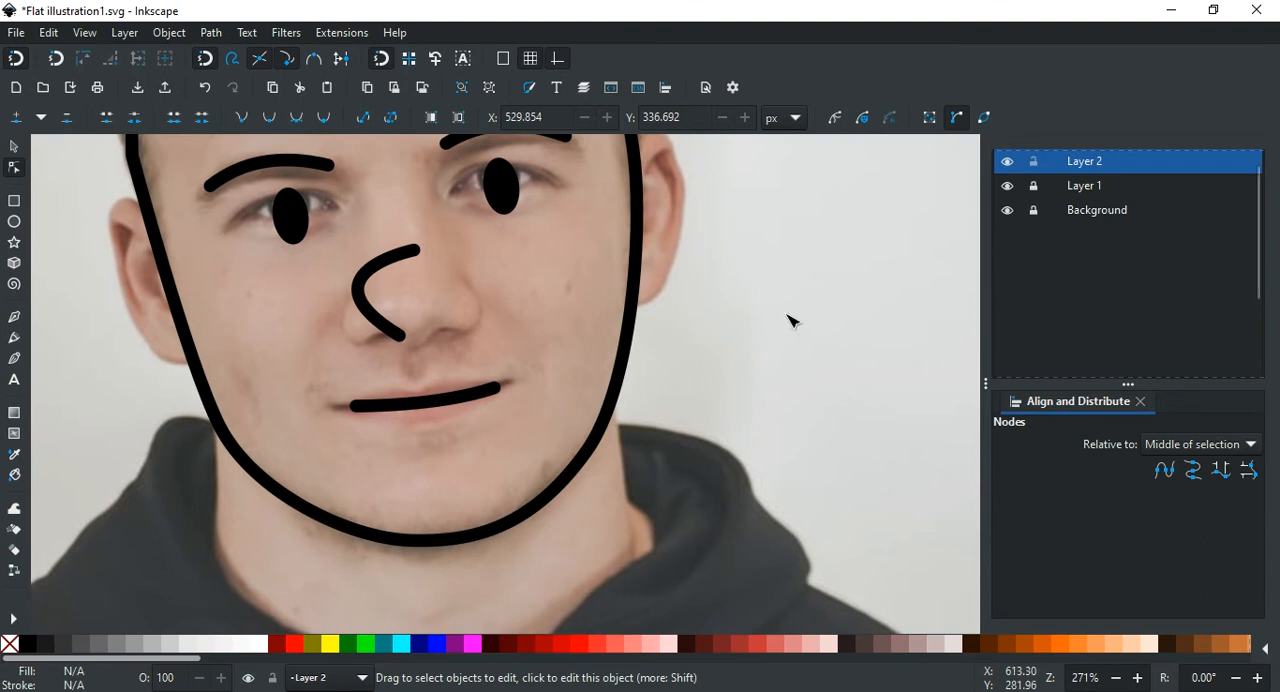
{"action": "left_click", "coordinate": [1008, 187]}
{"action": "scroll", "coordinate": [794, 331], "scroll_direction": "down", "scroll_amount": 4}
{"action": "scroll", "coordinate": [794, 331], "scroll_direction": "up", "scroll_amount": 2}
{"action": "left_click", "coordinate": [1008, 188]}
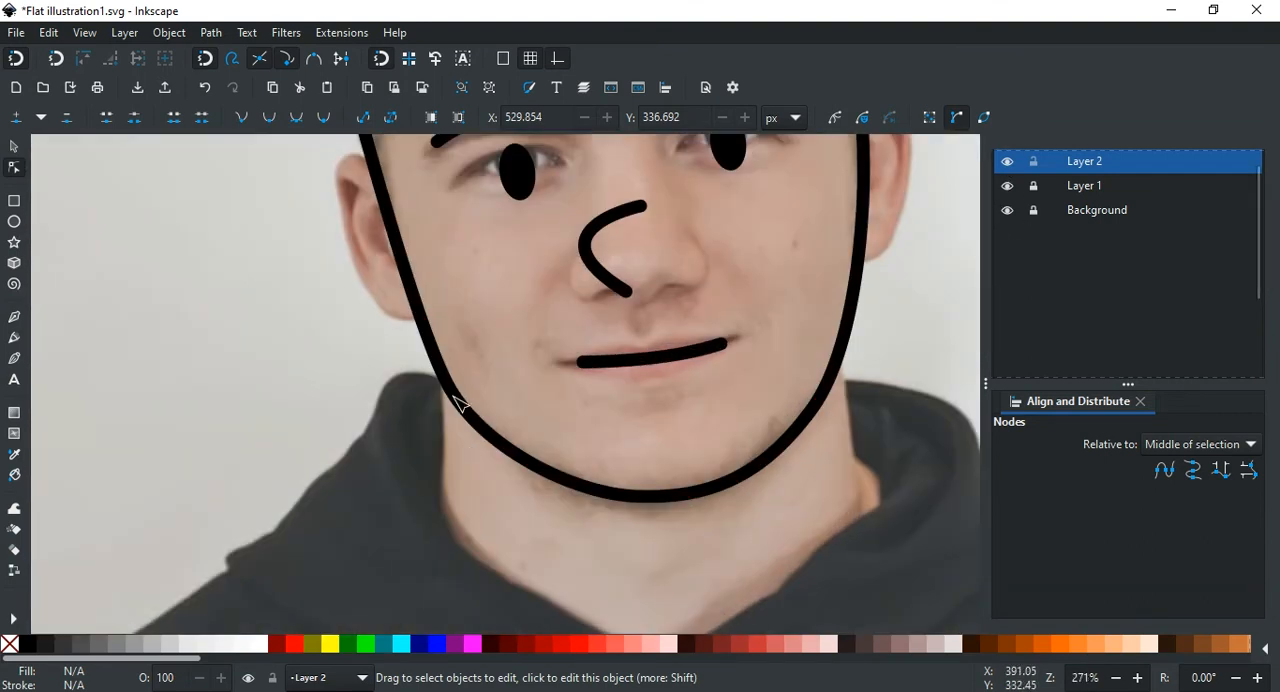
Step: Reshape the jaw curve on the photo's left side by adjusting its node and upper handle
{"action": "left_click", "coordinate": [460, 402]}
{"action": "left_click", "coordinate": [447, 382]}
{"action": "left_click", "coordinate": [449, 386]}
{"action": "left_click_drag", "start_coordinate": [415, 317], "coordinate": [400, 300]}
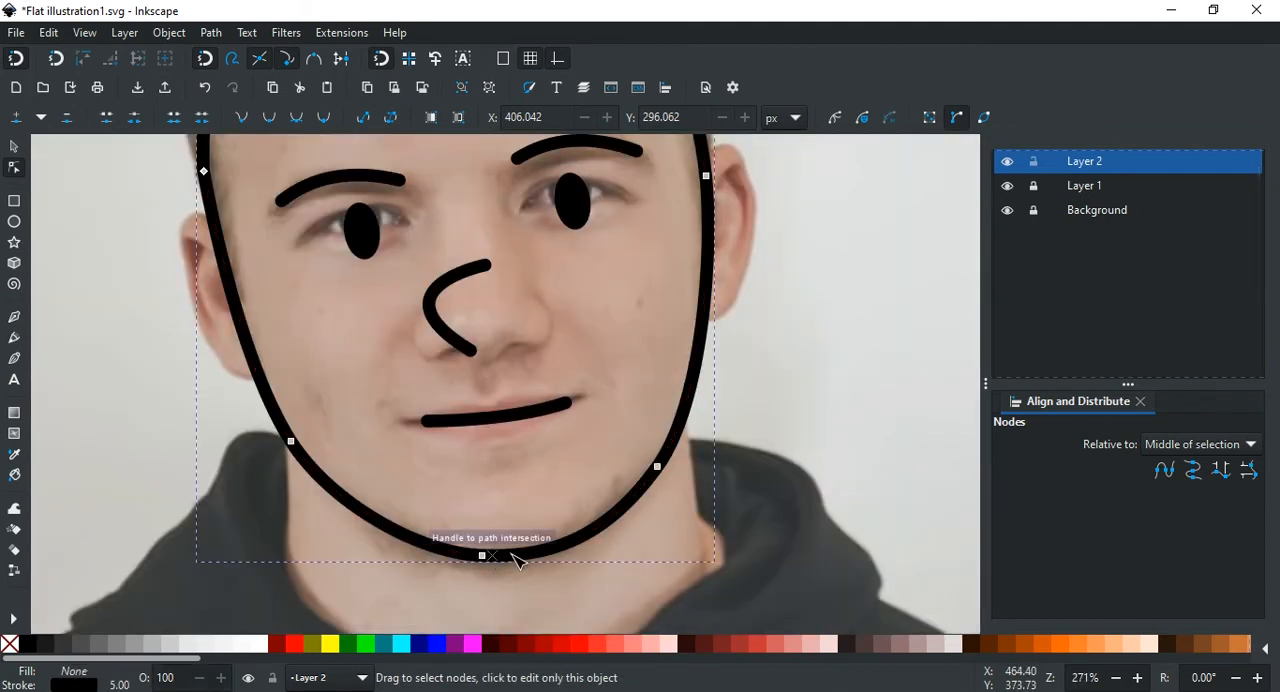
Step: Reposition the chin node of the face outline and adjust its handle
{"action": "left_click_drag", "start_coordinate": [488, 557], "coordinate": [503, 570]}
{"action": "left_click", "coordinate": [490, 561]}
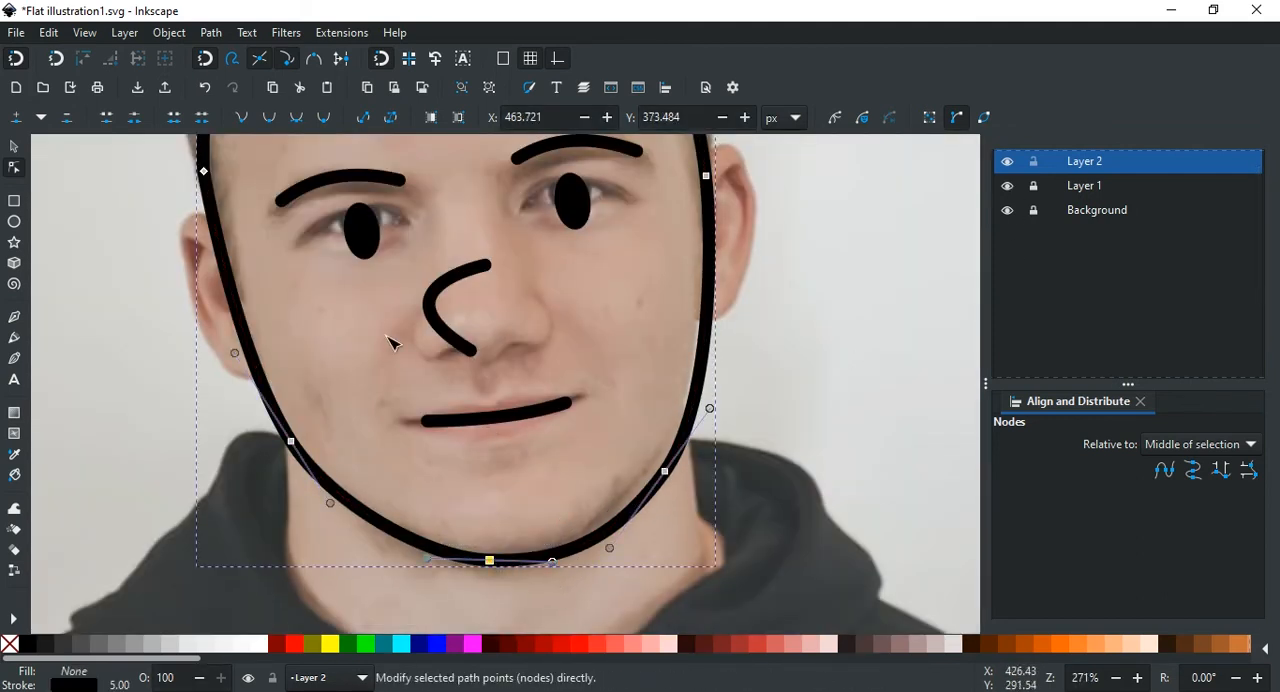
{"action": "left_click_drag", "start_coordinate": [556, 562], "coordinate": [632, 535]}
Step: Hide Layer 1 to check the reshaped chin without the photo and show the layer again
{"action": "left_click", "coordinate": [1008, 187]}
{"action": "left_click", "coordinate": [804, 434]}
{"action": "scroll", "coordinate": [773, 374], "scroll_direction": "down", "scroll_amount": 2}
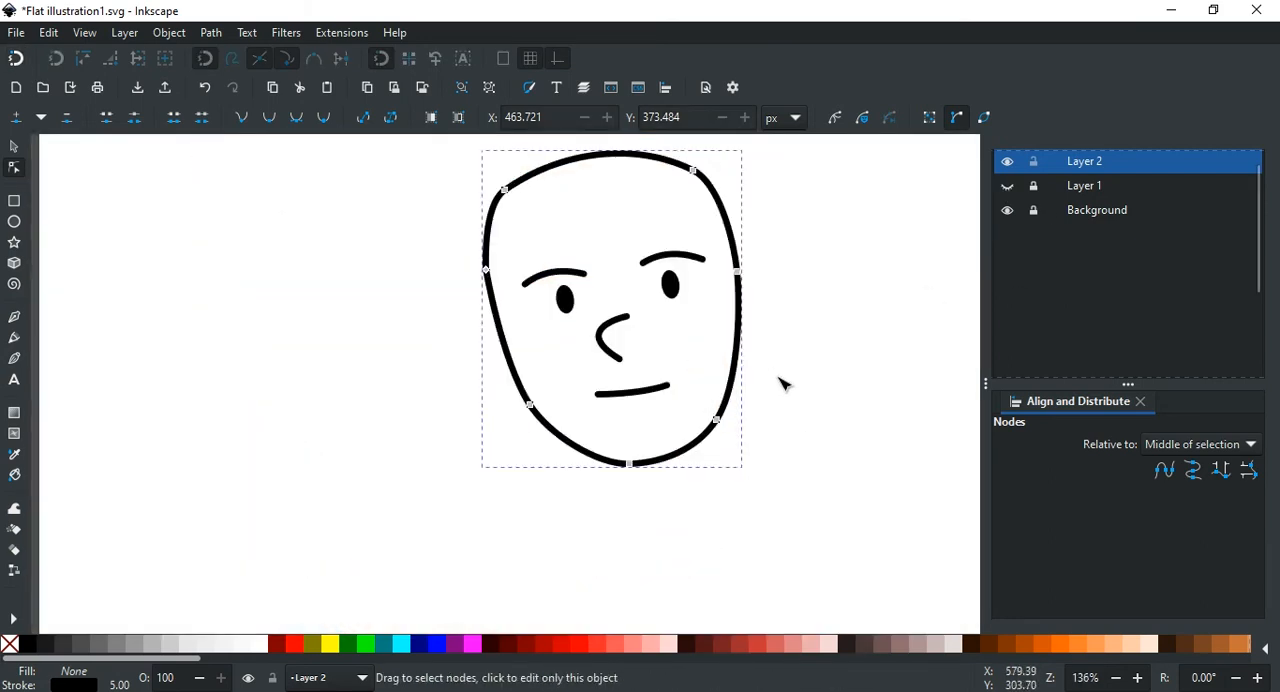
{"action": "scroll", "coordinate": [781, 383], "scroll_direction": "up", "scroll_amount": 2}
{"action": "left_click", "coordinate": [1008, 186]}
Step: Reposition the jaw node on the photo's right side and shorten the lower handle of the temple node above it
{"action": "left_click_drag", "start_coordinate": [659, 449], "coordinate": [656, 442]}
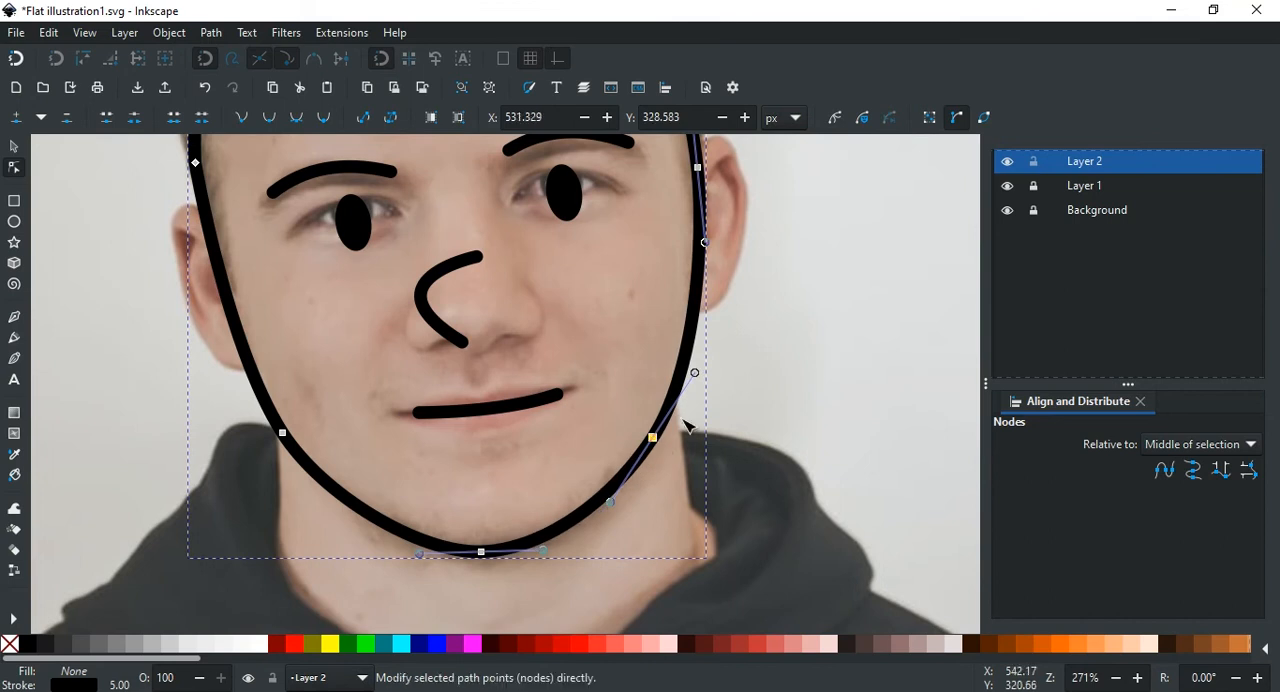
{"action": "scroll", "coordinate": [690, 420], "scroll_direction": "up", "scroll_amount": 2}
{"action": "left_click_drag", "start_coordinate": [704, 317], "coordinate": [703, 354]}
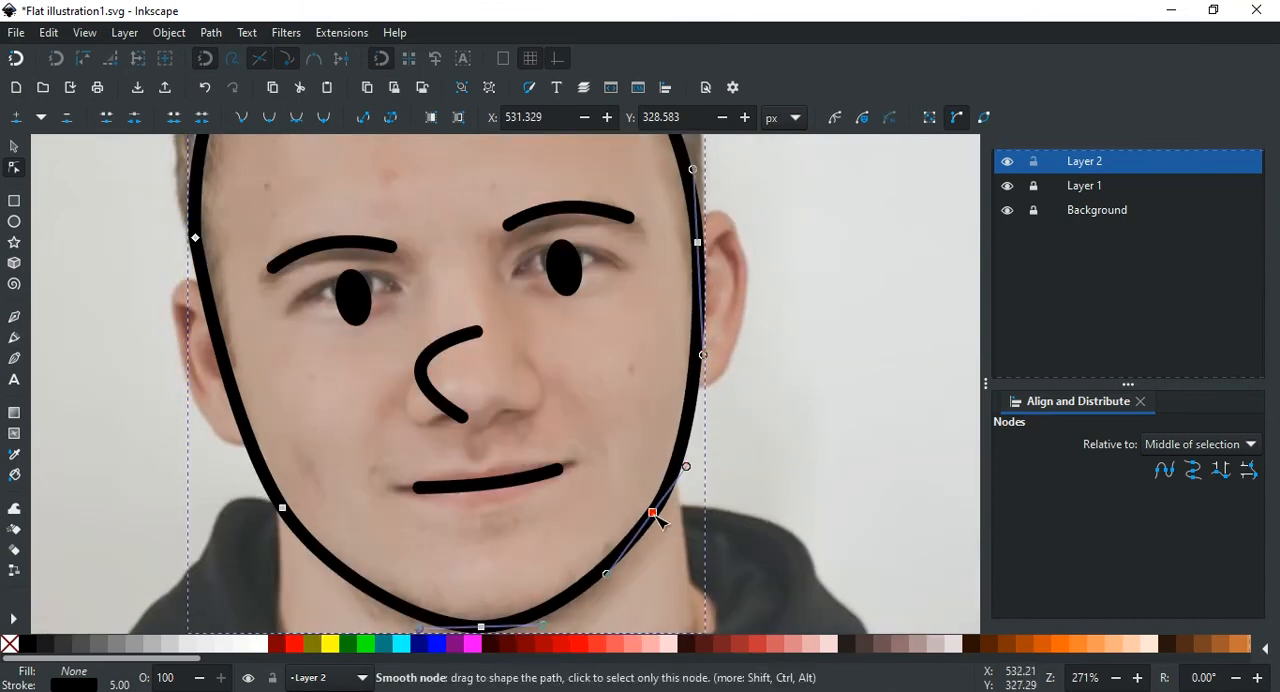
{"action": "left_click_drag", "start_coordinate": [657, 514], "coordinate": [662, 521]}
{"action": "scroll", "coordinate": [790, 480], "scroll_direction": "left", "scroll_amount": 3}
Step: Hide Layer 1 to inspect the finished face outline, deselect it, and show the photo again
{"action": "left_click", "coordinate": [1007, 186]}
{"action": "left_click", "coordinate": [890, 384]}
{"action": "scroll", "coordinate": [880, 388], "scroll_direction": "right", "scroll_amount": 2}
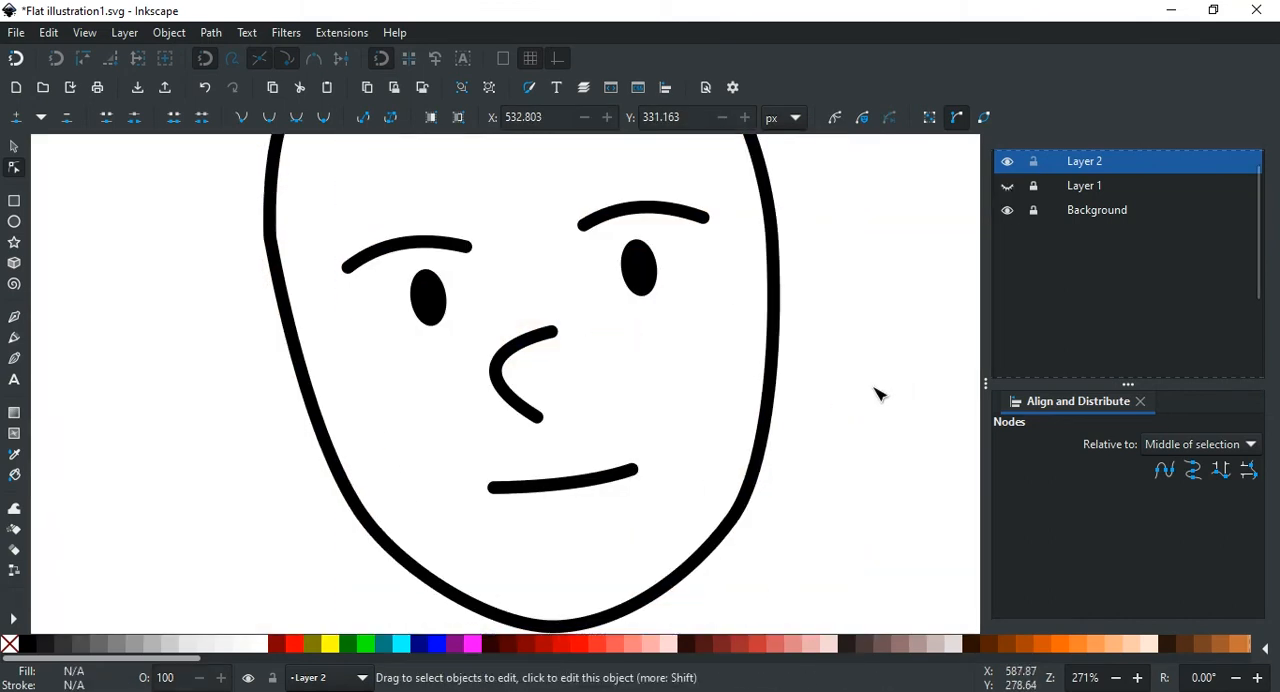
{"action": "left_click", "coordinate": [1006, 188]}
{"action": "scroll", "coordinate": [785, 351], "scroll_direction": "down", "scroll_amount": 1}
{"action": "scroll", "coordinate": [735, 390], "scroll_direction": "right", "scroll_amount": 2}
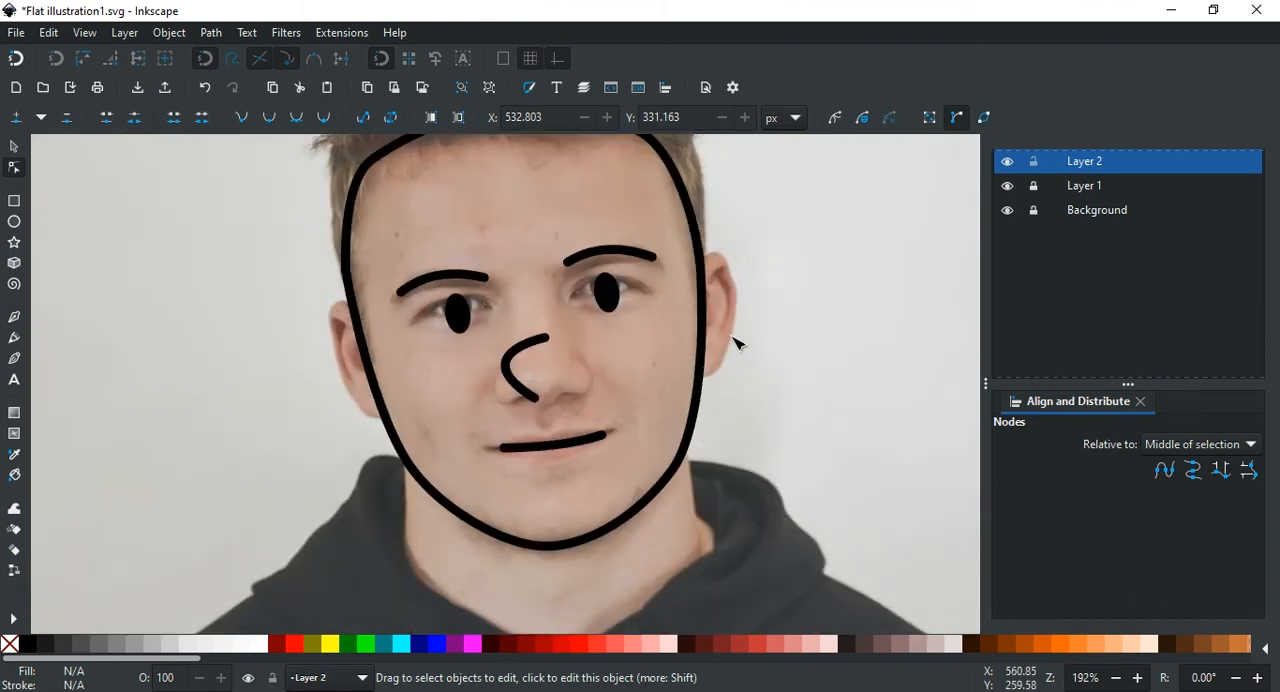
Step: Draw a closed ear shape with the Pen tool around the ear on the photo's right side, overlapping the face outline's edge
{"action": "scroll", "coordinate": [690, 315], "scroll_direction": "right", "scroll_amount": 1}
{"action": "scroll", "coordinate": [634, 357], "scroll_direction": "up", "scroll_amount": 2}
{"action": "type", "text": "b"}
{"action": "left_click", "coordinate": [1097, 167]}
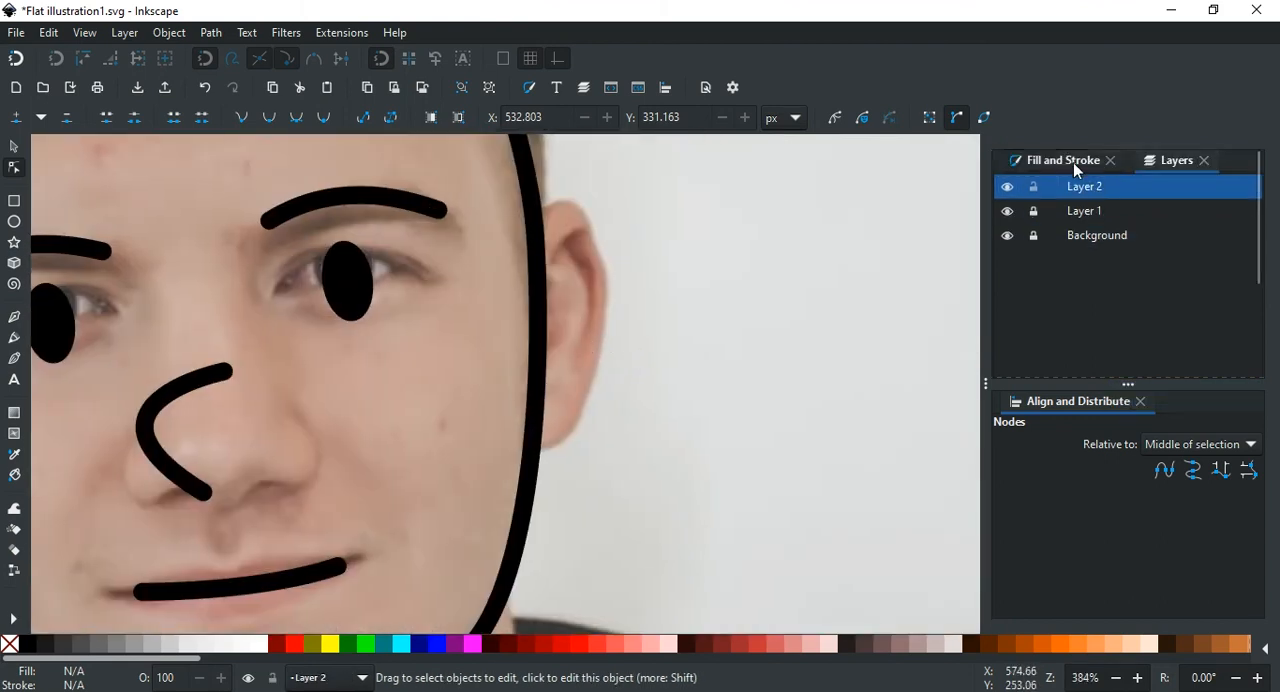
{"action": "left_click", "coordinate": [1073, 162]}
{"action": "key", "text": "b"}
{"action": "left_click", "coordinate": [519, 232]}
{"action": "left_click_drag", "start_coordinate": [640, 253], "coordinate": [636, 236]}
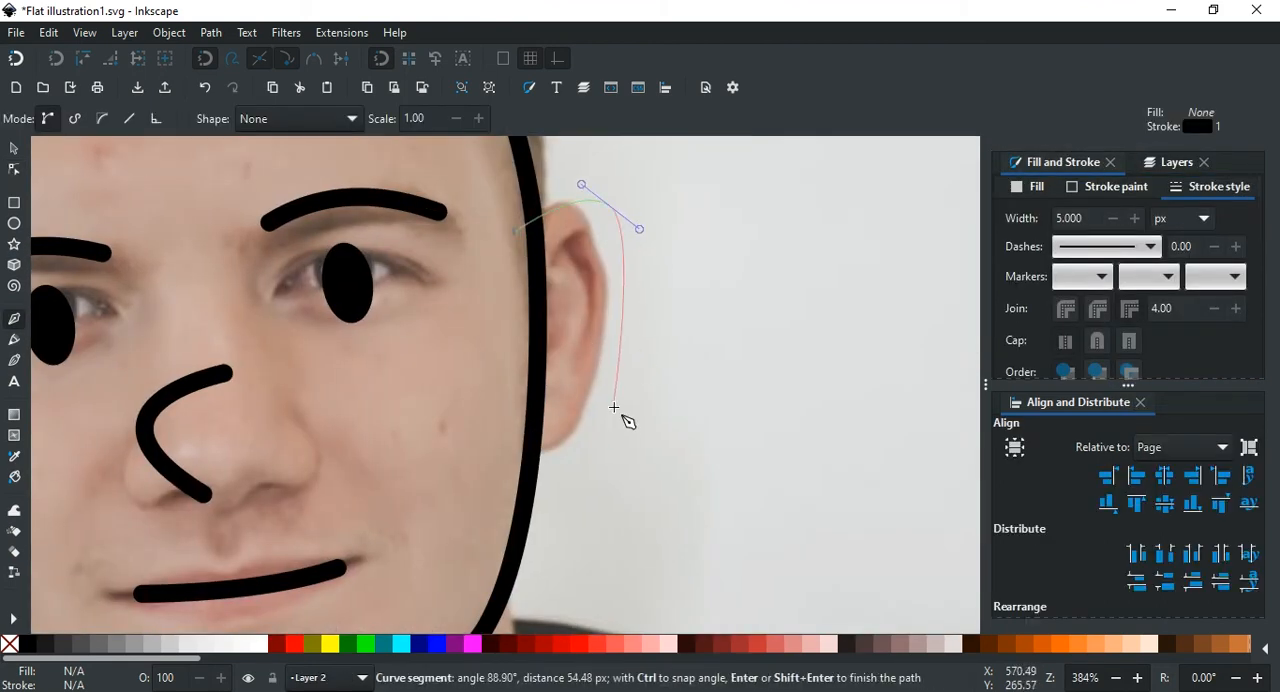
{"action": "left_click_drag", "start_coordinate": [622, 420], "coordinate": [604, 452]}
{"action": "left_click", "coordinate": [503, 473]}
{"action": "scroll", "coordinate": [500, 244], "scroll_direction": "up", "scroll_amount": 4}
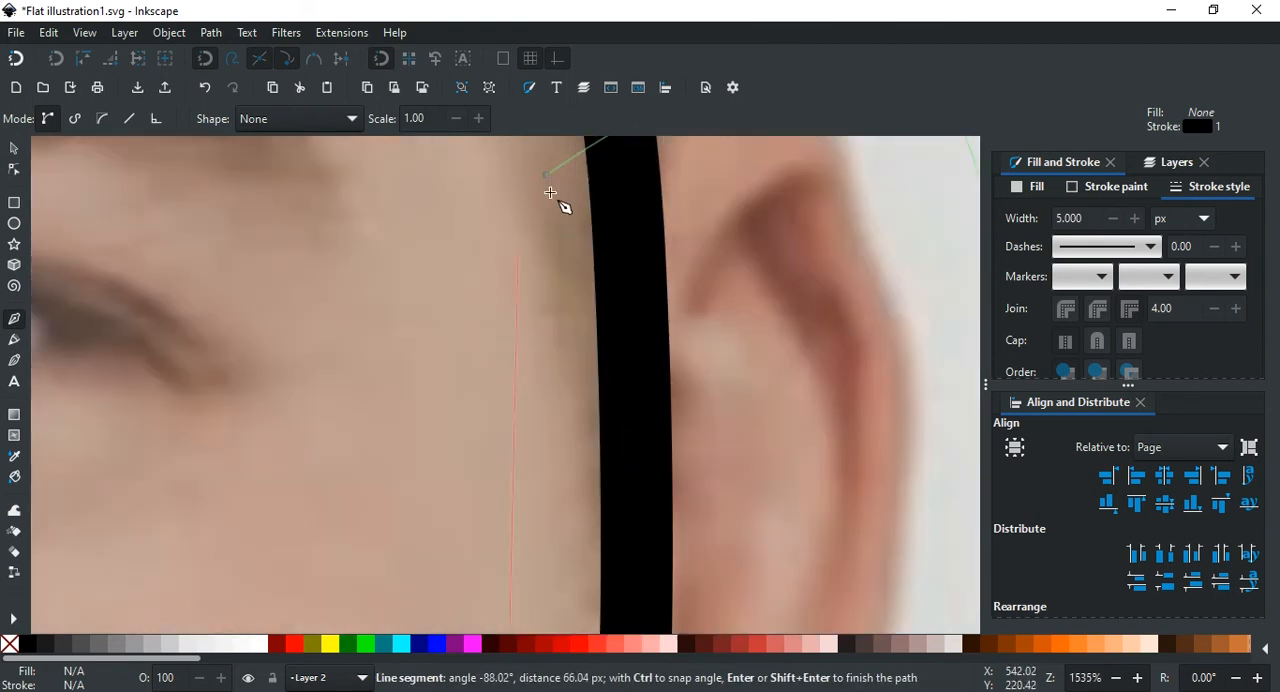
{"action": "left_click", "coordinate": [546, 175]}
{"action": "scroll", "coordinate": [600, 250], "scroll_direction": "down", "scroll_amount": 5}
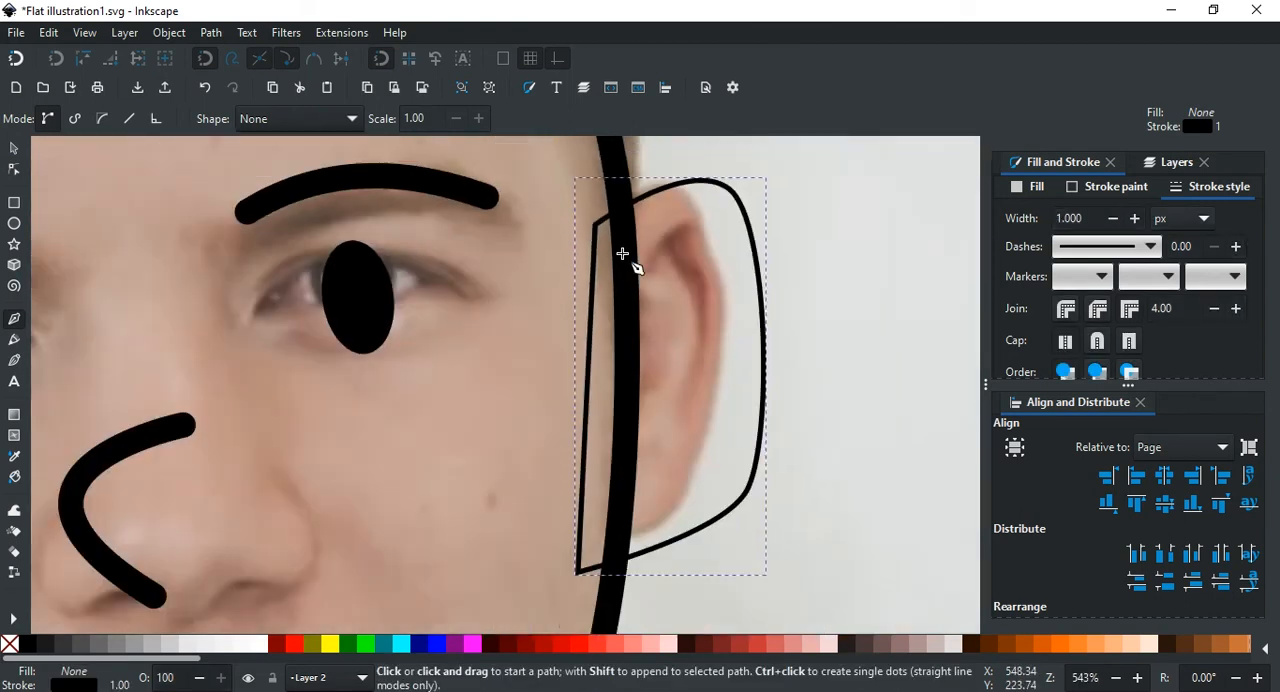
Step: Set the ear outline's stroke width to 5 px
{"action": "scroll", "coordinate": [728, 345], "scroll_direction": "right", "scroll_amount": 4}
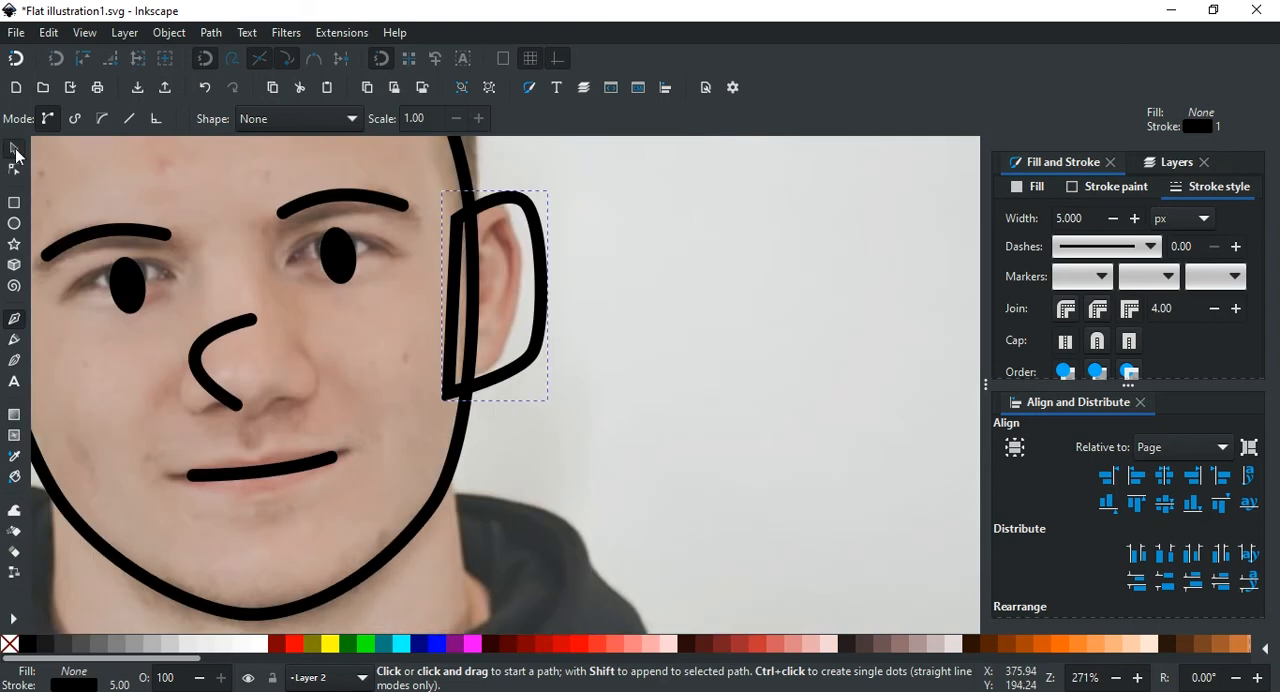
{"action": "left_click", "coordinate": [15, 150]}
{"action": "scroll", "coordinate": [612, 332], "scroll_direction": "left", "scroll_amount": 2}
Step: Refine the outer curve of the ear shape by adjusting its nodes and handles, and save the document
{"action": "double_click", "coordinate": [609, 331]}
{"action": "scroll", "coordinate": [604, 343], "scroll_direction": "up", "scroll_amount": 1}
{"action": "left_click_drag", "start_coordinate": [611, 356], "coordinate": [602, 346]}
{"action": "scroll", "coordinate": [612, 330], "scroll_direction": "up", "scroll_amount": 2}
{"action": "mouse_move", "coordinate": [627, 238]}
{"action": "left_mouse_down"}
{"action": "mouse_move", "coordinate": [649, 261]}
{"action": "mouse_move", "coordinate": [626, 227]}
{"action": "left_mouse_up"}
{"action": "left_click", "coordinate": [598, 217]}
{"action": "key", "text": "ctrl+s"}
{"action": "scroll", "coordinate": [766, 350], "scroll_direction": "left", "scroll_amount": 2}
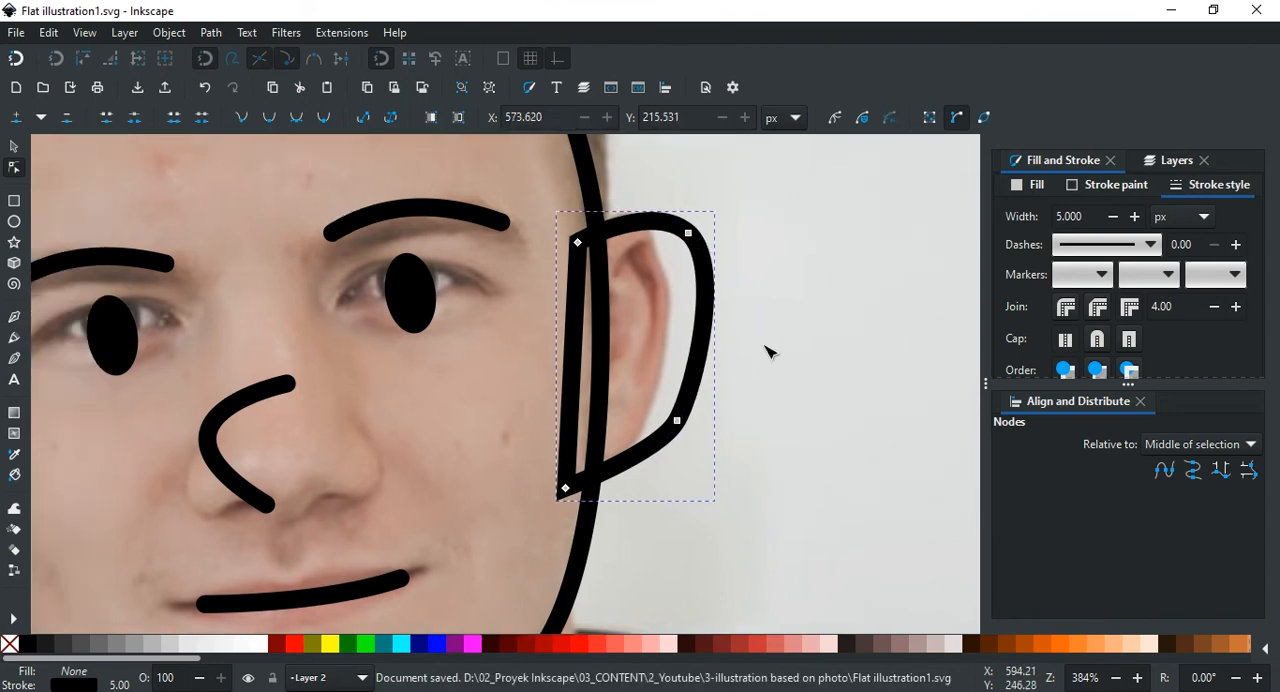
Step: Duplicate the ear, flip the copy horizontally and place it over the ear on the photo's left side
{"action": "scroll", "coordinate": [766, 350], "scroll_direction": "down", "scroll_amount": 2}
{"action": "key", "text": "s"}
{"action": "right_click", "coordinate": [749, 329]}
{"action": "left_click", "coordinate": [757, 330]}
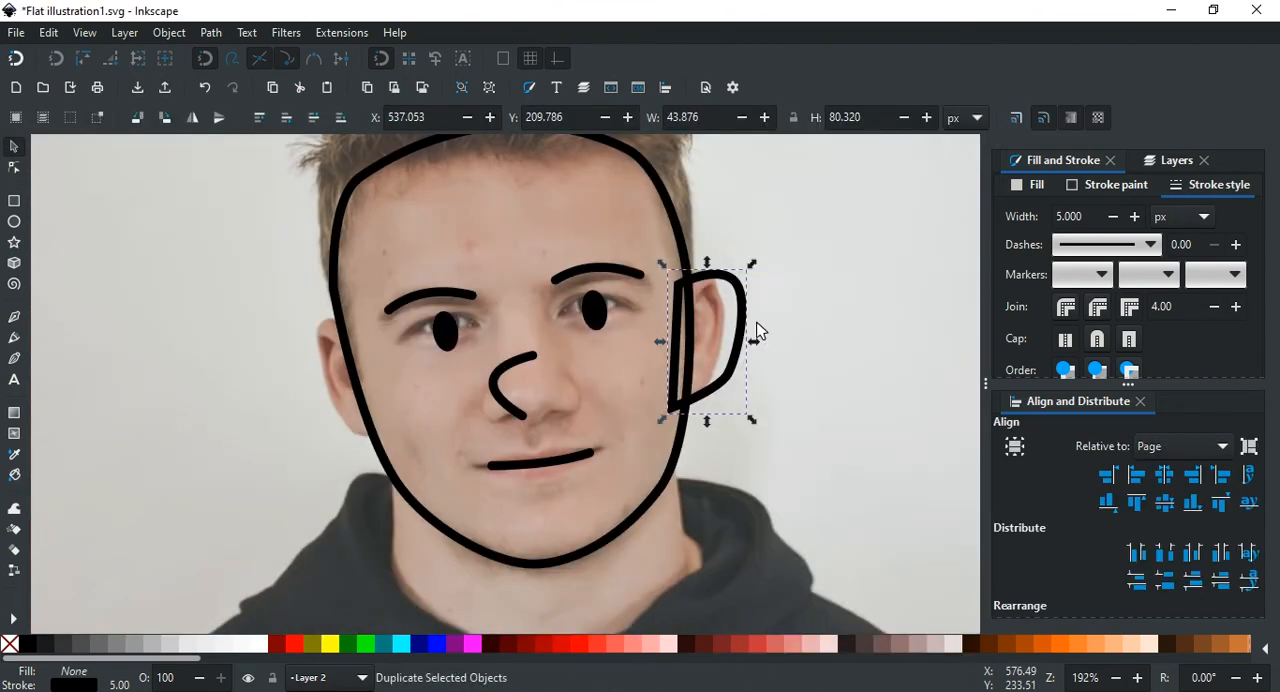
{"action": "left_click_drag", "start_coordinate": [757, 330], "coordinate": [884, 320]}
{"action": "left_click", "coordinate": [193, 117]}
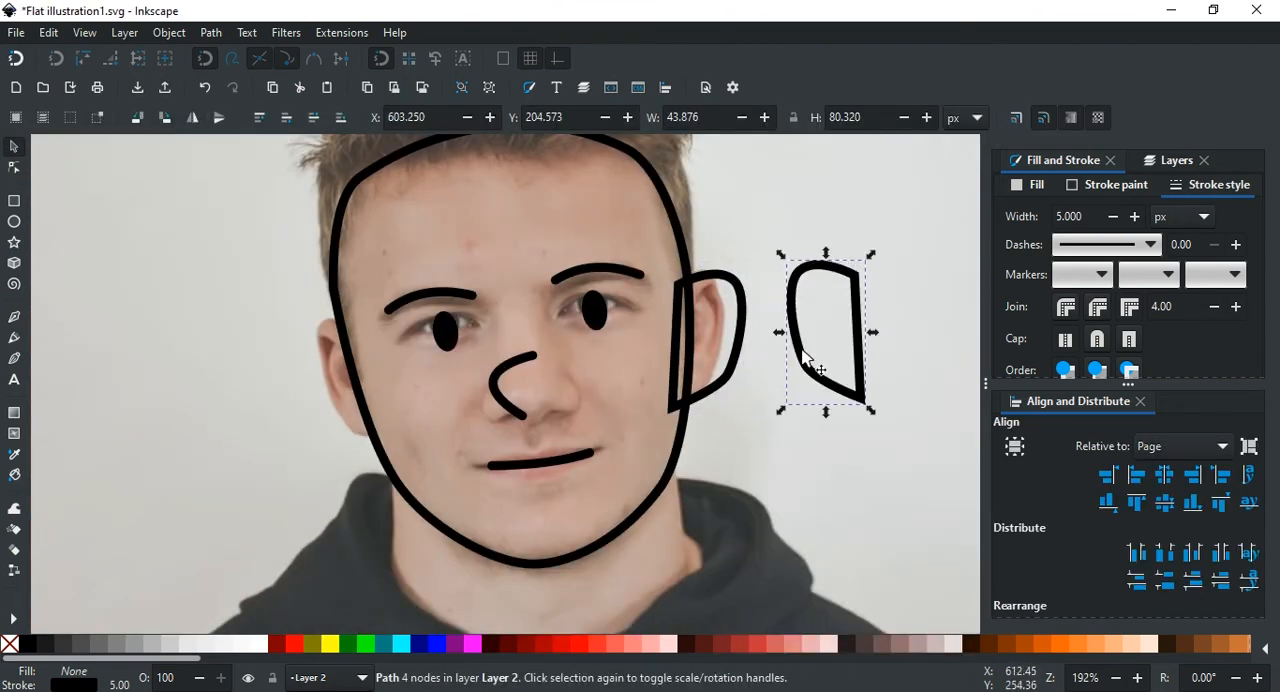
{"action": "left_click_drag", "start_coordinate": [805, 355], "coordinate": [315, 399]}
{"action": "scroll", "coordinate": [391, 455], "scroll_direction": "up", "scroll_amount": 3}
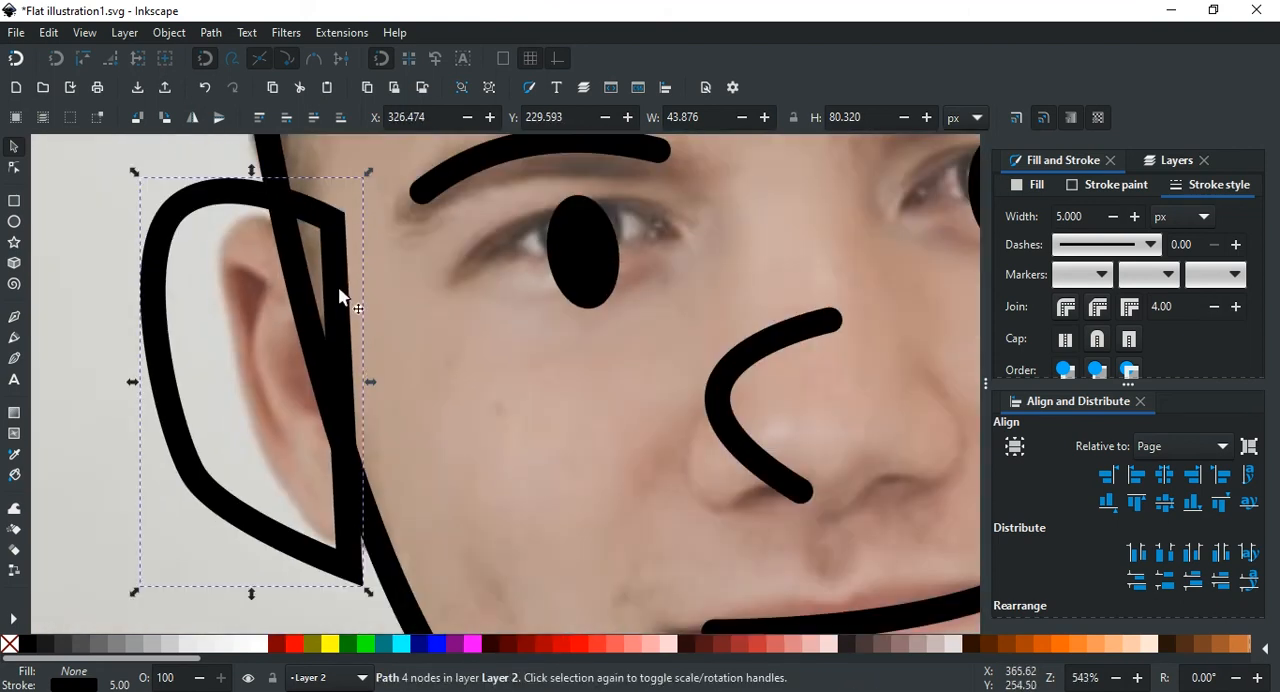
Step: Rotate the mirrored ear counterclockwise to follow the face edge, nudge it into place and deselect it
{"action": "scroll", "coordinate": [338, 258], "scroll_direction": "down", "scroll_amount": 1}
{"action": "left_click", "coordinate": [336, 251]}
{"action": "left_click_drag", "start_coordinate": [361, 195], "coordinate": [321, 174]}
{"action": "left_click_drag", "start_coordinate": [335, 282], "coordinate": [331, 293]}
{"action": "scroll", "coordinate": [331, 293], "scroll_direction": "down", "scroll_amount": 2}
{"action": "left_click", "coordinate": [840, 269]}
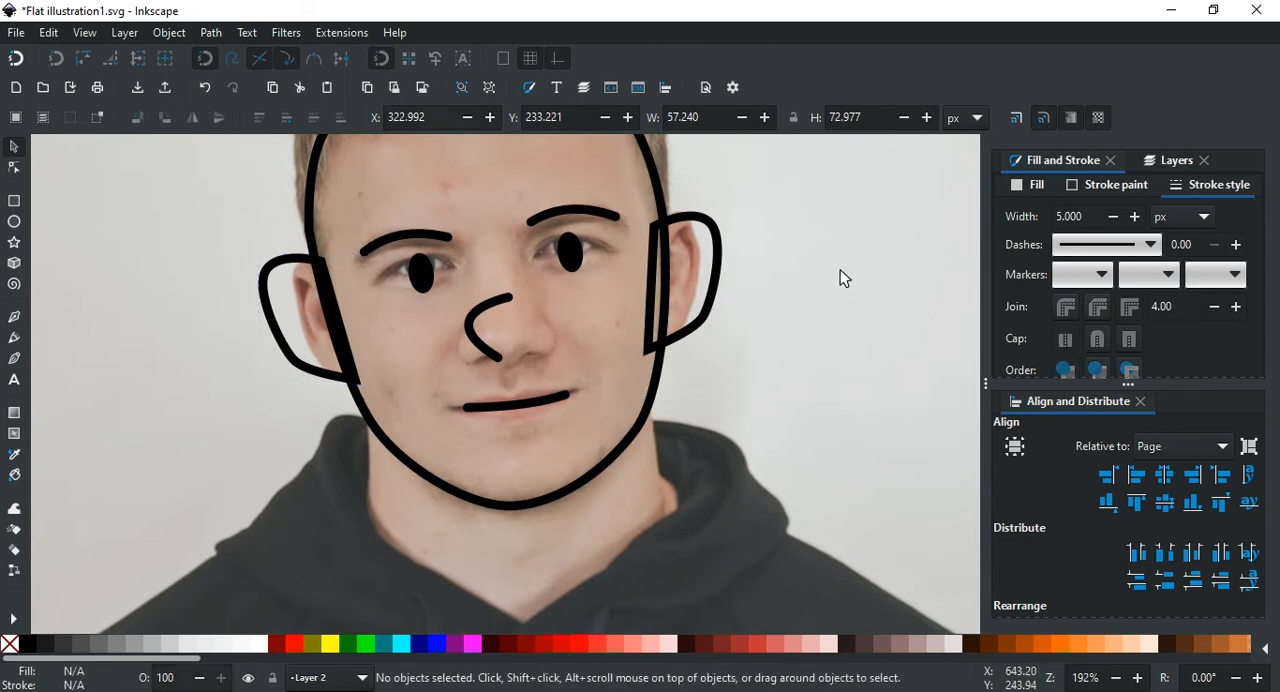
Step: Toggle Layer 1's visibility to check both ears without the photo, keeping Layer 2 as the current layer
{"action": "scroll", "coordinate": [682, 273], "scroll_direction": "down", "scroll_amount": 2}
{"action": "left_click", "coordinate": [1176, 160]}
{"action": "left_click", "coordinate": [1008, 188]}
{"action": "left_click", "coordinate": [1008, 188]}
{"action": "scroll", "coordinate": [586, 183], "scroll_direction": "up", "scroll_amount": 2}
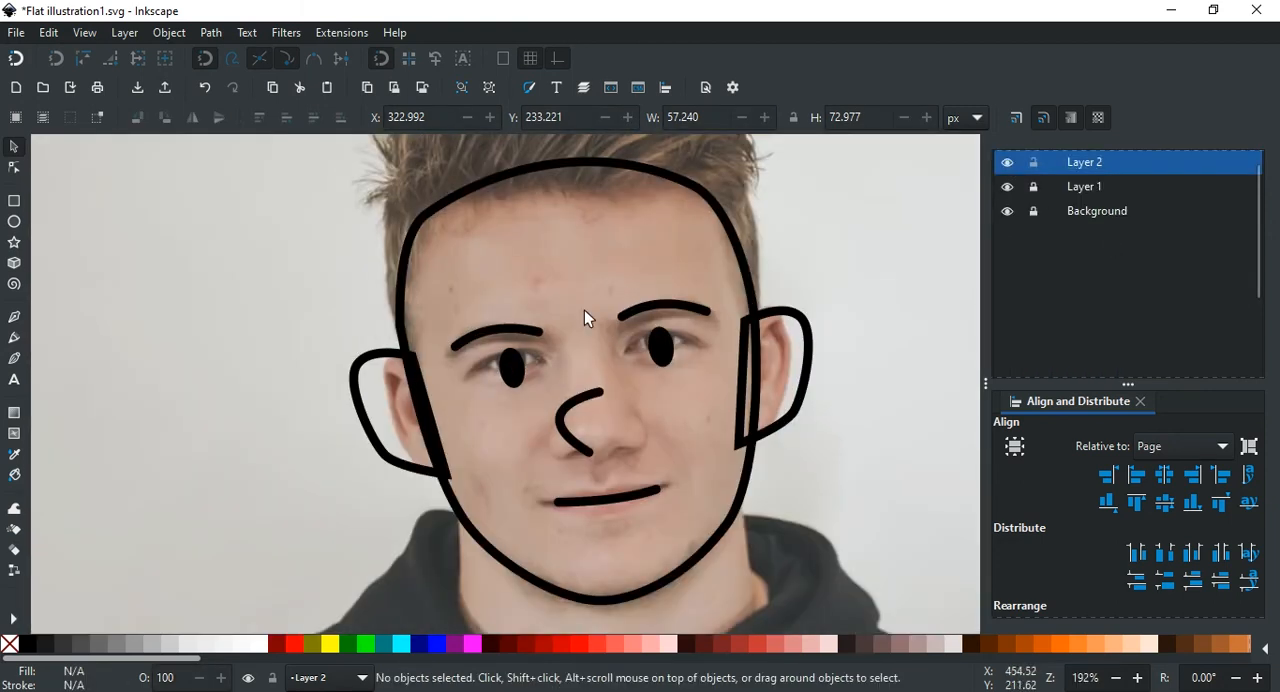
{"action": "scroll", "coordinate": [553, 284], "scroll_direction": "right", "scroll_amount": 2}
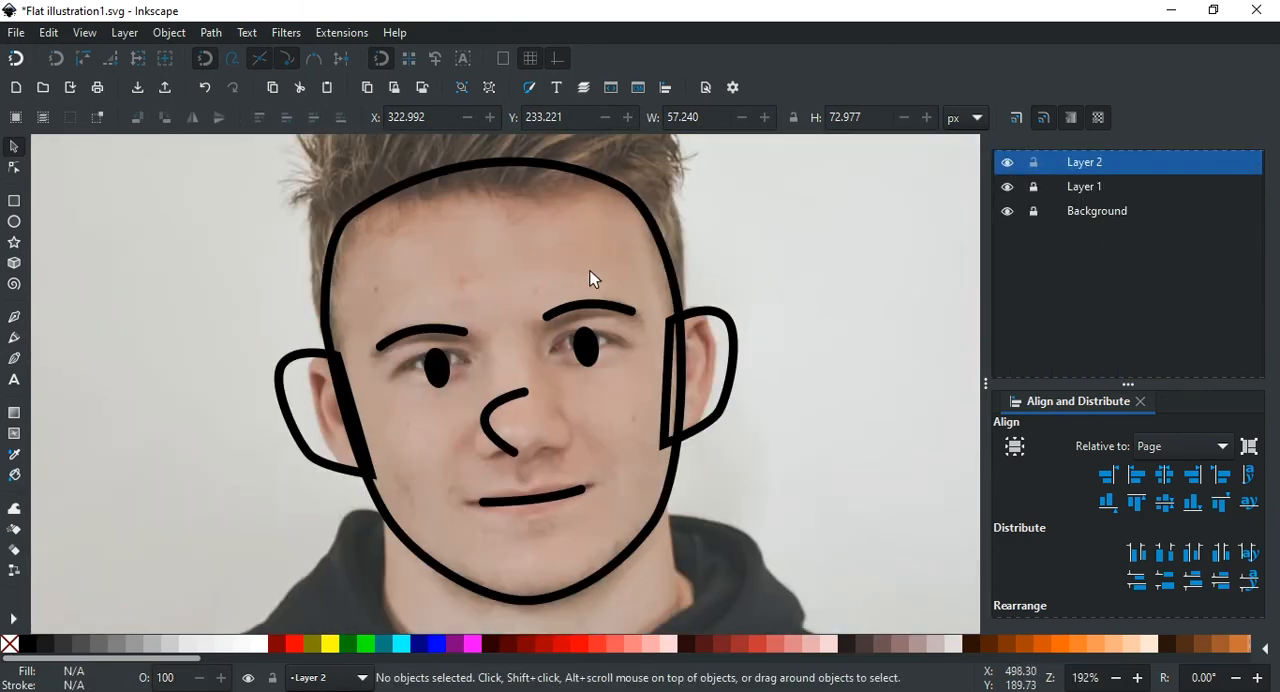
{"action": "scroll", "coordinate": [590, 270], "scroll_direction": "down", "scroll_amount": 6}
{"action": "scroll", "coordinate": [655, 413], "scroll_direction": "up", "scroll_amount": 6}
{"action": "scroll", "coordinate": [812, 250], "scroll_direction": "up", "scroll_amount": 4}
{"action": "left_click", "coordinate": [1008, 188]}
{"action": "left_click", "coordinate": [1008, 188]}
{"action": "scroll", "coordinate": [688, 357], "scroll_direction": "down", "scroll_amount": 2}
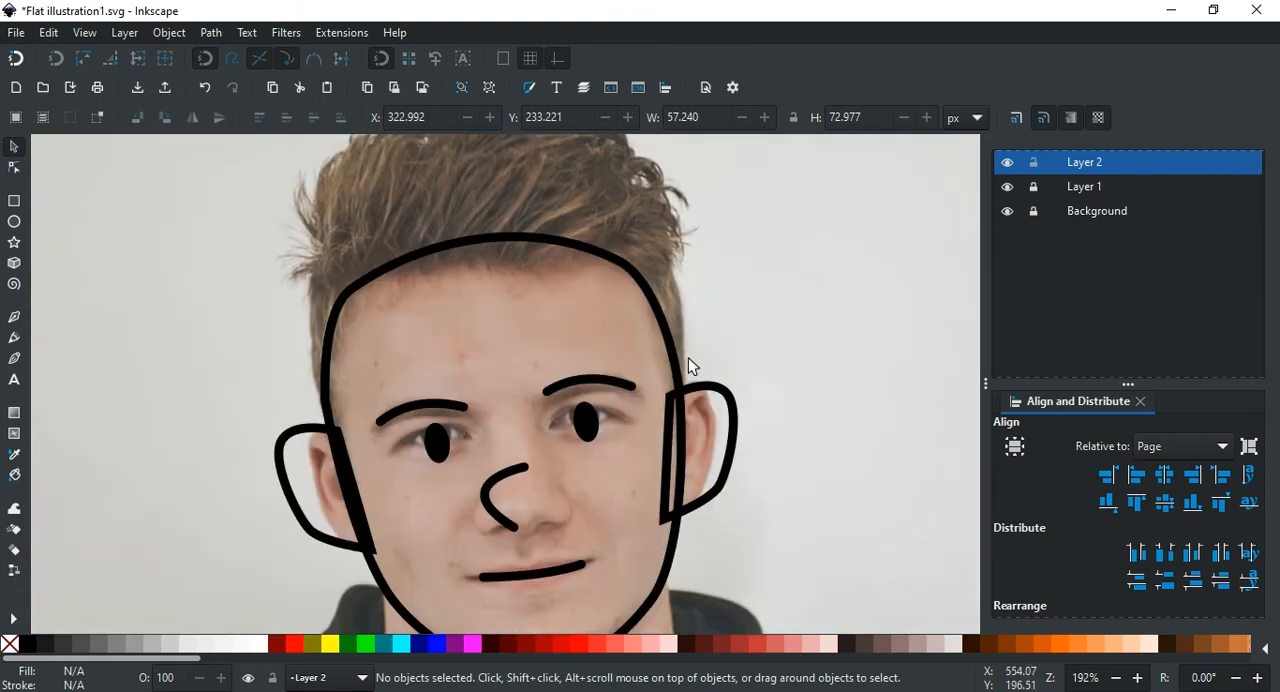
{"action": "scroll", "coordinate": [709, 360], "scroll_direction": "up", "scroll_amount": 2}
{"action": "scroll", "coordinate": [722, 352], "scroll_direction": "down", "scroll_amount": 2}
{"action": "left_click", "coordinate": [1108, 211]}
{"action": "left_click", "coordinate": [1104, 164]}
{"action": "scroll", "coordinate": [1090, 170], "scroll_direction": "up", "scroll_amount": 1}
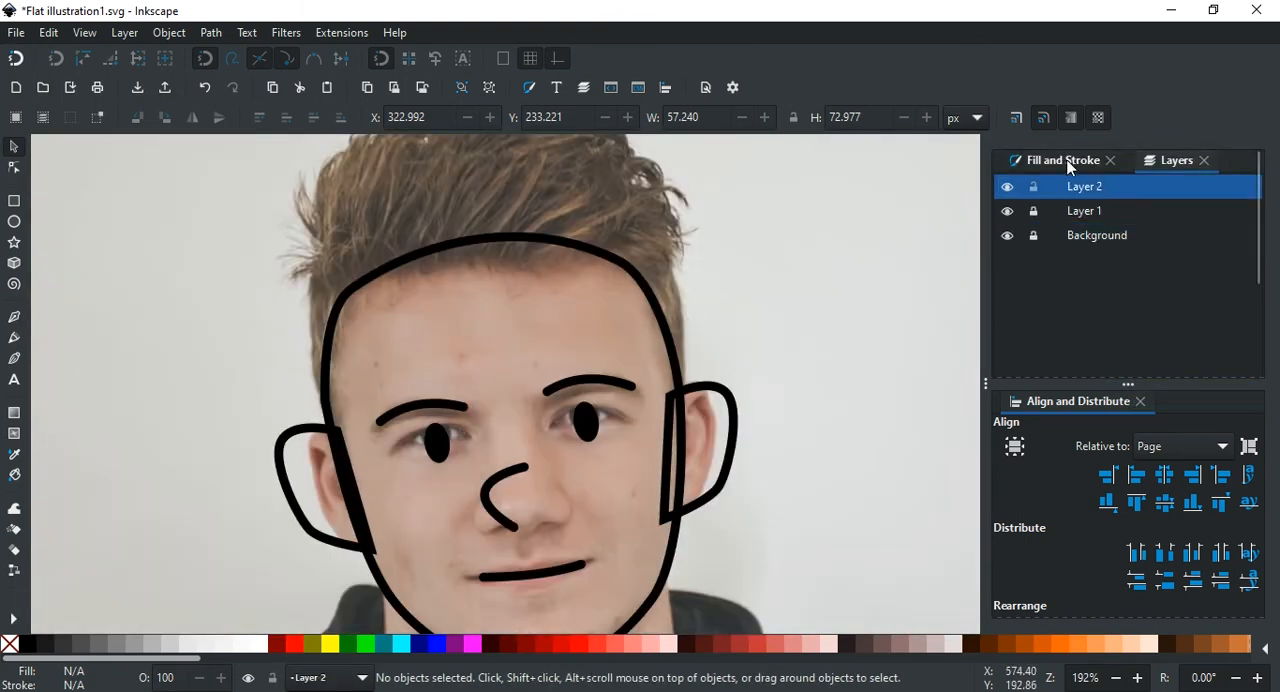
Step: Draw a closed hair shape with the Pen tool from one ear over the top of the hair to the other ear
{"action": "left_click", "coordinate": [1071, 163]}
{"action": "key", "text": "b"}
{"action": "scroll", "coordinate": [702, 301], "scroll_direction": "up", "scroll_amount": 2}
{"action": "scroll", "coordinate": [702, 301], "scroll_direction": "up", "scroll_amount": 2}
{"action": "left_click", "coordinate": [687, 407]}
{"action": "scroll", "coordinate": [688, 405], "scroll_direction": "down", "scroll_amount": 2}
{"action": "scroll", "coordinate": [690, 395], "scroll_direction": "up", "scroll_amount": 2}
{"action": "mouse_move", "coordinate": [640, 249]}
{"action": "left_mouse_down"}
{"action": "mouse_move", "coordinate": [571, 229]}
{"action": "mouse_move", "coordinate": [560, 212]}
{"action": "left_mouse_up"}
{"action": "left_click_drag", "start_coordinate": [361, 213], "coordinate": [281, 315]}
{"action": "scroll", "coordinate": [293, 320], "scroll_direction": "down", "scroll_amount": 2}
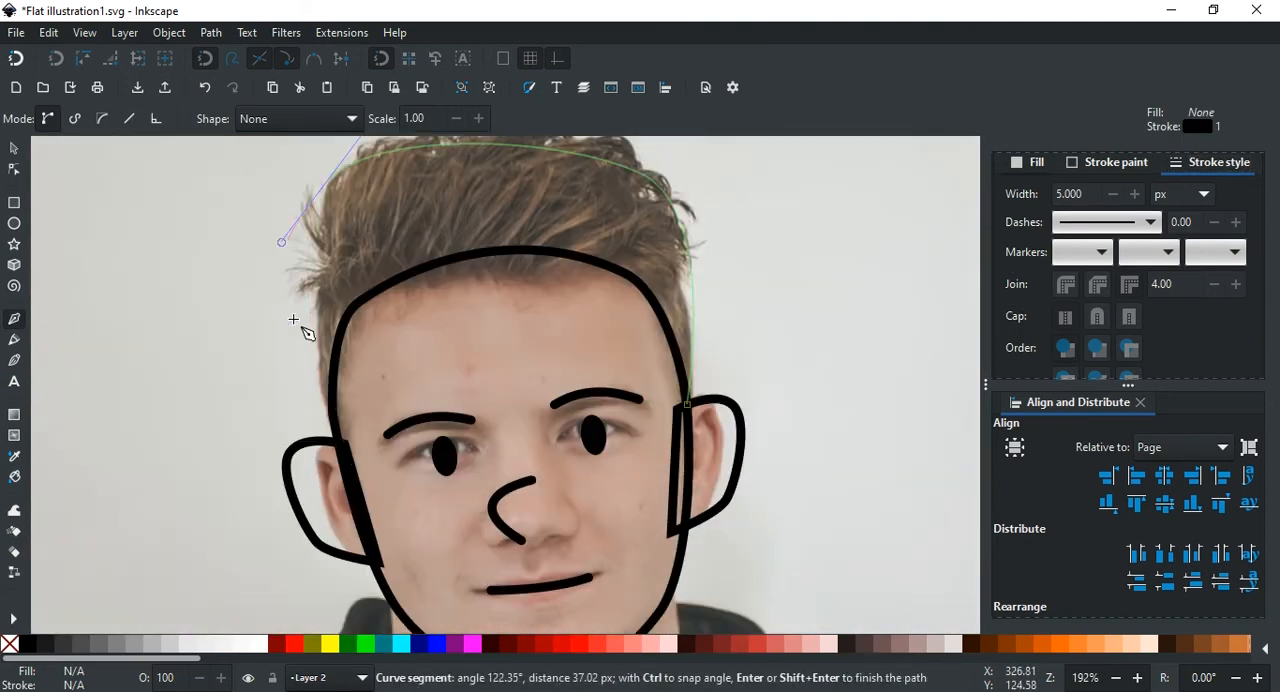
{"action": "left_click", "coordinate": [338, 449]}
{"action": "scroll", "coordinate": [688, 405], "scroll_direction": "up", "scroll_amount": 4}
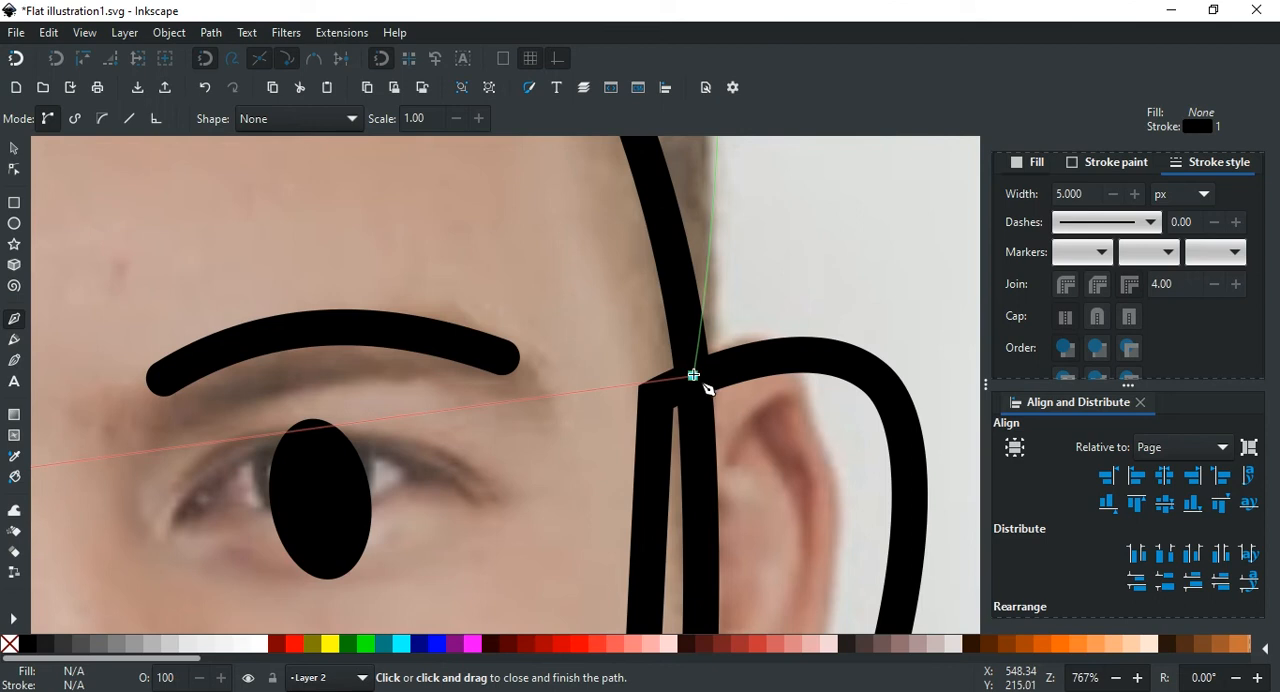
{"action": "left_click", "coordinate": [693, 375]}
{"action": "scroll", "coordinate": [894, 309], "scroll_direction": "down", "scroll_amount": 4}
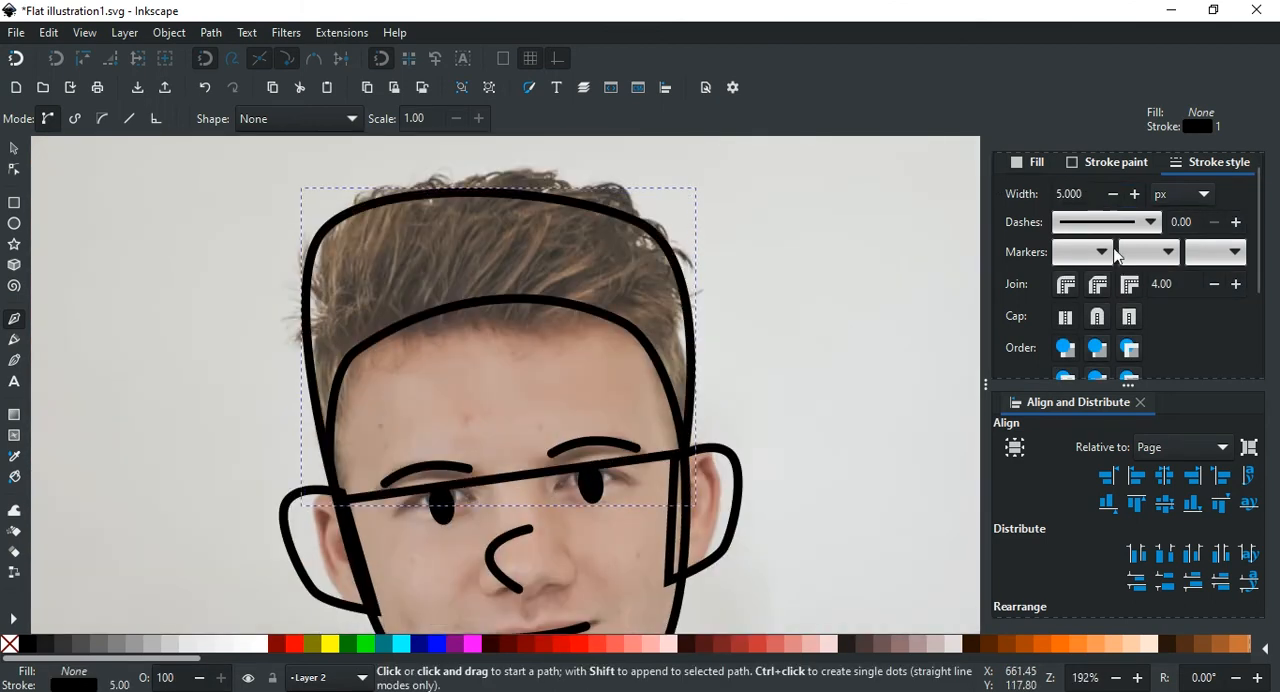
Step: Move the hair shape's upper node on the photo's left side slightly outward and down
{"action": "key", "text": "n"}
{"action": "scroll", "coordinate": [326, 234], "scroll_direction": "up", "scroll_amount": 2}
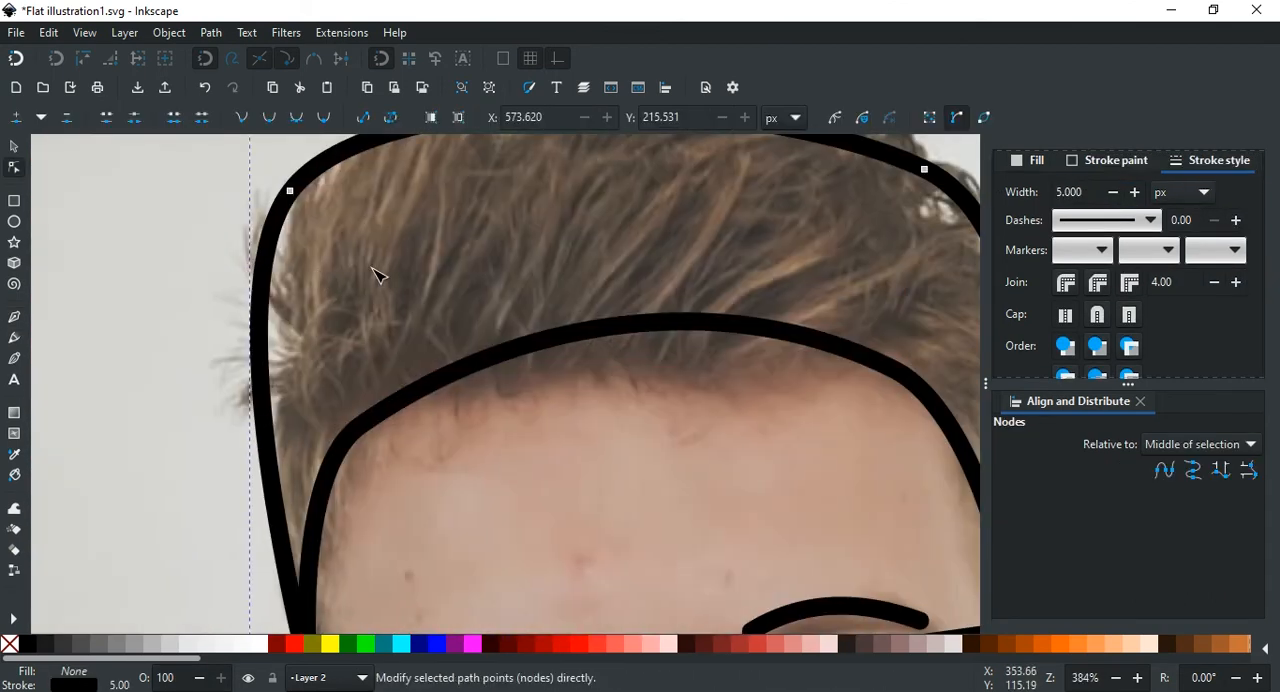
{"action": "scroll", "coordinate": [316, 237], "scroll_direction": "down", "scroll_amount": 4}
{"action": "left_click_drag", "start_coordinate": [317, 234], "coordinate": [313, 245]}
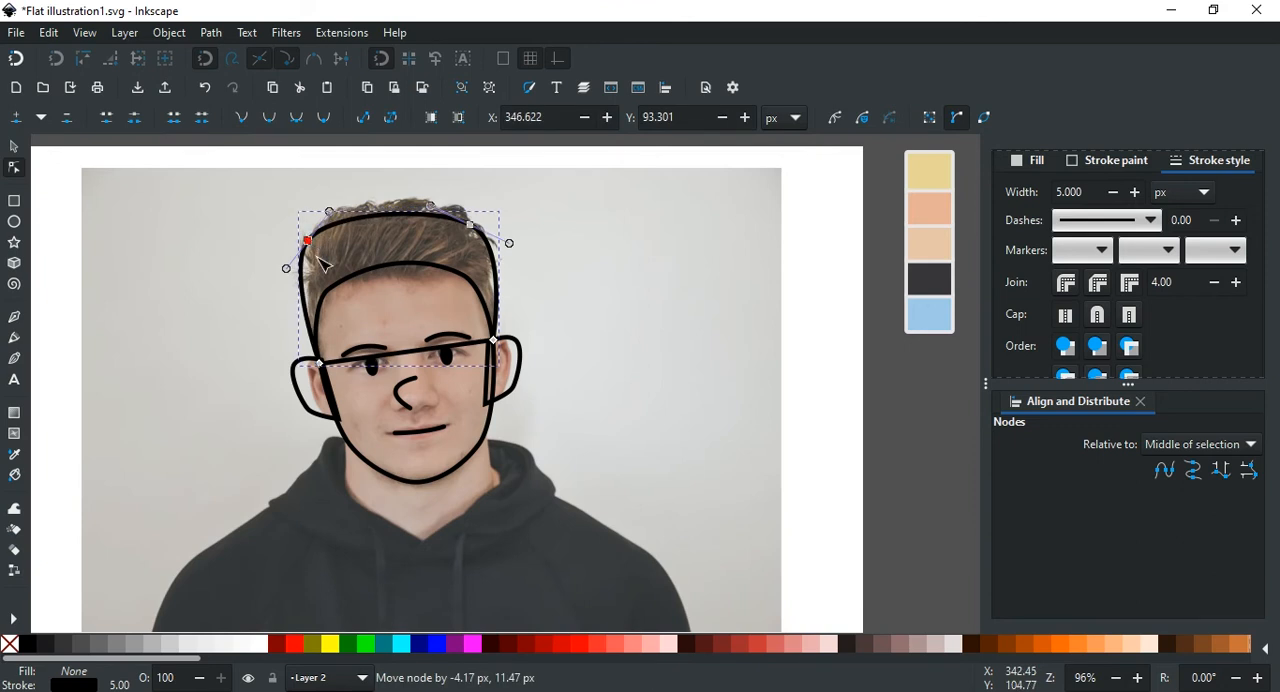
{"action": "scroll", "coordinate": [322, 262], "scroll_direction": "up", "scroll_amount": 1}
Step: Bend the hair shape's straight lower edge up into a hairline, adding a node near the photo's right temple and adjusting its handles
{"action": "left_click_drag", "start_coordinate": [500, 377], "coordinate": [447, 287]}
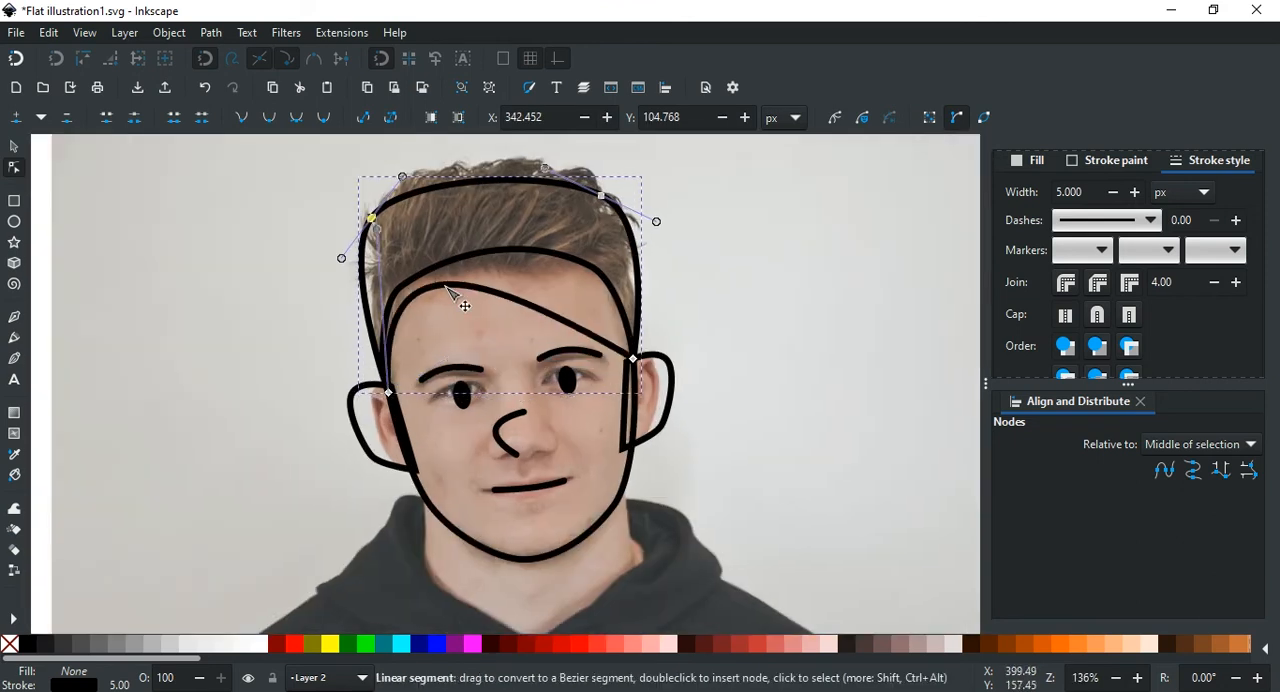
{"action": "double_click", "coordinate": [570, 322]}
{"action": "left_click_drag", "start_coordinate": [570, 322], "coordinate": [585, 291]}
{"action": "left_click_drag", "start_coordinate": [508, 268], "coordinate": [506, 248]}
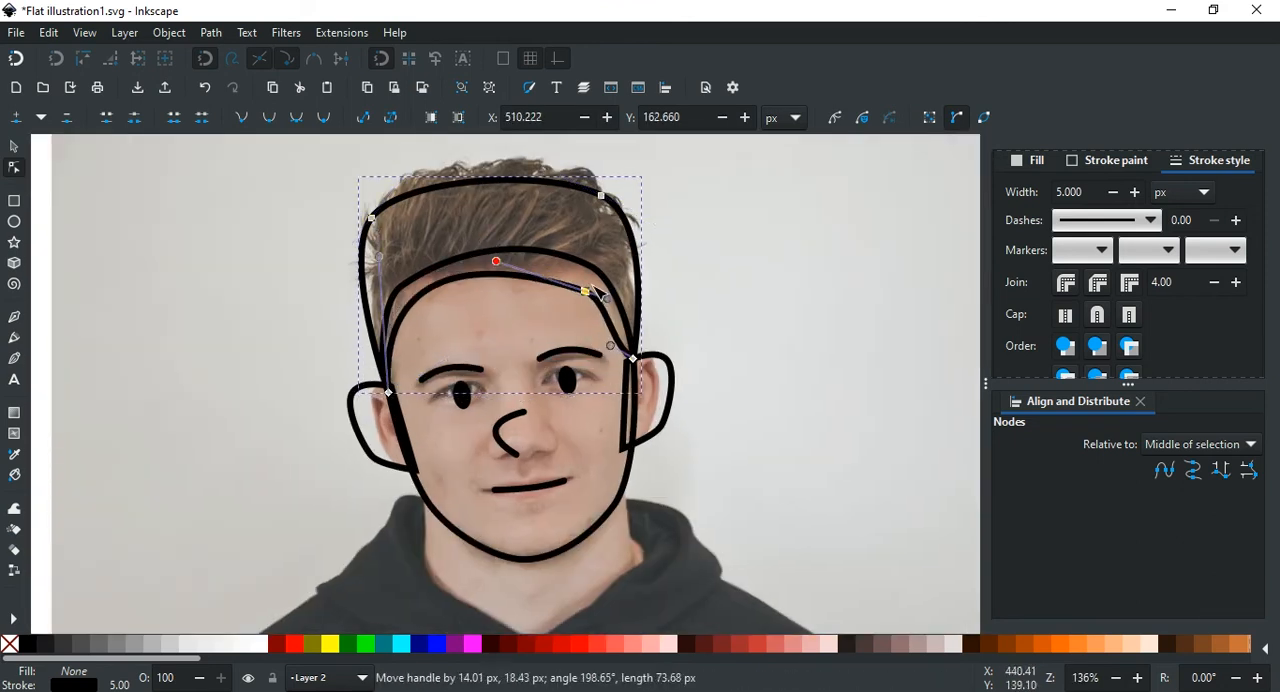
{"action": "left_click_drag", "start_coordinate": [588, 293], "coordinate": [598, 275]}
{"action": "left_click_drag", "start_coordinate": [497, 257], "coordinate": [457, 264]}
Step: Remove the hair shape's fill and refine the hairline node and handle near the photo's right temple
{"action": "left_click", "coordinate": [13, 148]}
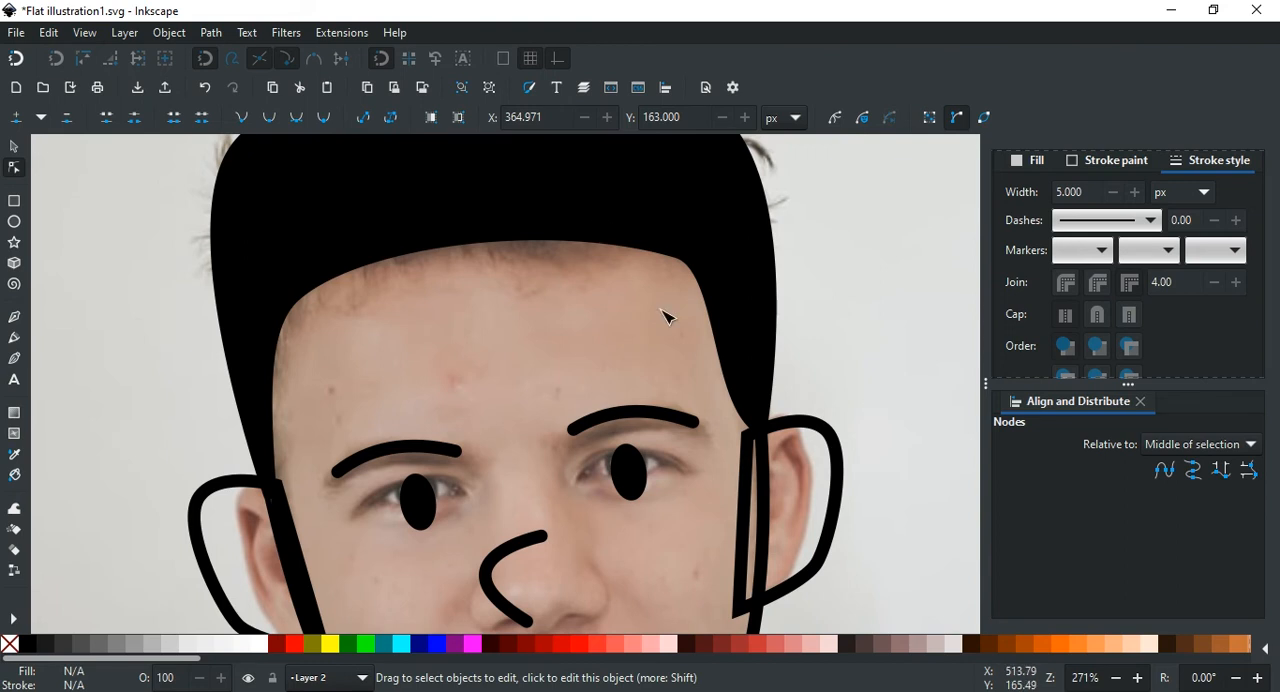
{"action": "scroll", "coordinate": [655, 306], "scroll_direction": "up", "scroll_amount": 2}
{"action": "left_click", "coordinate": [587, 272]}
{"action": "left_click", "coordinate": [10, 644]}
{"action": "left_click", "coordinate": [677, 327]}
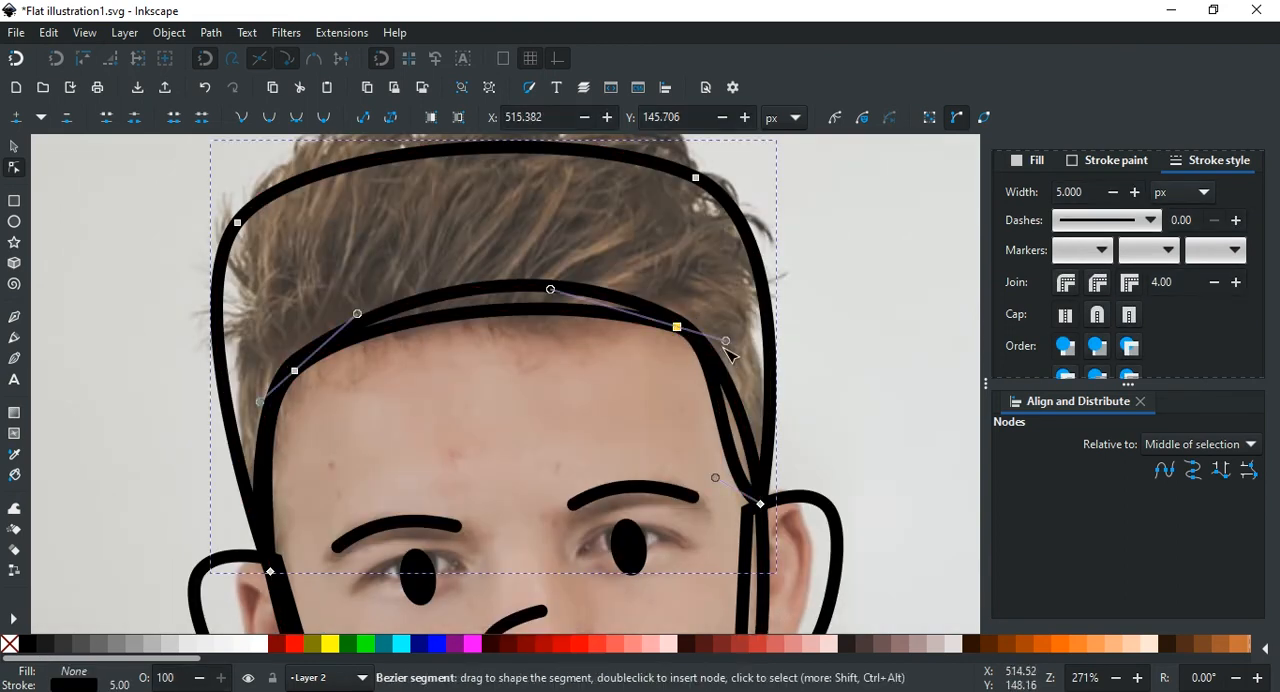
{"action": "left_click_drag", "start_coordinate": [726, 342], "coordinate": [746, 352]}
{"action": "mouse_move", "coordinate": [677, 327]}
{"action": "left_mouse_down"}
{"action": "mouse_move", "coordinate": [694, 294]}
{"action": "mouse_move", "coordinate": [680, 328]}
{"action": "left_mouse_up"}
{"action": "left_click", "coordinate": [674, 318]}
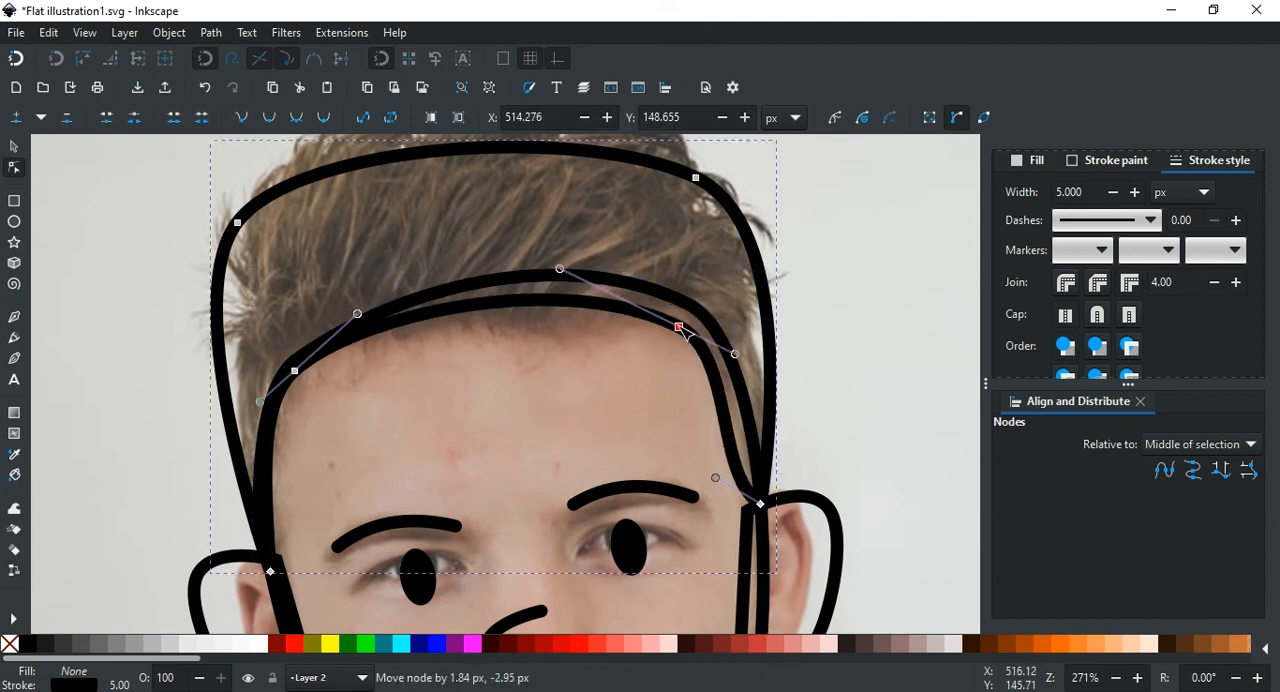
Step: Adjust the handle of the hair shape's node above the ear on the photo's left side
{"action": "scroll", "coordinate": [648, 380], "scroll_direction": "left", "scroll_amount": 4}
{"action": "scroll", "coordinate": [443, 384], "scroll_direction": "down", "scroll_amount": 1}
{"action": "left_click", "coordinate": [421, 534]}
{"action": "left_click_drag", "start_coordinate": [414, 438], "coordinate": [427, 439]}
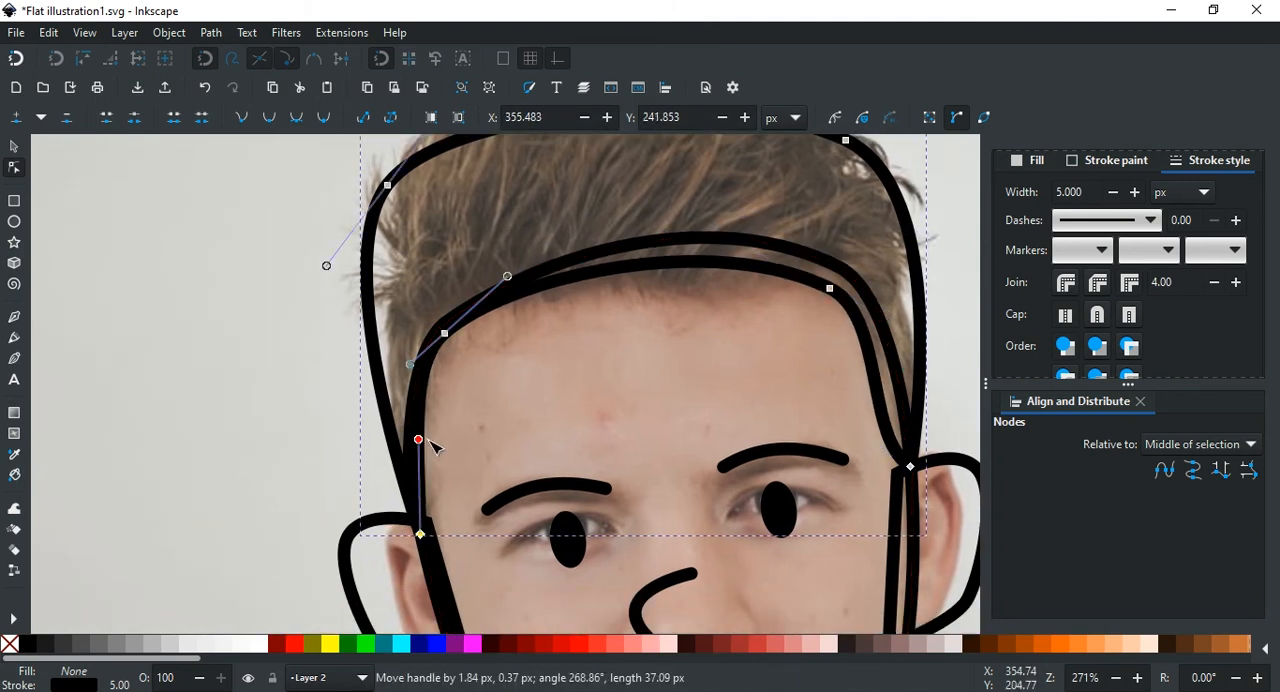
Step: Fill the hair shape with black
{"action": "scroll", "coordinate": [449, 434], "scroll_direction": "right", "scroll_amount": 4}
{"action": "scroll", "coordinate": [470, 445], "scroll_direction": "up", "scroll_amount": 2}
{"action": "left_click", "coordinate": [27, 644]}
{"action": "scroll", "coordinate": [541, 397], "scroll_direction": "down", "scroll_amount": 2}
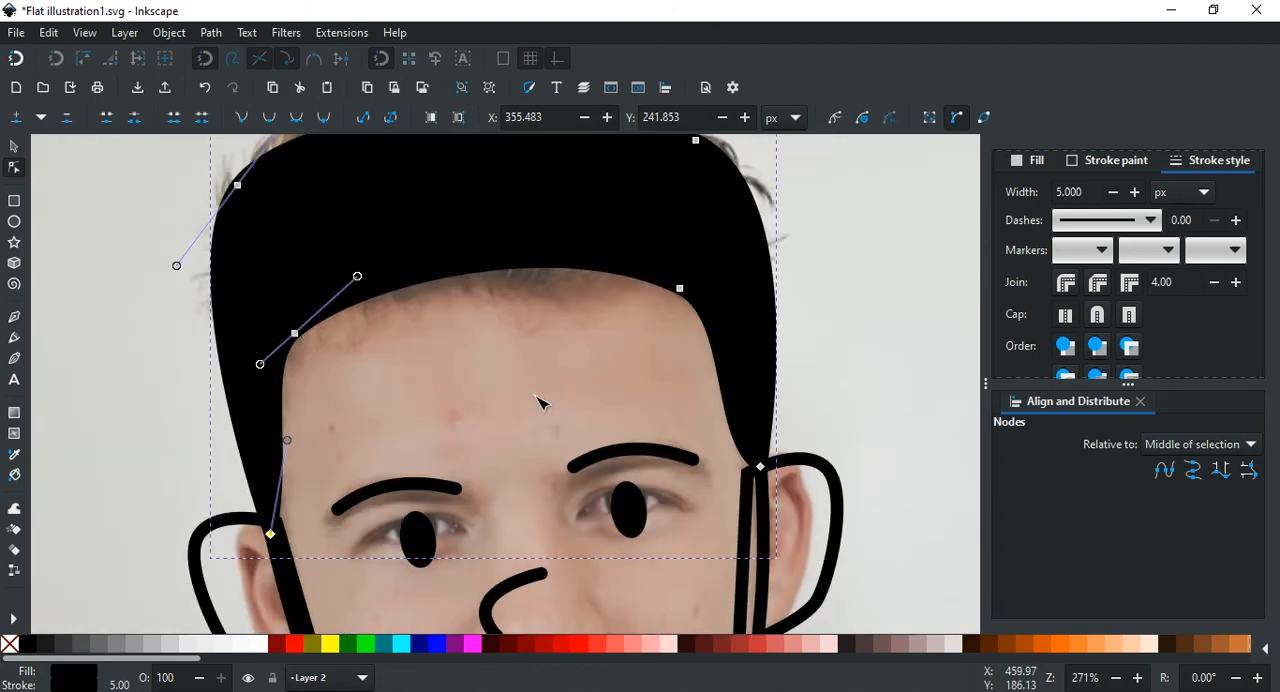
Step: Hide Layer 1 to inspect the filled hair without the photo, deselect the hair, and show the layer again
{"action": "scroll", "coordinate": [541, 397], "scroll_direction": "down", "scroll_amount": 2}
{"action": "scroll", "coordinate": [694, 370], "scroll_direction": "right", "scroll_amount": 2}
{"action": "scroll", "coordinate": [1165, 162], "scroll_direction": "up", "scroll_amount": 1}
{"action": "left_click", "coordinate": [1165, 162]}
{"action": "left_click", "coordinate": [1008, 186]}
{"action": "scroll", "coordinate": [660, 372], "scroll_direction": "down", "scroll_amount": 2}
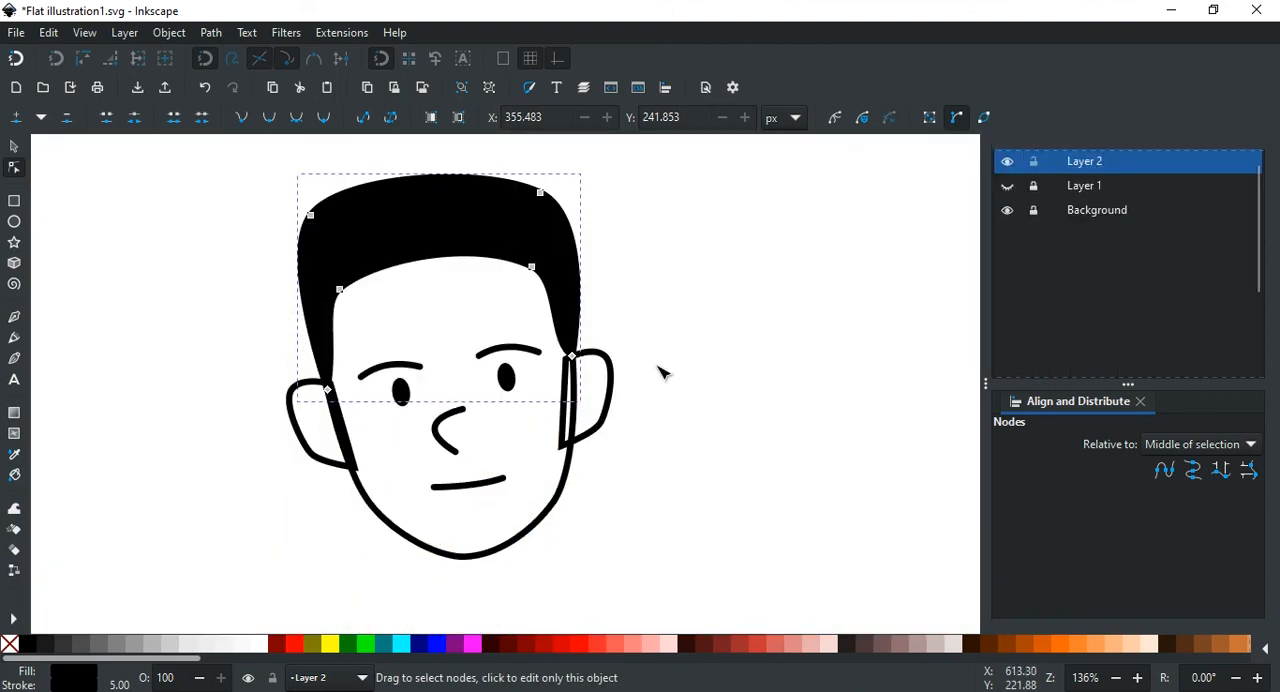
{"action": "left_click", "coordinate": [660, 372]}
{"action": "scroll", "coordinate": [660, 372], "scroll_direction": "down", "scroll_amount": 4}
{"action": "scroll", "coordinate": [617, 445], "scroll_direction": "up", "scroll_amount": 3}
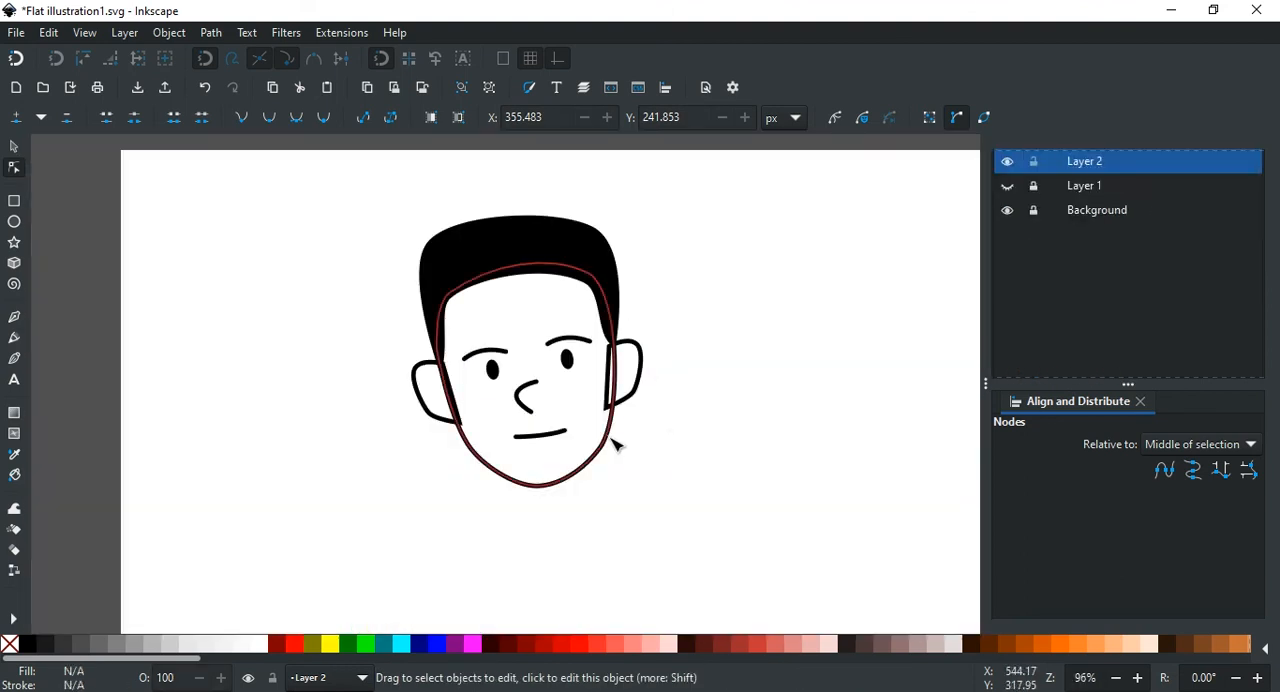
{"action": "left_click", "coordinate": [1008, 186]}
Step: Shorten both eyebrow strokes and show Layer 1 for comparison with the photo
{"action": "scroll", "coordinate": [600, 376], "scroll_direction": "up", "scroll_amount": 2}
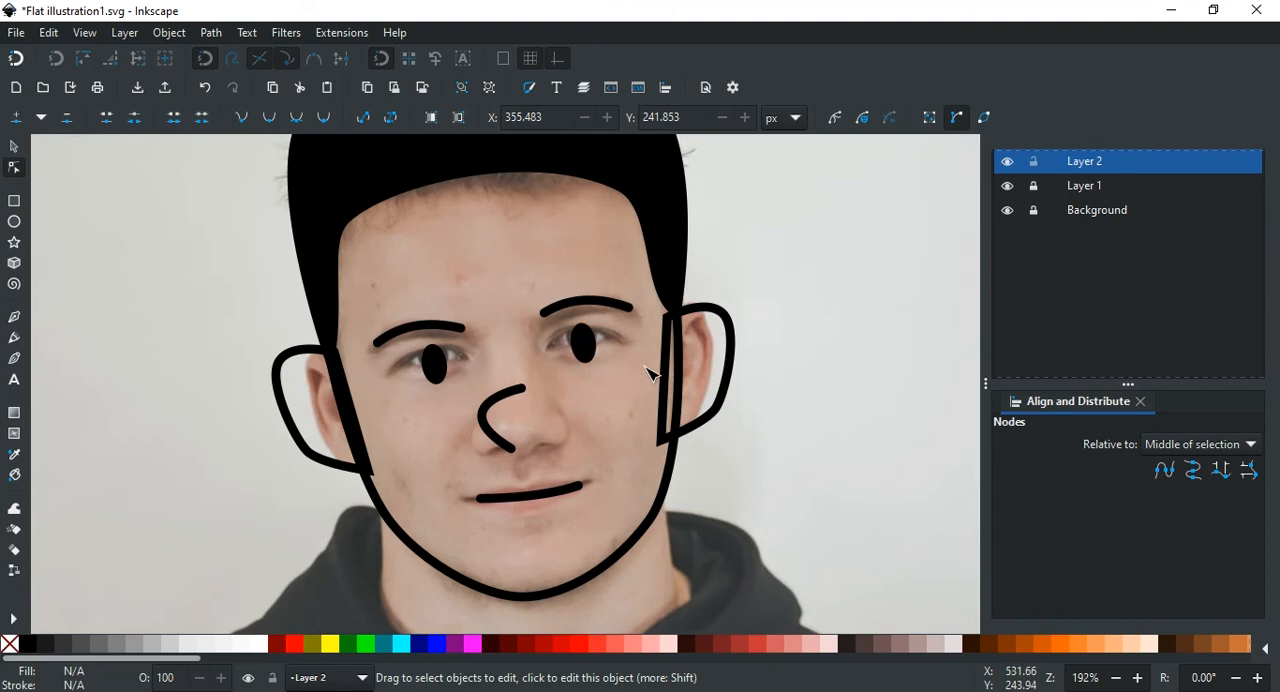
{"action": "scroll", "coordinate": [650, 374], "scroll_direction": "up", "scroll_amount": 2}
{"action": "scroll", "coordinate": [757, 459], "scroll_direction": "down", "scroll_amount": 2}
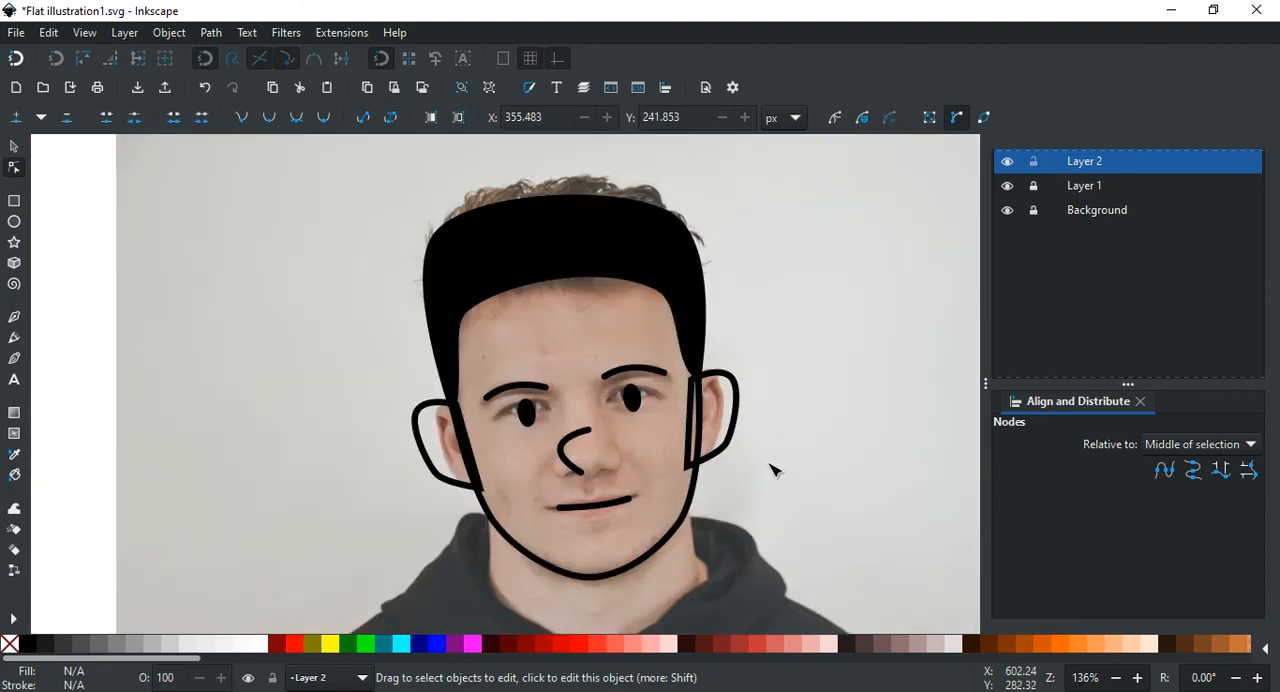
{"action": "scroll", "coordinate": [648, 390], "scroll_direction": "up", "scroll_amount": 4}
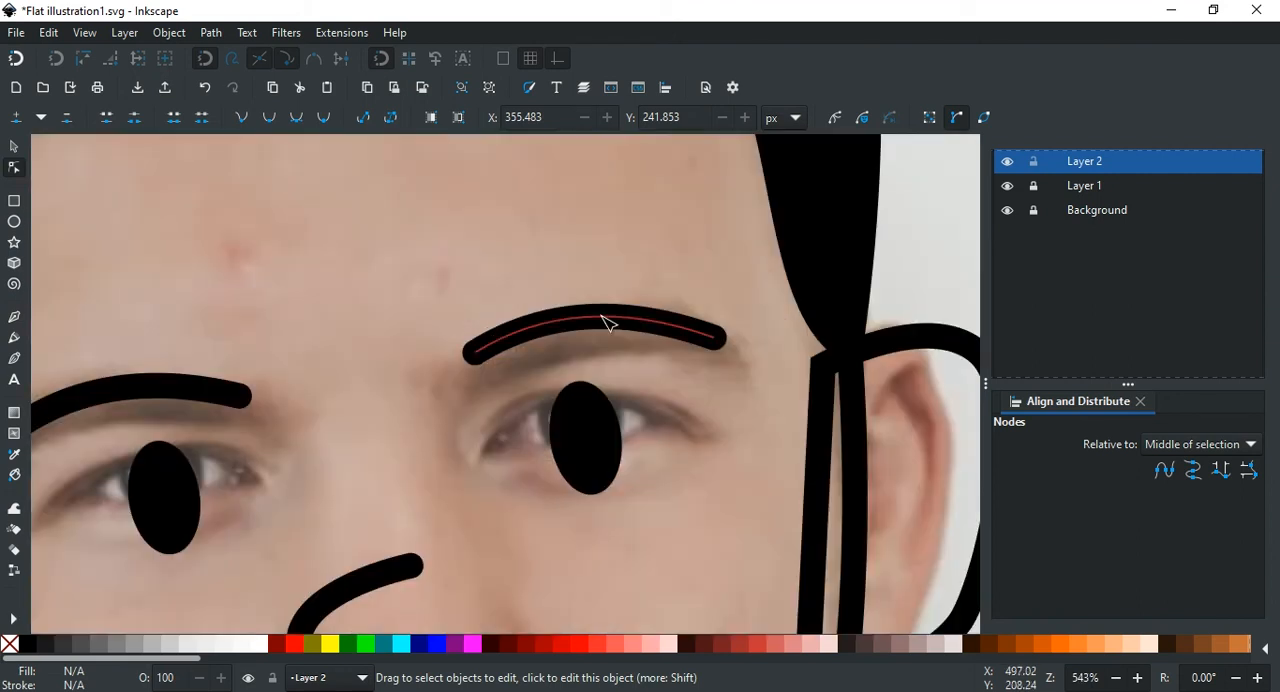
{"action": "left_click", "coordinate": [477, 368]}
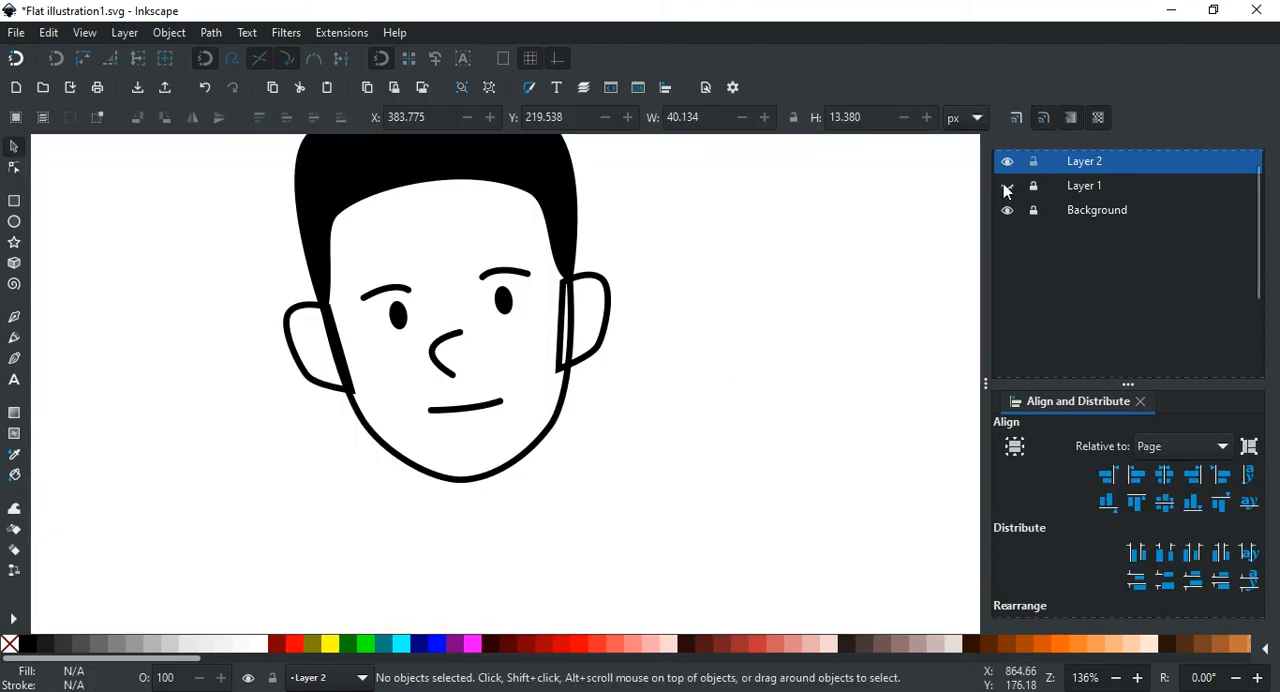
{"action": "left_click", "coordinate": [1007, 187]}
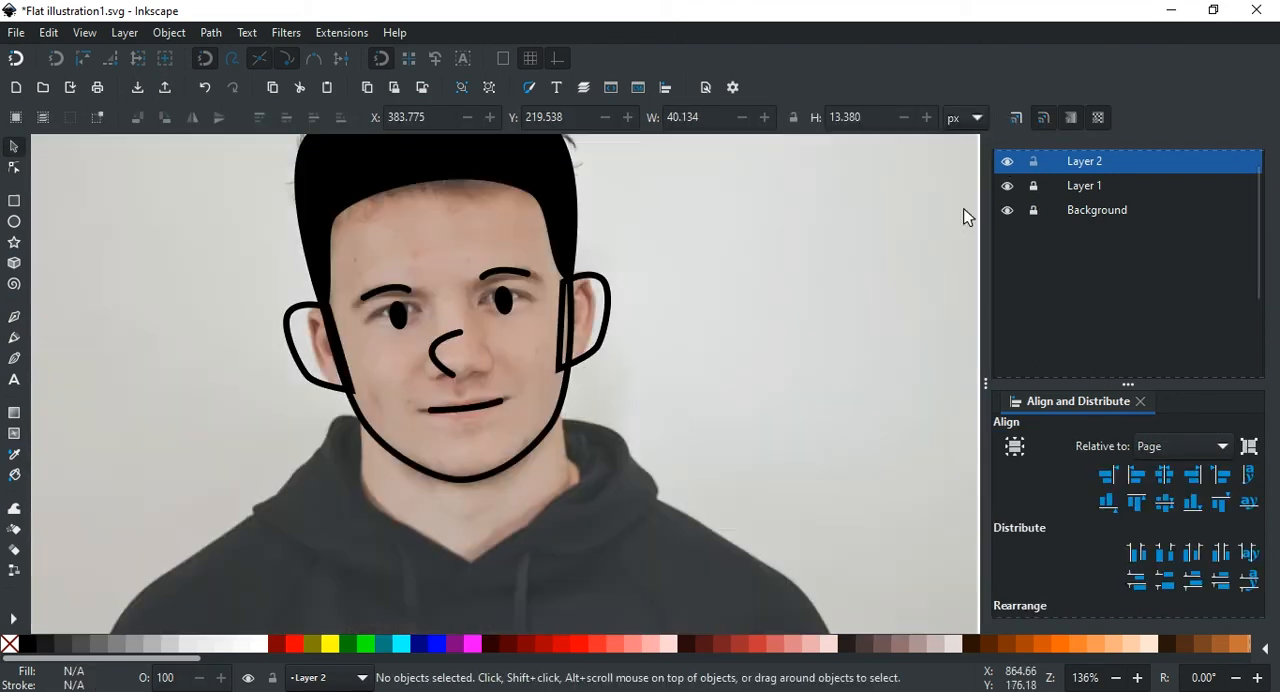
Step: Fill the face outline with white and lower it behind the eyes, eyebrows, nose and mouth
{"action": "scroll", "coordinate": [498, 296], "scroll_direction": "up", "scroll_amount": 1}
{"action": "left_click", "coordinate": [490, 537]}
{"action": "left_click", "coordinate": [259, 645]}
{"action": "left_click", "coordinate": [313, 118]}
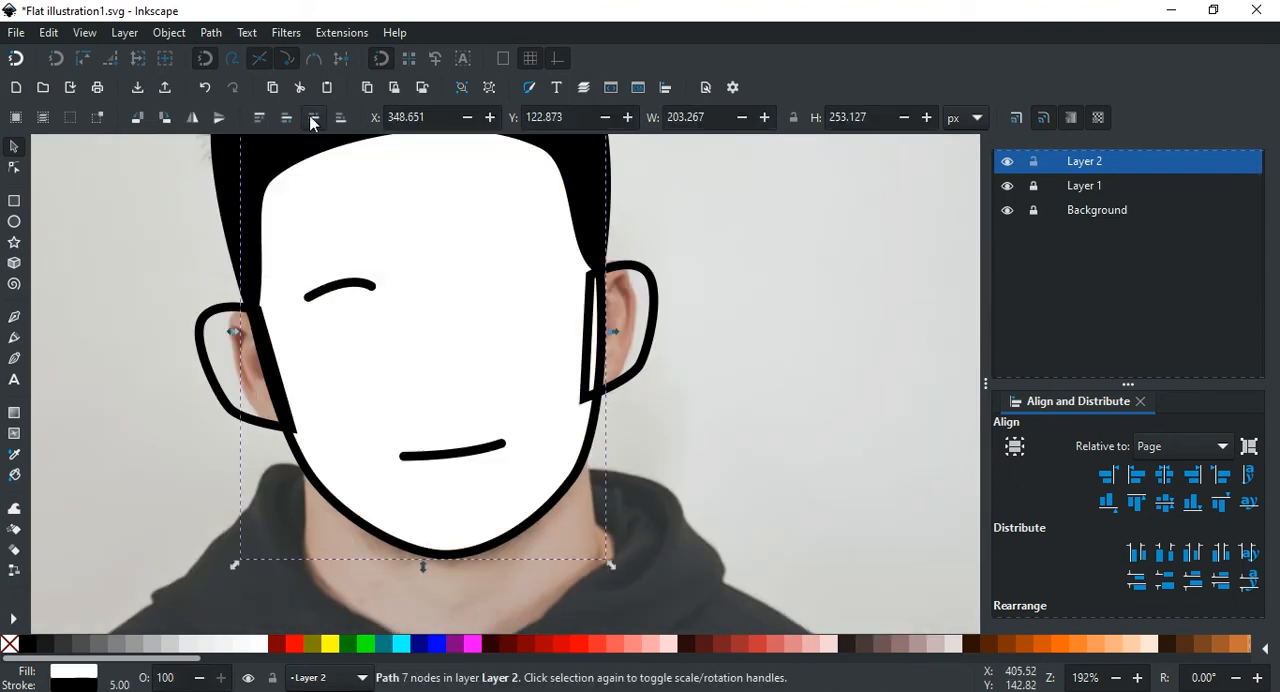
{"action": "scroll", "coordinate": [480, 322], "scroll_direction": "down", "scroll_amount": 2}
{"action": "scroll", "coordinate": [514, 332], "scroll_direction": "up", "scroll_amount": 1}
{"action": "scroll", "coordinate": [538, 262], "scroll_direction": "down", "scroll_amount": 2}
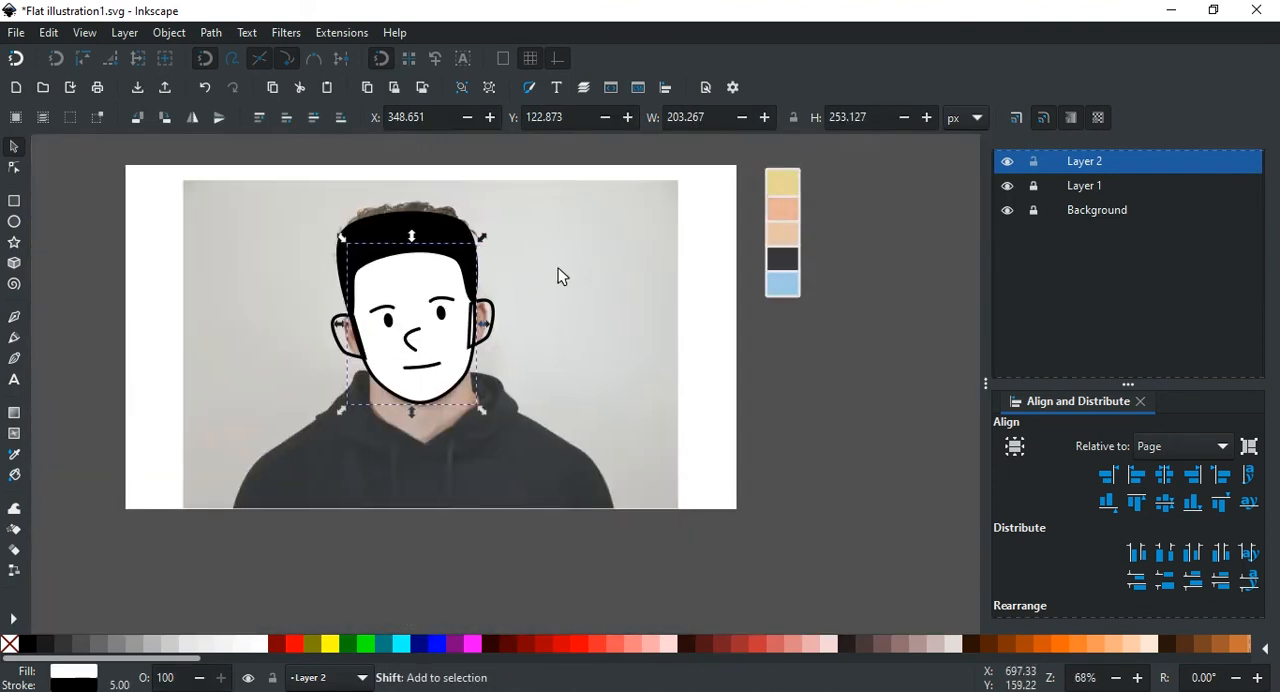
Step: Change the face fill to the skin tone sampled with the colour picker from the palette beside the page
{"action": "scroll", "coordinate": [582, 268], "scroll_direction": "up", "scroll_amount": 2}
{"action": "scroll", "coordinate": [1060, 168], "scroll_direction": "up", "scroll_amount": 1}
{"action": "left_click", "coordinate": [1058, 166]}
{"action": "scroll", "coordinate": [1227, 277], "scroll_direction": "down", "scroll_amount": 3}
{"action": "scroll", "coordinate": [1200, 264], "scroll_direction": "up", "scroll_amount": 3}
{"action": "left_click", "coordinate": [1034, 186]}
{"action": "scroll", "coordinate": [1060, 240], "scroll_direction": "down", "scroll_amount": 3}
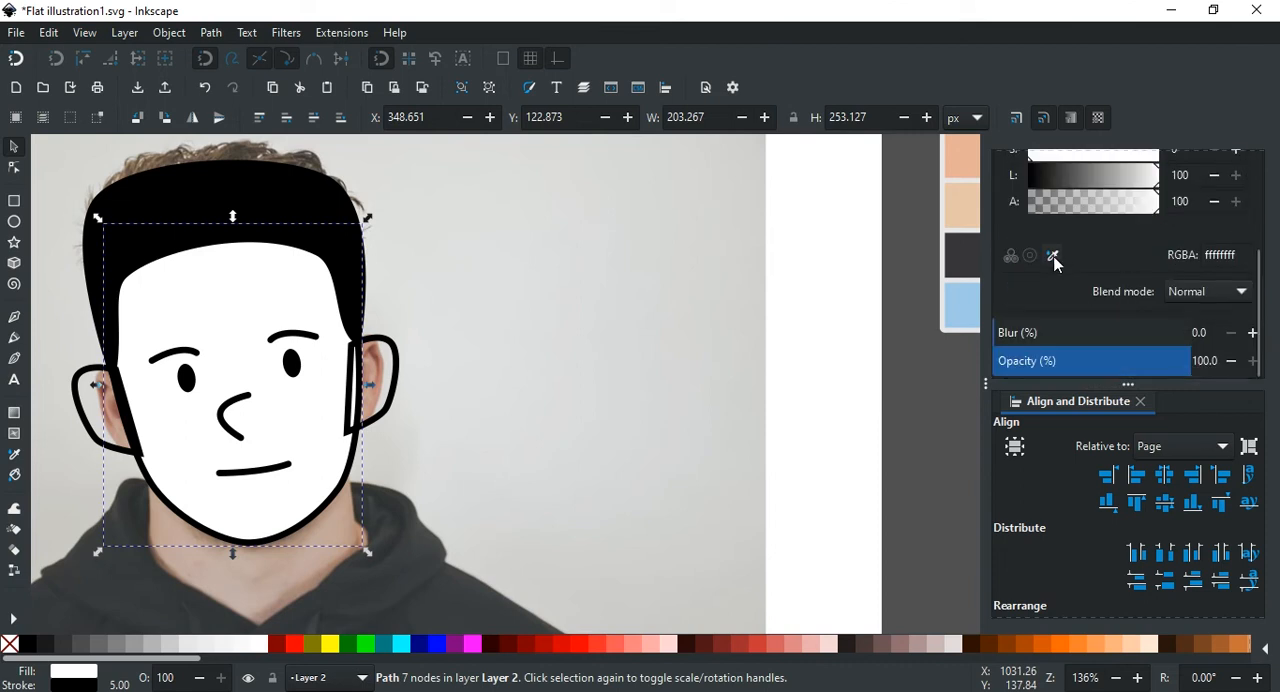
{"action": "left_click", "coordinate": [1053, 257]}
{"action": "scroll", "coordinate": [615, 341], "scroll_direction": "down", "scroll_amount": 2}
{"action": "scroll", "coordinate": [836, 271], "scroll_direction": "up", "scroll_amount": 2}
{"action": "scroll", "coordinate": [838, 275], "scroll_direction": "down", "scroll_amount": 2}
{"action": "scroll", "coordinate": [764, 275], "scroll_direction": "up", "scroll_amount": 2}
{"action": "left_click", "coordinate": [834, 281]}
{"action": "scroll", "coordinate": [826, 285], "scroll_direction": "down", "scroll_amount": 2}
{"action": "scroll", "coordinate": [590, 430], "scroll_direction": "up", "scroll_amount": 2}
{"action": "scroll", "coordinate": [484, 394], "scroll_direction": "down", "scroll_amount": 1}
{"action": "scroll", "coordinate": [300, 386], "scroll_direction": "up", "scroll_amount": 2}
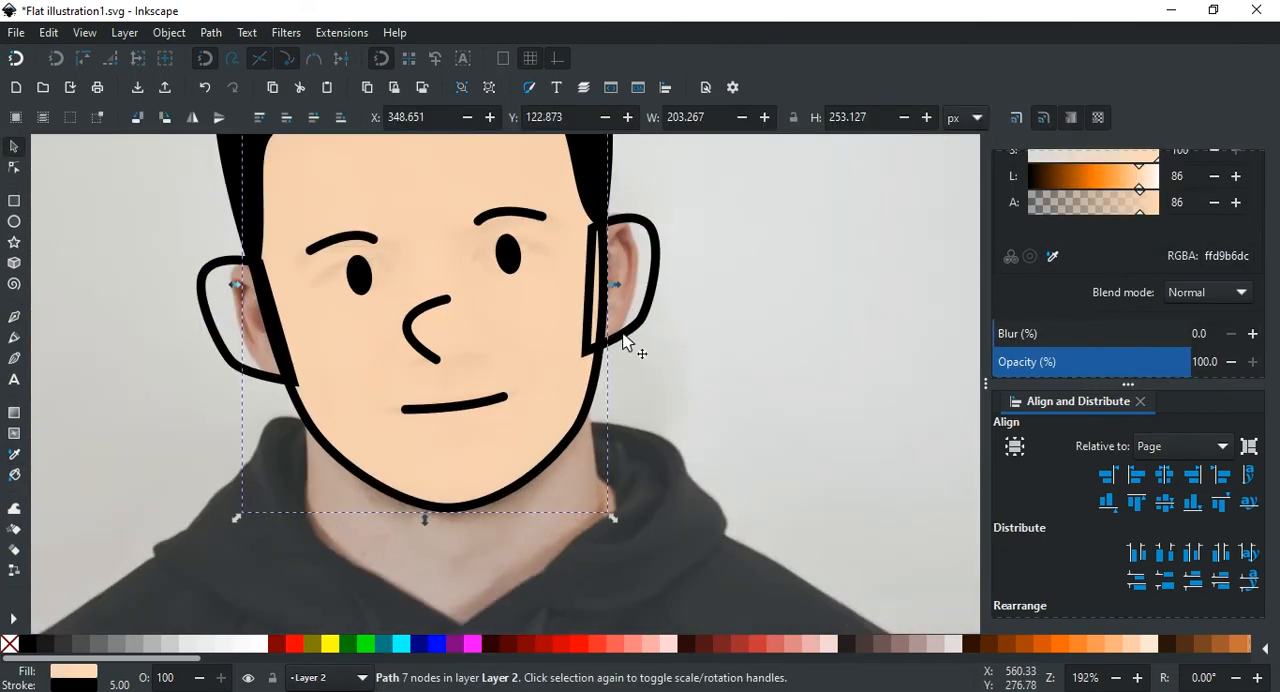
Step: Select both ear shapes and lower them behind the face
{"action": "left_click", "coordinate": [624, 334]}
{"action": "left_click", "coordinate": [253, 390], "text": "shift"}
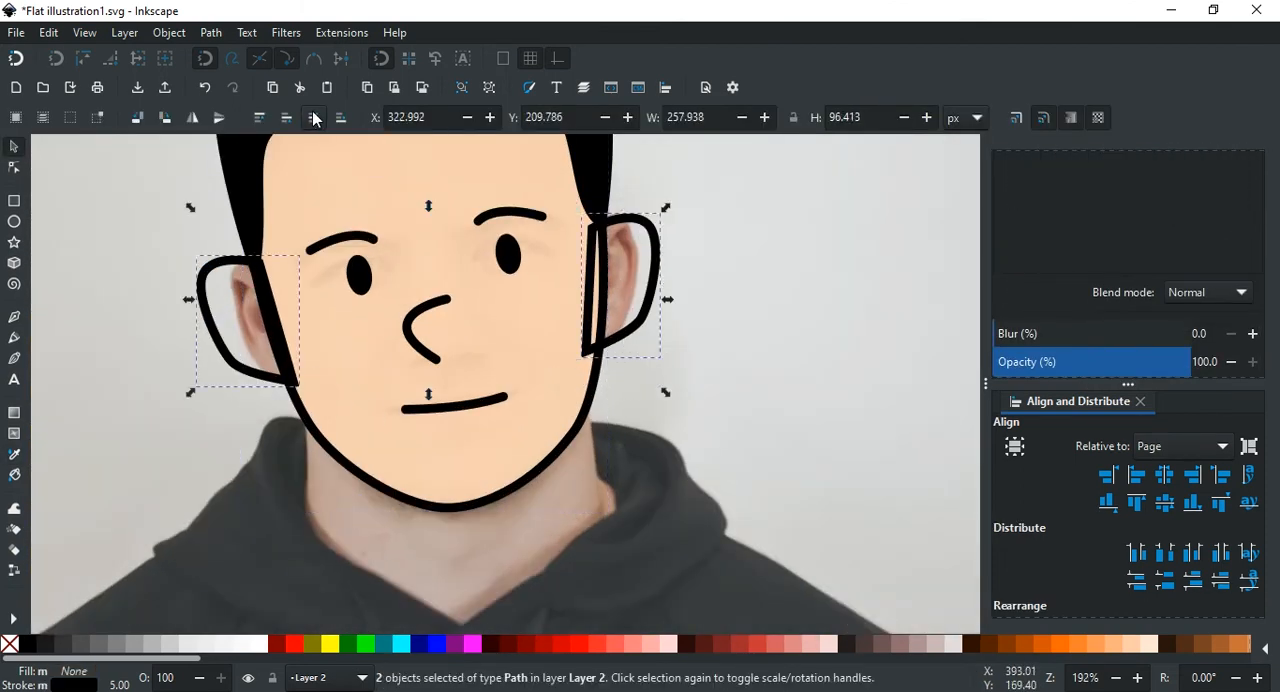
{"action": "left_click", "coordinate": [715, 325]}
{"action": "left_click", "coordinate": [624, 334]}
{"action": "left_click", "coordinate": [314, 118]}
{"action": "left_click", "coordinate": [241, 367]}
{"action": "left_click", "coordinate": [640, 325], "text": "shift"}
{"action": "scroll", "coordinate": [680, 322], "scroll_direction": "down", "scroll_amount": 2}
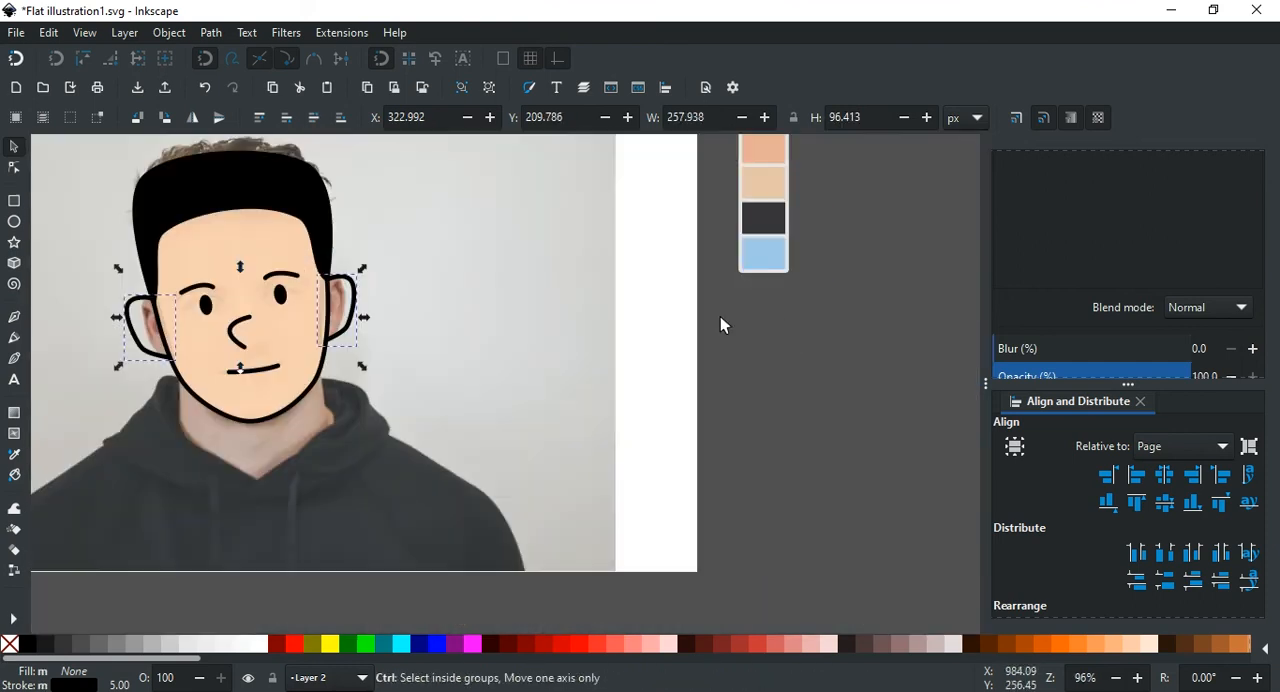
Step: Fill both ears with the skin tone sampled from the palette beside the page
{"action": "scroll", "coordinate": [1087, 270], "scroll_direction": "up", "scroll_amount": 5}
{"action": "scroll", "coordinate": [1092, 272], "scroll_direction": "down", "scroll_amount": 4}
{"action": "scroll", "coordinate": [1102, 274], "scroll_direction": "up", "scroll_amount": 4}
{"action": "left_click", "coordinate": [1034, 195]}
{"action": "scroll", "coordinate": [1138, 312], "scroll_direction": "down", "scroll_amount": 4}
{"action": "scroll", "coordinate": [1138, 318], "scroll_direction": "down", "scroll_amount": 1}
{"action": "scroll", "coordinate": [900, 380], "scroll_direction": "left", "scroll_amount": 4}
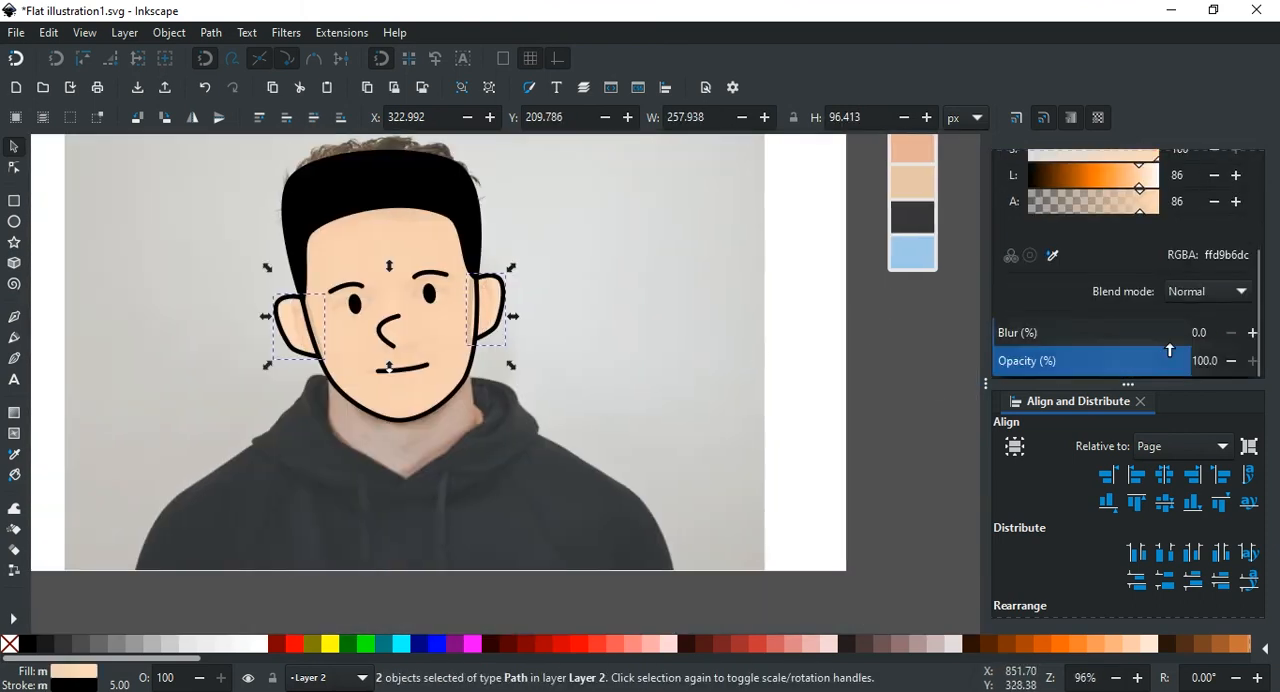
{"action": "scroll", "coordinate": [949, 189], "scroll_direction": "up", "scroll_amount": 2}
{"action": "left_click", "coordinate": [1053, 257]}
{"action": "left_click", "coordinate": [873, 178]}
{"action": "scroll", "coordinate": [840, 340], "scroll_direction": "down", "scroll_amount": 2}
{"action": "scroll", "coordinate": [840, 342], "scroll_direction": "left", "scroll_amount": 16}
Step: Hide Layer 1 to check the face and ear fills without the photo behind them
{"action": "left_click", "coordinate": [451, 428]}
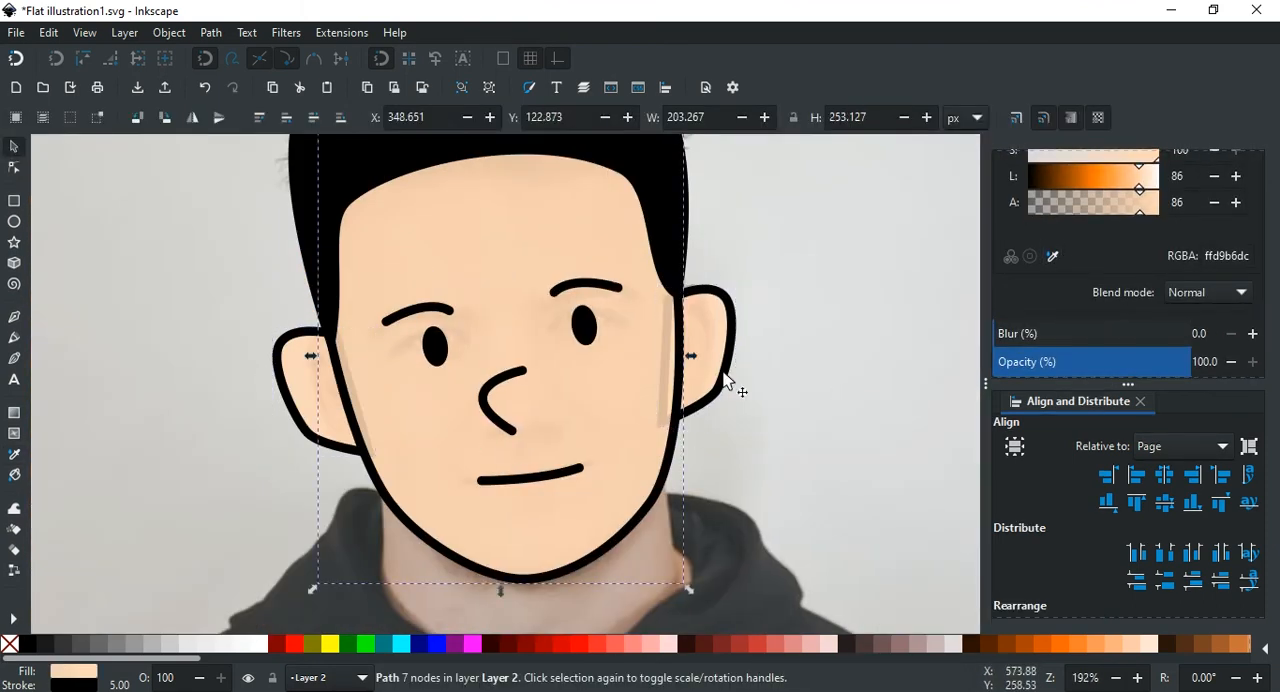
{"action": "left_click", "coordinate": [721, 374]}
{"action": "scroll", "coordinate": [690, 361], "scroll_direction": "up", "scroll_amount": 2}
{"action": "scroll", "coordinate": [690, 361], "scroll_direction": "down", "scroll_amount": 4}
{"action": "scroll", "coordinate": [690, 361], "scroll_direction": "right", "scroll_amount": 4}
{"action": "scroll", "coordinate": [1090, 258], "scroll_direction": "up", "scroll_amount": 5}
{"action": "left_click", "coordinate": [1008, 187]}
{"action": "scroll", "coordinate": [385, 396], "scroll_direction": "up", "scroll_amount": 3}
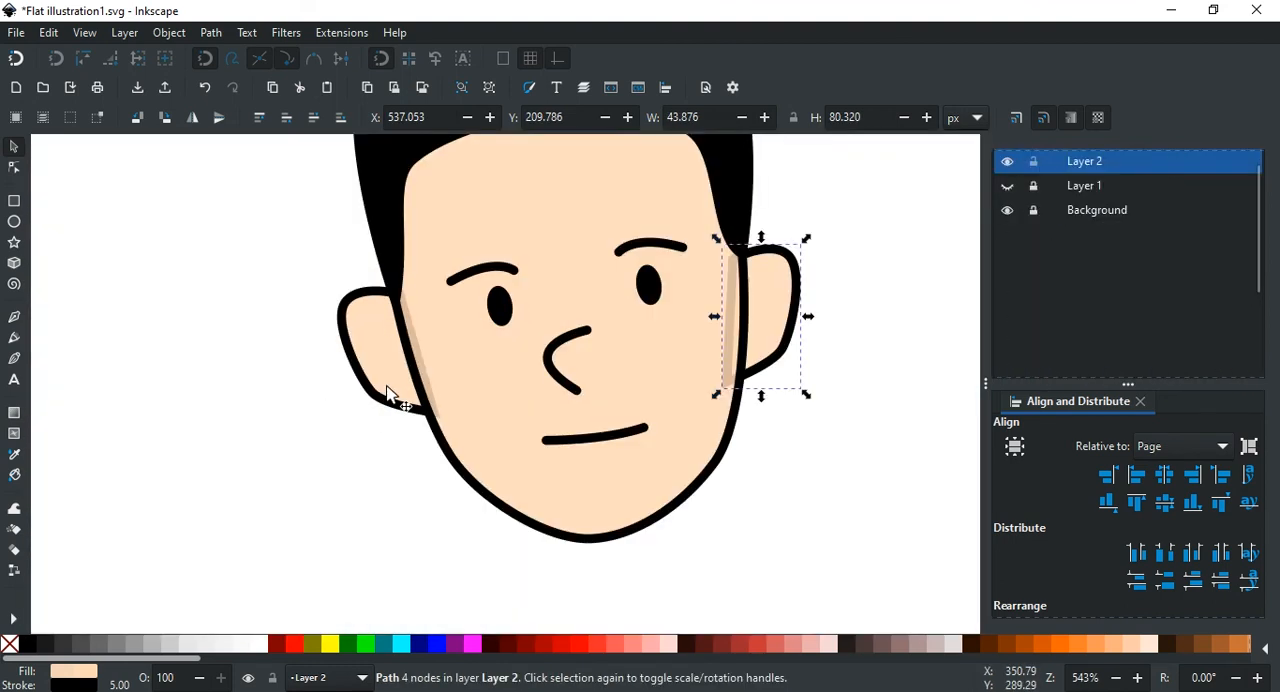
Step: Raise the alpha of the skin-tone fill to 100 on the face and ears
{"action": "scroll", "coordinate": [350, 370], "scroll_direction": "right", "scroll_amount": 4}
{"action": "left_click", "coordinate": [322, 362]}
{"action": "scroll", "coordinate": [1080, 215], "scroll_direction": "up", "scroll_amount": 2}
{"action": "left_click", "coordinate": [1073, 164]}
{"action": "scroll", "coordinate": [1115, 260], "scroll_direction": "down", "scroll_amount": 4}
{"action": "left_click_drag", "start_coordinate": [1141, 309], "coordinate": [1166, 304]}
{"action": "scroll", "coordinate": [599, 243], "scroll_direction": "down", "scroll_amount": 2}
{"action": "left_click_drag", "start_coordinate": [599, 243], "coordinate": [569, 341]}
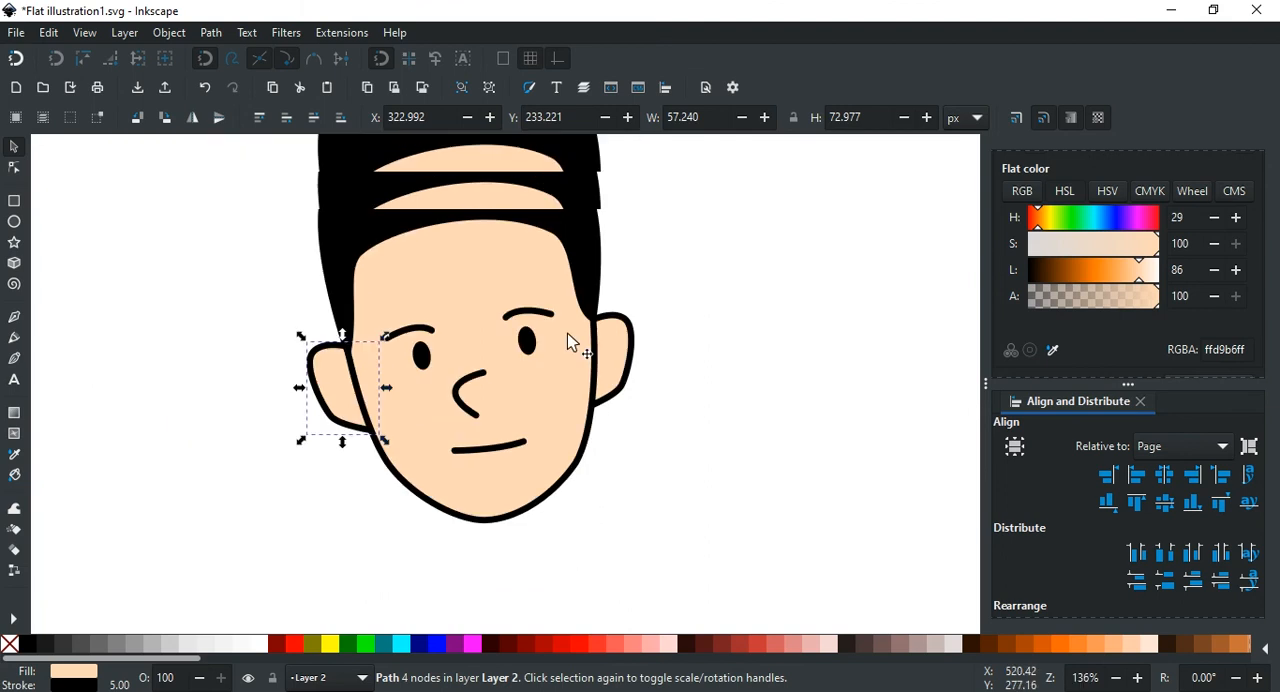
Step: Reshape the nose stroke into a fuller curve by adjusting the handles of both its end nodes
{"action": "key", "text": "Escape"}
{"action": "left_click_drag", "start_coordinate": [477, 402], "coordinate": [556, 400]}
{"action": "key", "text": "n"}
{"action": "left_click", "coordinate": [558, 404]}
{"action": "scroll", "coordinate": [556, 402], "scroll_direction": "up", "scroll_amount": 3}
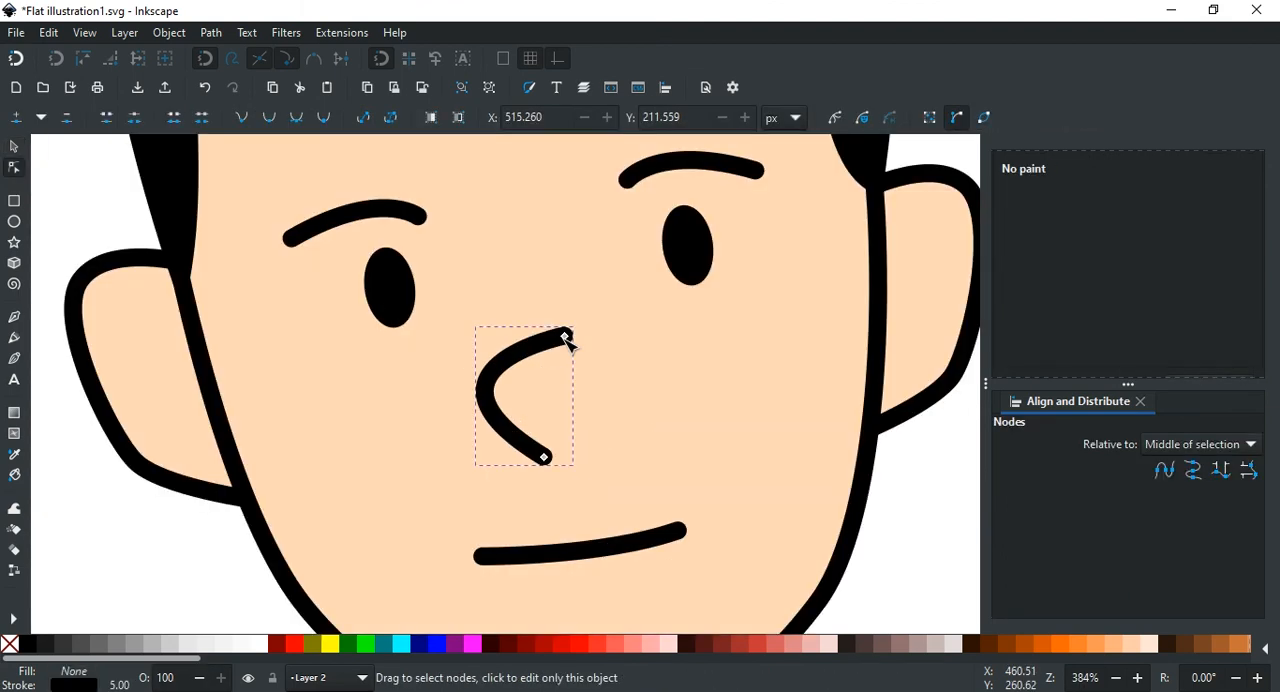
{"action": "left_click", "coordinate": [566, 337]}
{"action": "left_click_drag", "start_coordinate": [567, 338], "coordinate": [499, 334]}
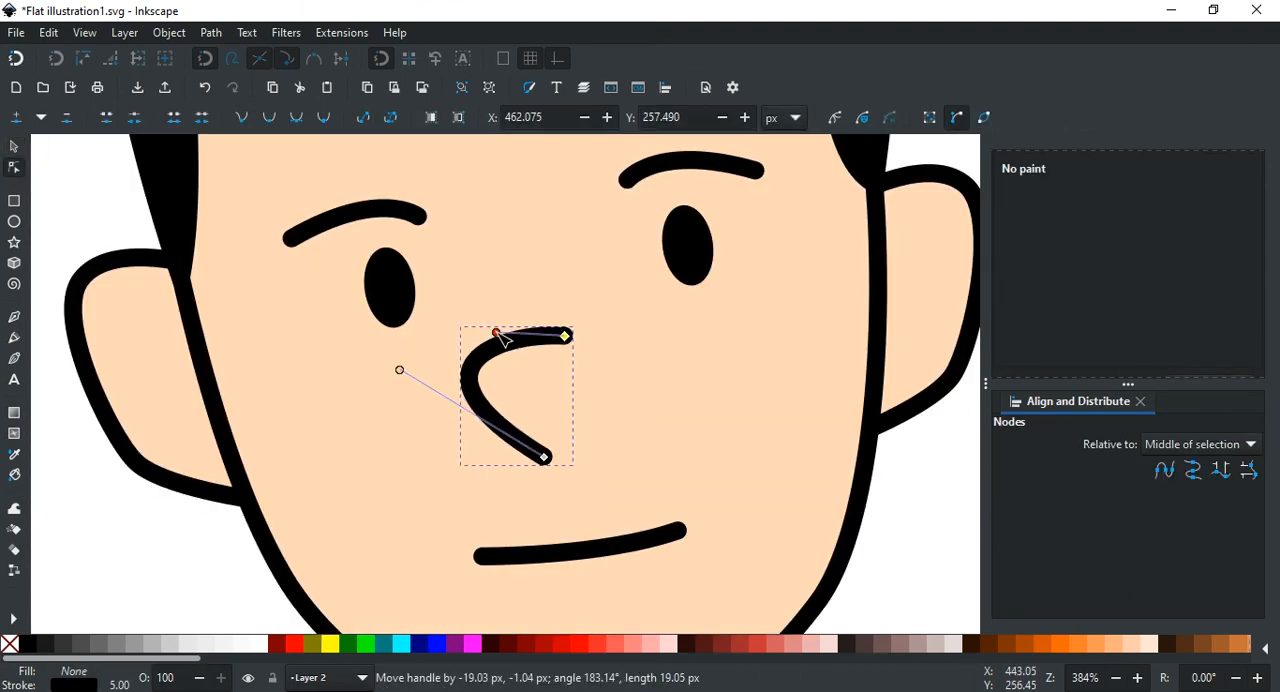
{"action": "left_click_drag", "start_coordinate": [400, 370], "coordinate": [398, 390]}
Step: Show Layer 1 and adjust the face outline's node where the sideburn meets the ear on the viewer's left
{"action": "left_click", "coordinate": [637, 389]}
{"action": "scroll", "coordinate": [649, 391], "scroll_direction": "down", "scroll_amount": 2}
{"action": "left_click_drag", "start_coordinate": [649, 391], "coordinate": [542, 388]}
{"action": "scroll", "coordinate": [1120, 270], "scroll_direction": "up", "scroll_amount": 3}
{"action": "left_click", "coordinate": [1176, 160]}
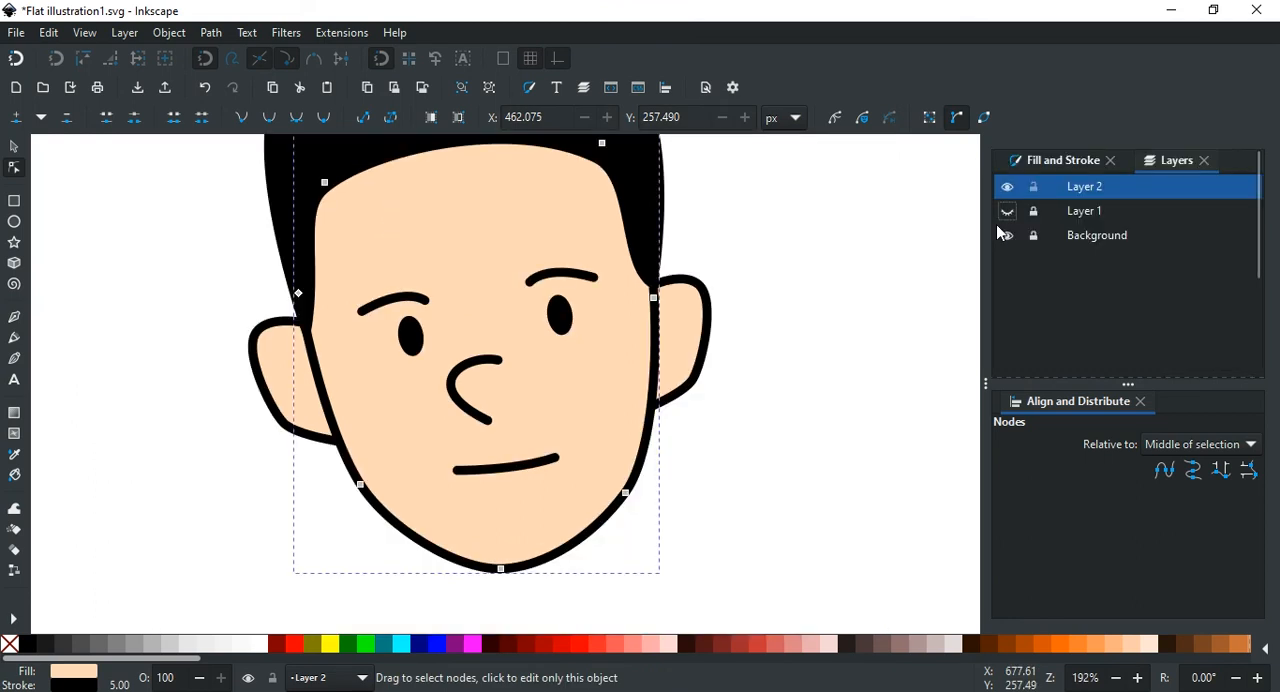
{"action": "left_click", "coordinate": [1007, 211]}
{"action": "scroll", "coordinate": [477, 415], "scroll_direction": "up", "scroll_amount": 5}
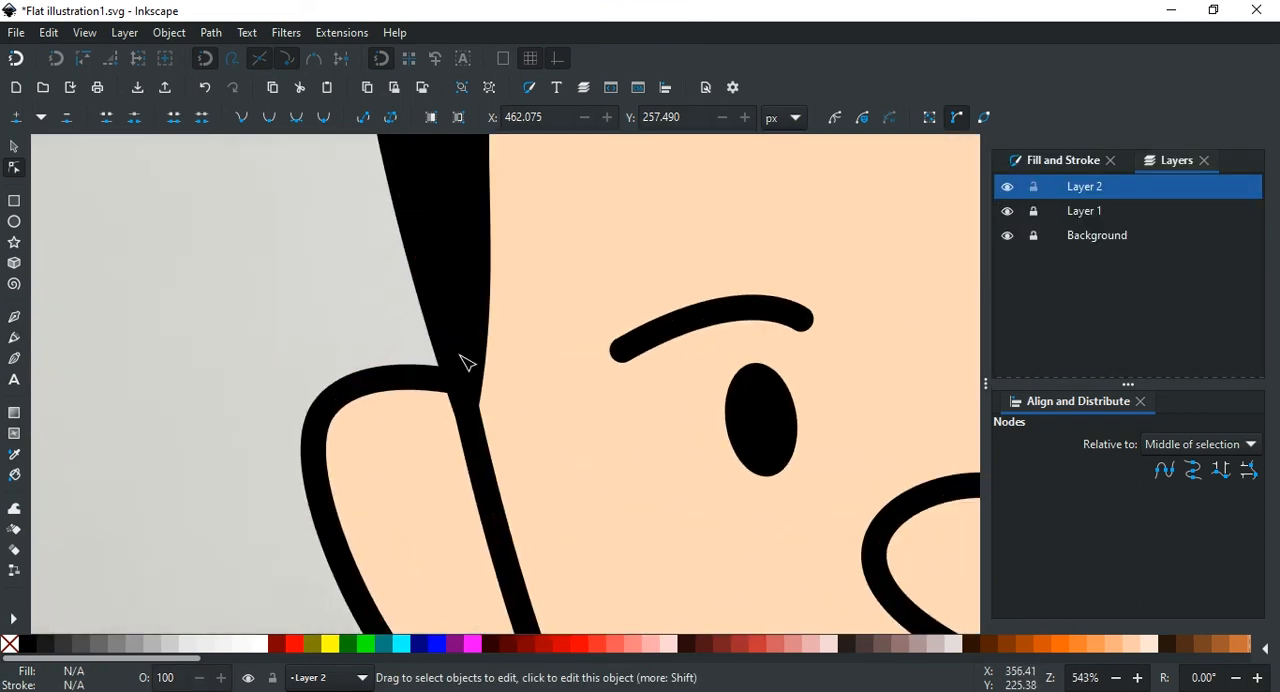
{"action": "scroll", "coordinate": [497, 367], "scroll_direction": "down", "scroll_amount": 5}
{"action": "scroll", "coordinate": [475, 435], "scroll_direction": "up", "scroll_amount": 5}
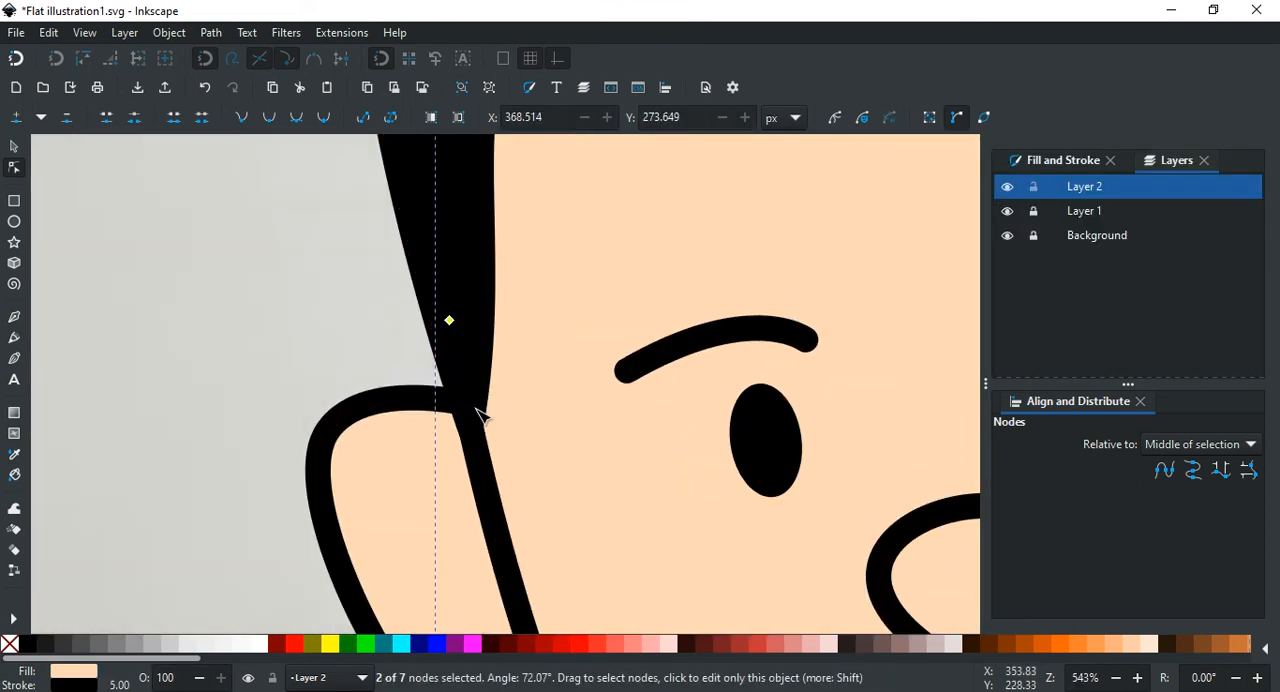
{"action": "left_click_drag", "start_coordinate": [477, 433], "coordinate": [523, 397]}
Step: Outline the neck with a closed path running under the face and set its stroke width to 5 px
{"action": "scroll", "coordinate": [557, 378], "scroll_direction": "down", "scroll_amount": 5}
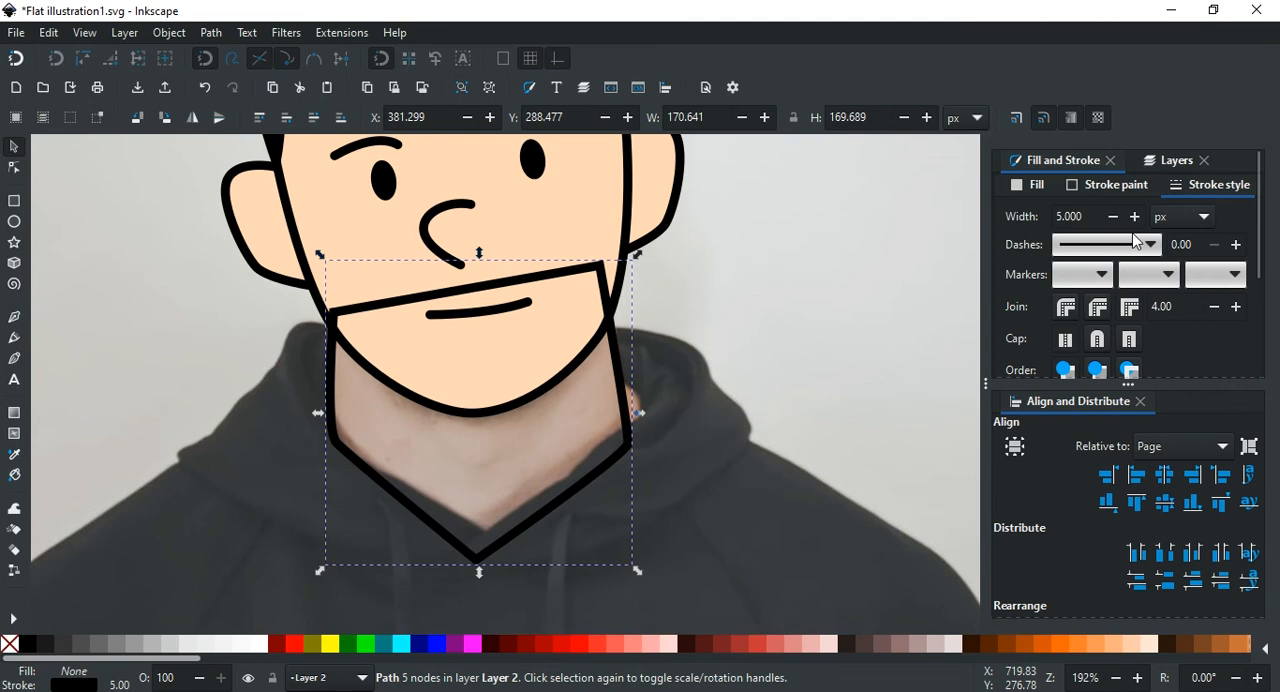
{"action": "left_click", "coordinate": [1196, 218]}
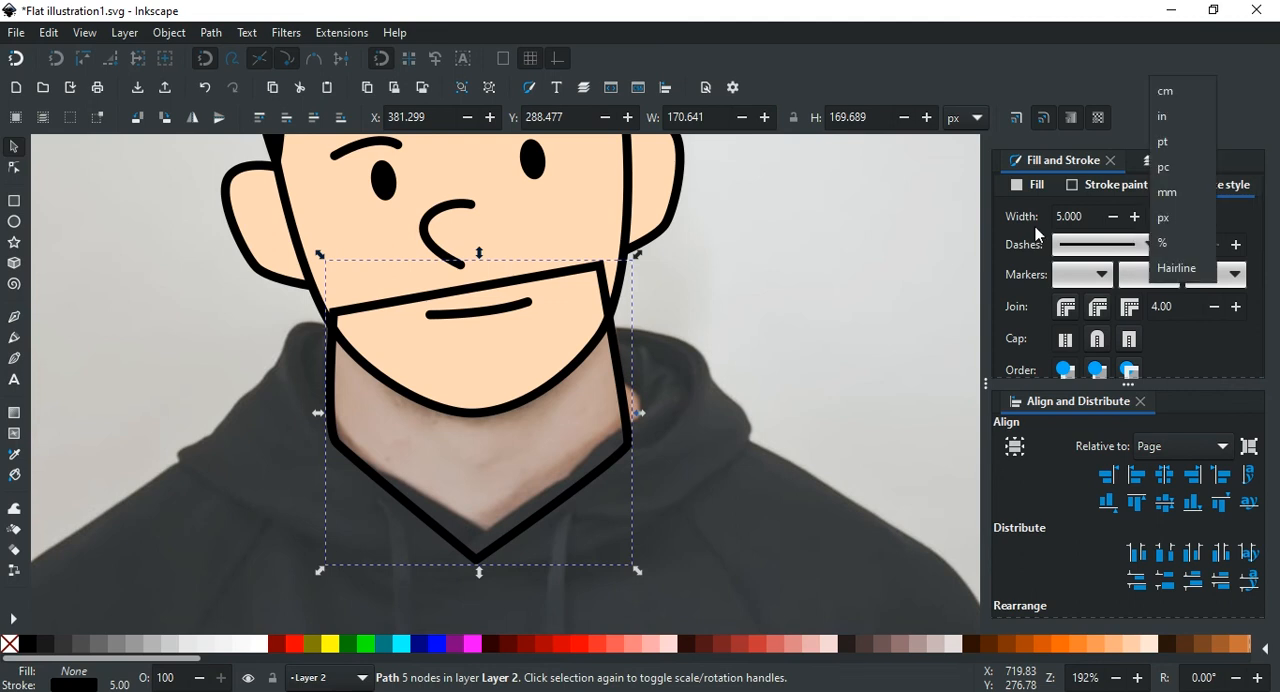
{"action": "left_click", "coordinate": [1200, 228]}
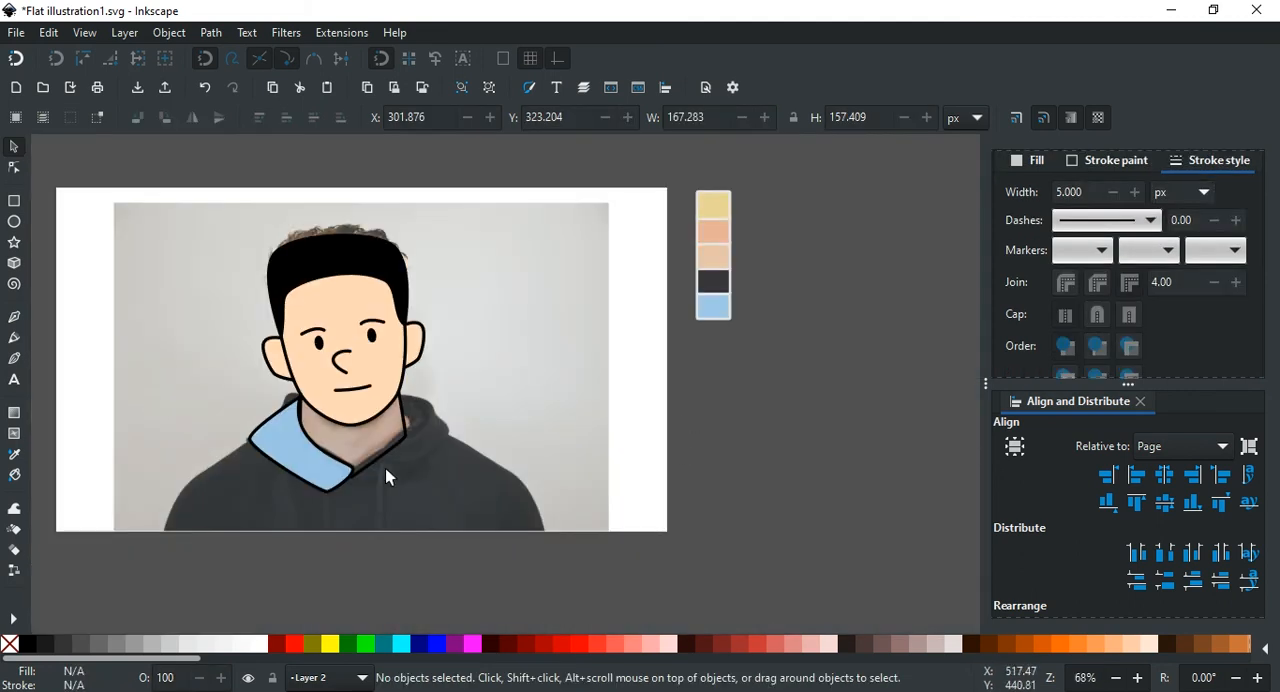
Step: Reshape the blue hood half on the viewer's left with its node handles so its inner edge follows the neck
{"action": "scroll", "coordinate": [252, 453], "scroll_direction": "up", "scroll_amount": 3}
{"action": "scroll", "coordinate": [353, 412], "scroll_direction": "up", "scroll_amount": 2}
{"action": "double_click", "coordinate": [362, 384]}
{"action": "left_click", "coordinate": [389, 360]}
{"action": "left_click_drag", "start_coordinate": [389, 360], "coordinate": [348, 330]}
{"action": "left_click_drag", "start_coordinate": [242, 506], "coordinate": [244, 520]}
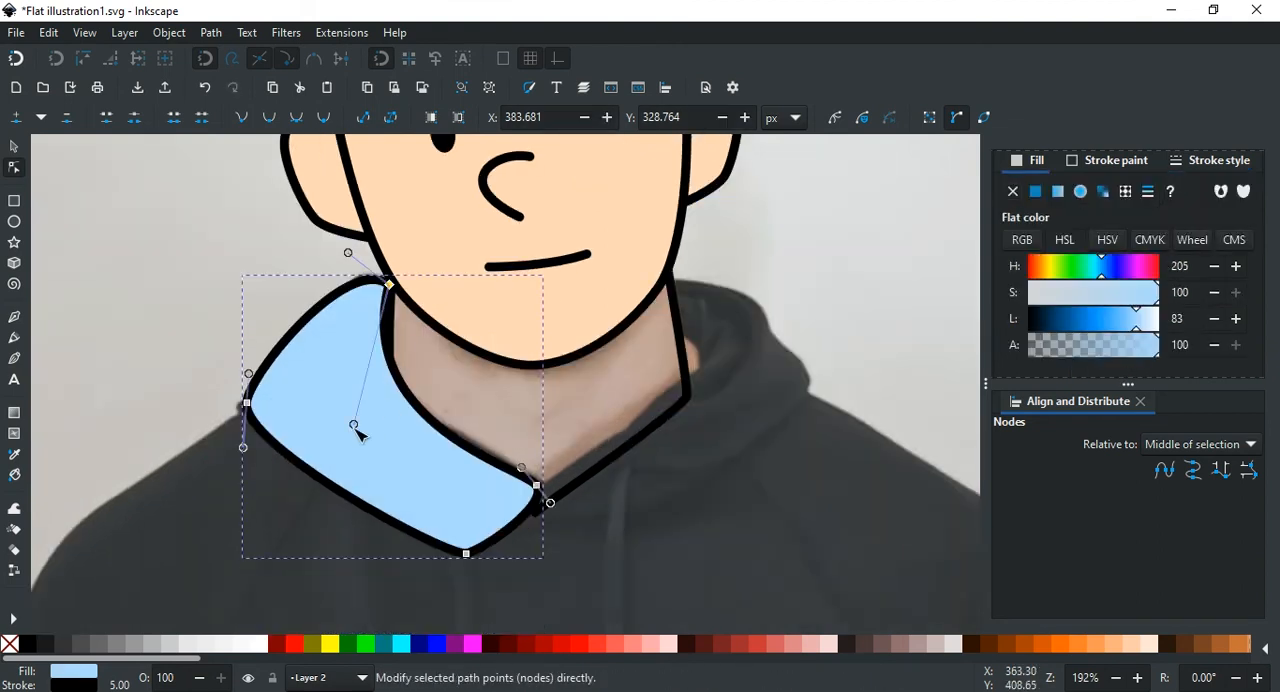
{"action": "left_click_drag", "start_coordinate": [354, 426], "coordinate": [395, 460]}
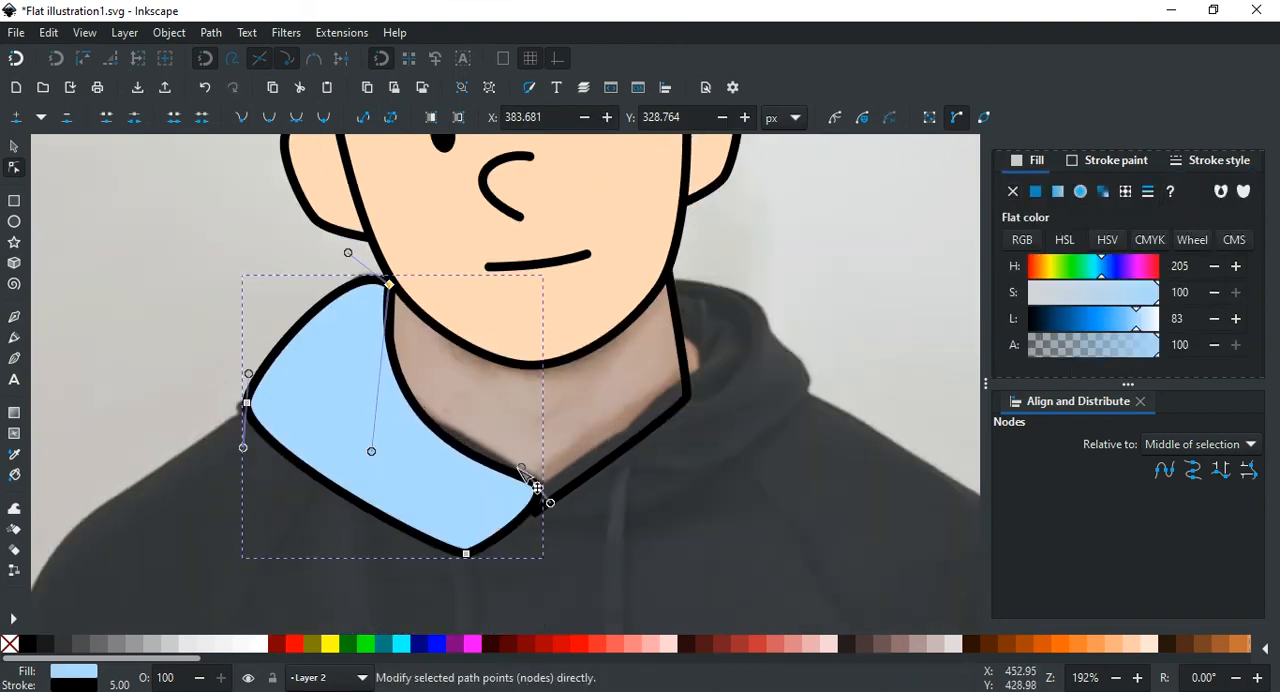
{"action": "left_click_drag", "start_coordinate": [520, 467], "coordinate": [510, 439]}
{"action": "left_click_drag", "start_coordinate": [370, 432], "coordinate": [371, 449]}
Step: Draw the second hood half on the other side of the neck, with a 5 px stroke and the same light blue fill
{"action": "scroll", "coordinate": [620, 470], "scroll_direction": "right", "scroll_amount": 2}
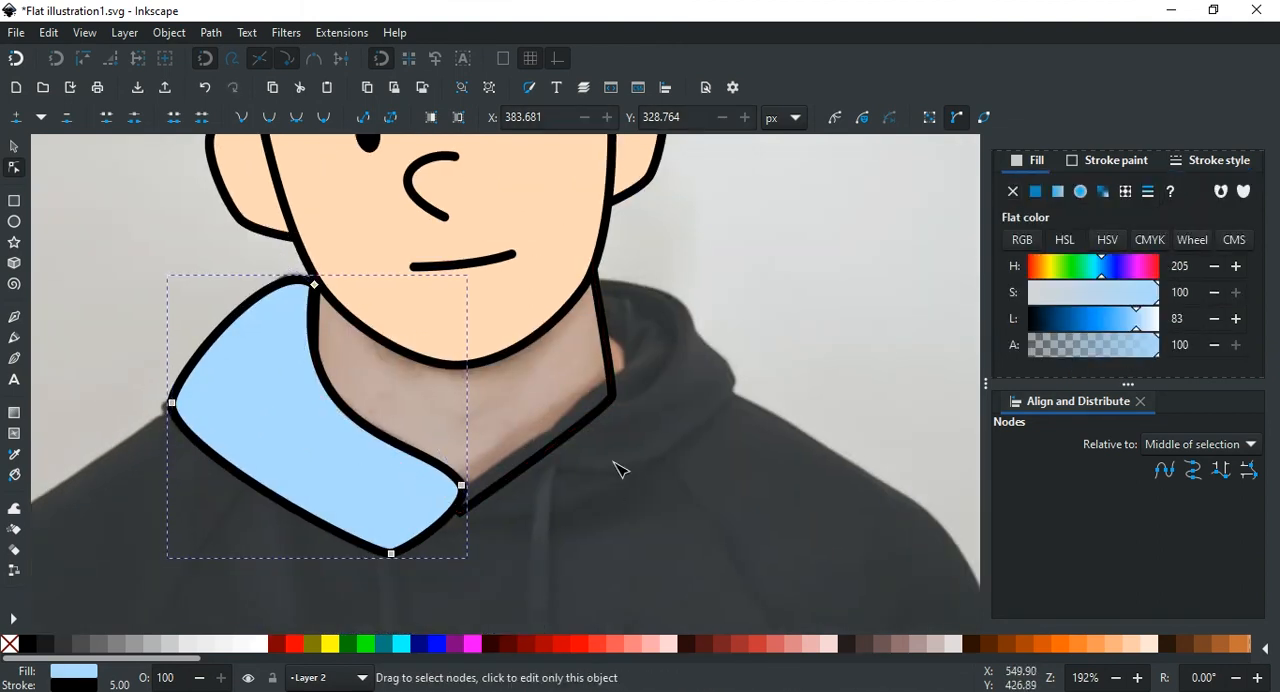
{"action": "key", "text": "b"}
{"action": "left_click", "coordinate": [428, 548]}
{"action": "left_click_drag", "start_coordinate": [707, 523], "coordinate": [762, 258]}
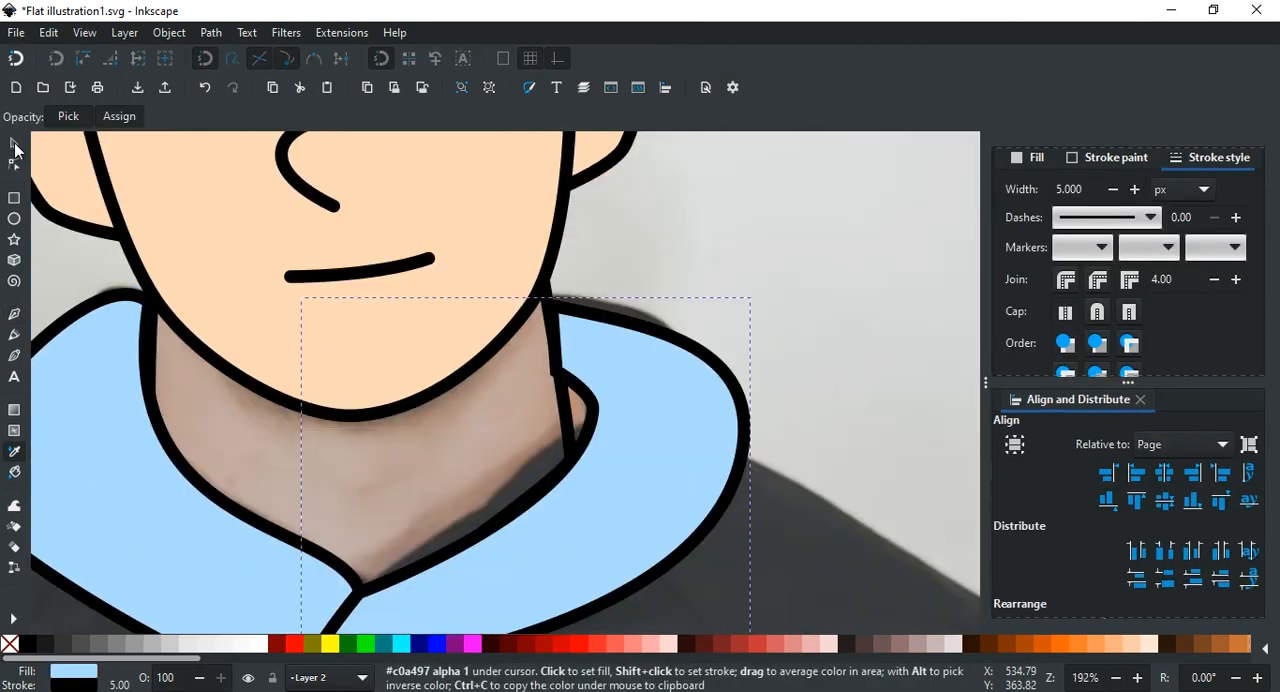
Step: Adjust the nodes and handles of the second hood half so its curves follow the hood in the photo
{"action": "key", "text": "s"}
{"action": "left_click", "coordinate": [503, 404]}
{"action": "key", "text": "n"}
{"action": "left_click_drag", "start_coordinate": [341, 515], "coordinate": [371, 541]}
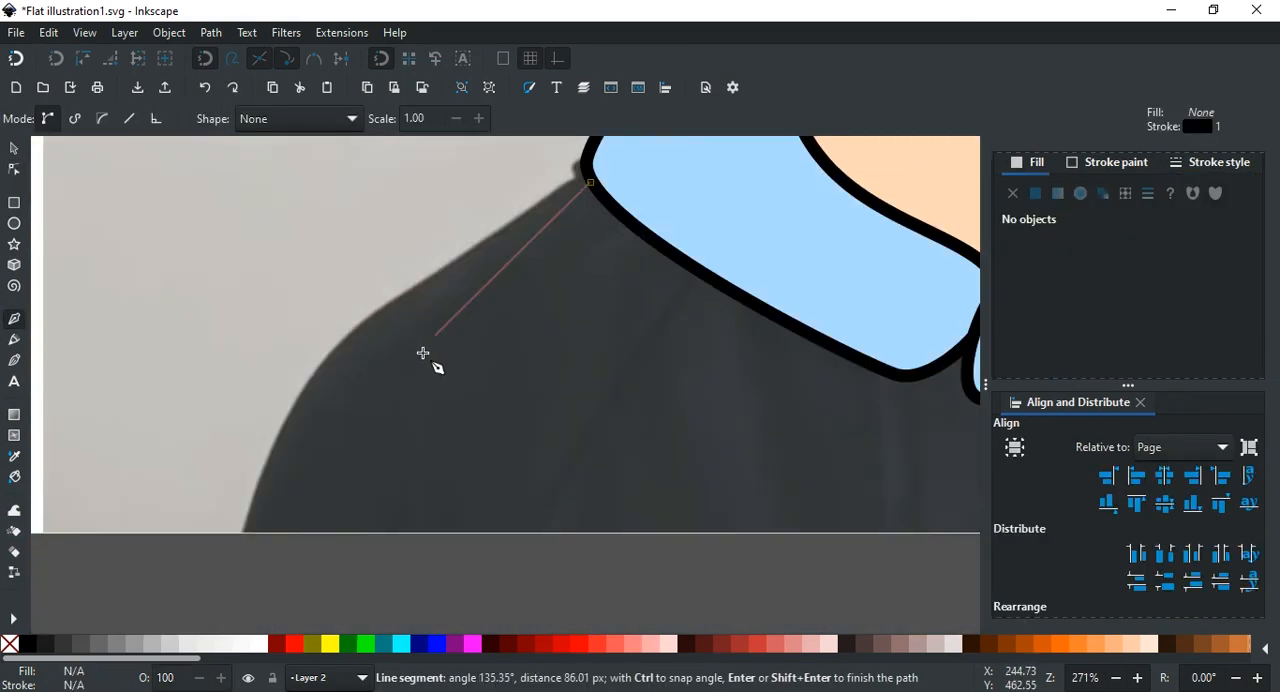
Step: Trace the shoulders and torso down to the page's lower edge as a closed 5 px path and fill it with the hood's light blue
{"action": "scroll", "coordinate": [337, 394], "scroll_direction": "down", "scroll_amount": 5}
{"action": "scroll", "coordinate": [425, 358], "scroll_direction": "left", "scroll_amount": 3}
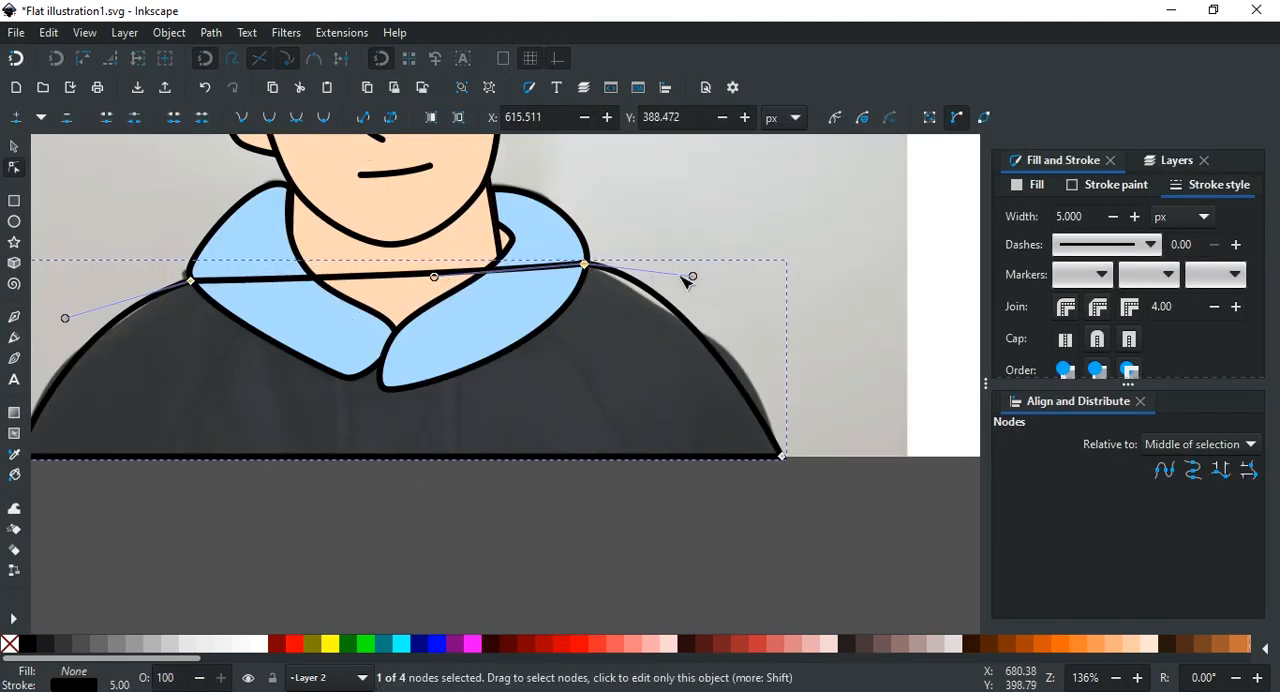
{"action": "scroll", "coordinate": [757, 323], "scroll_direction": "up", "scroll_amount": 2}
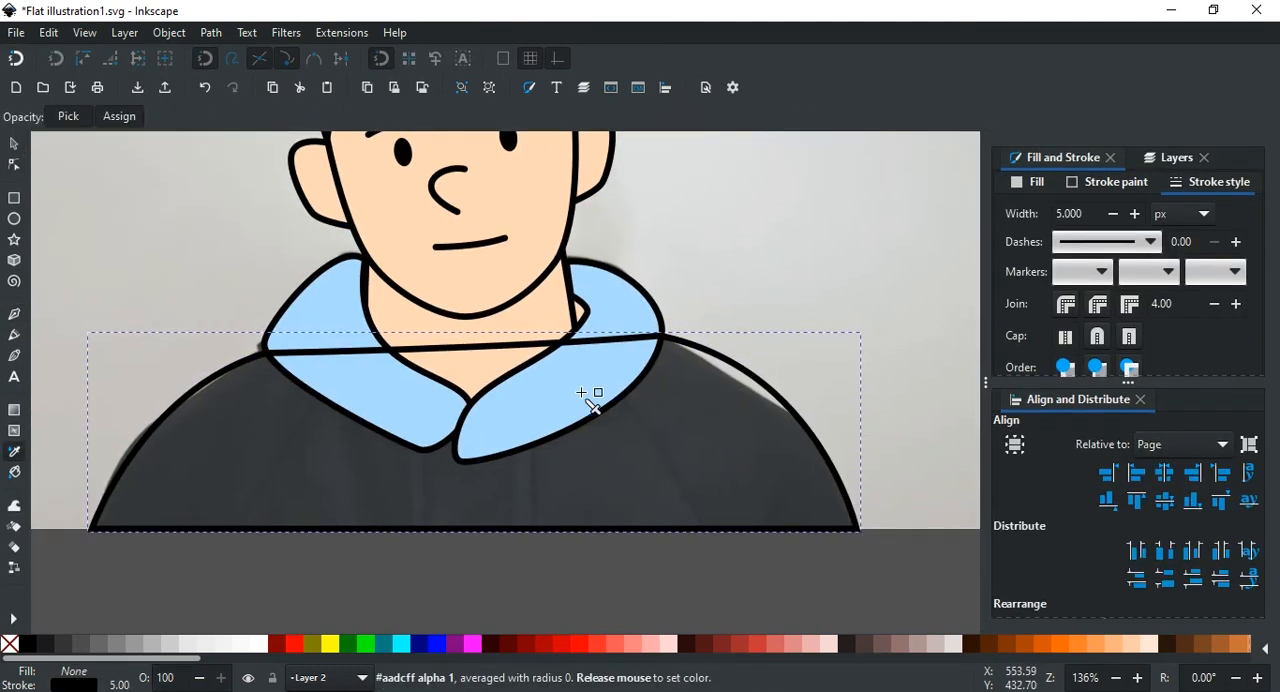
{"action": "left_click", "coordinate": [586, 397]}
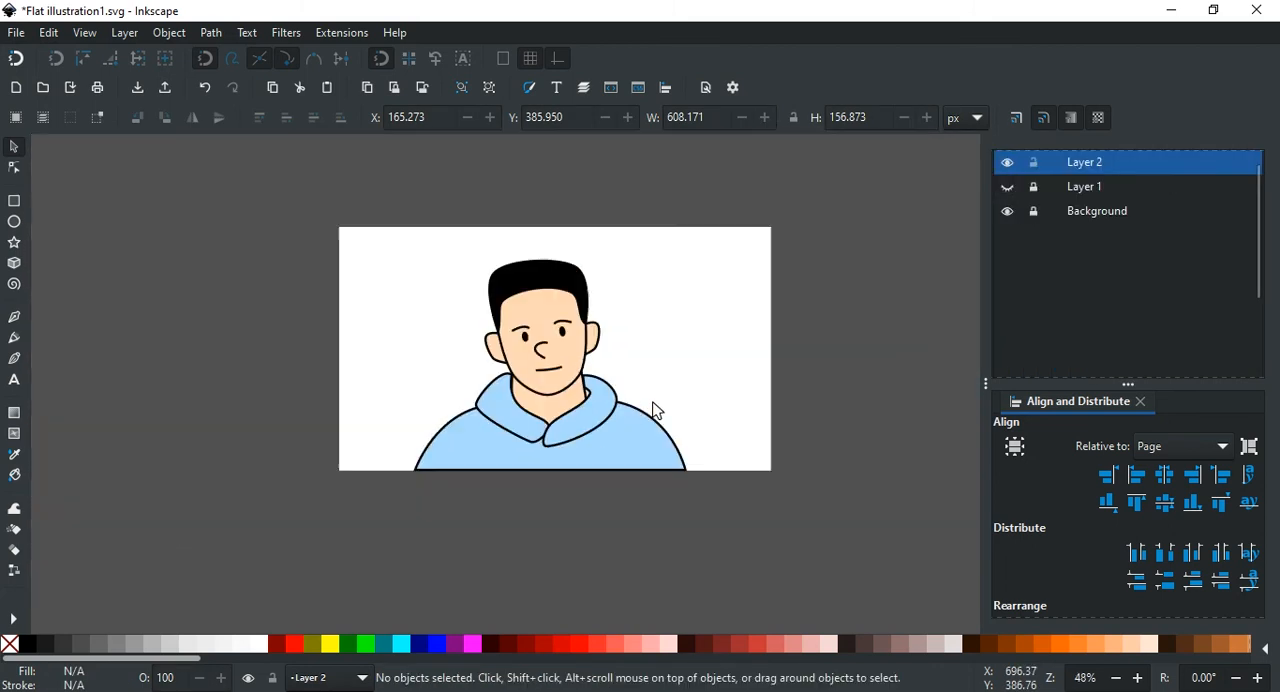
Step: Refine the nose curve again by repositioning the handles of its lower and upper end nodes
{"action": "scroll", "coordinate": [626, 374], "scroll_direction": "up", "scroll_amount": 5}
{"action": "key", "text": "n"}
{"action": "left_click", "coordinate": [449, 343]}
{"action": "scroll", "coordinate": [449, 343], "scroll_direction": "up", "scroll_amount": 1}
{"action": "left_click_drag", "start_coordinate": [461, 338], "coordinate": [368, 302]}
{"action": "left_click_drag", "start_coordinate": [428, 243], "coordinate": [432, 238]}
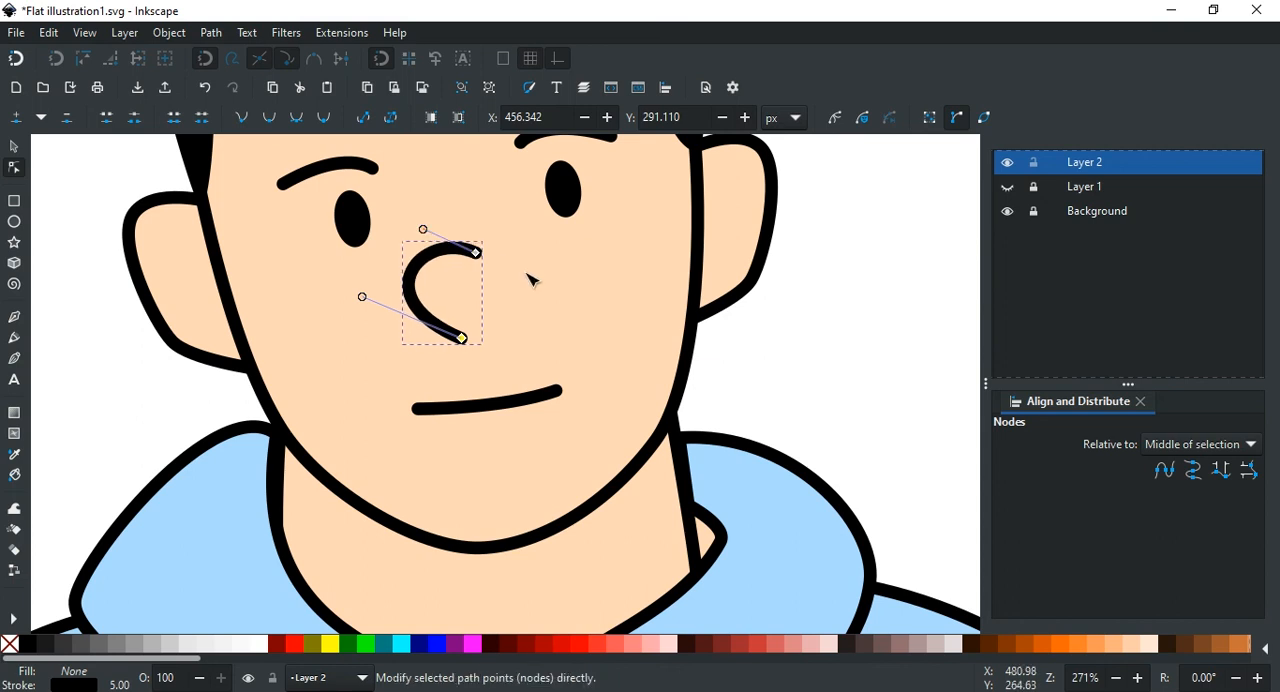
{"action": "left_click", "coordinate": [527, 274]}
Step: Draw a short slanted sleeve line about 40 px tall rising from the hoodie's lower edge on the viewer's right
{"action": "scroll", "coordinate": [527, 274], "scroll_direction": "down", "scroll_amount": 3}
{"action": "scroll", "coordinate": [588, 350], "scroll_direction": "up", "scroll_amount": 1}
{"action": "key", "text": "b"}
{"action": "left_click", "coordinate": [673, 422]}
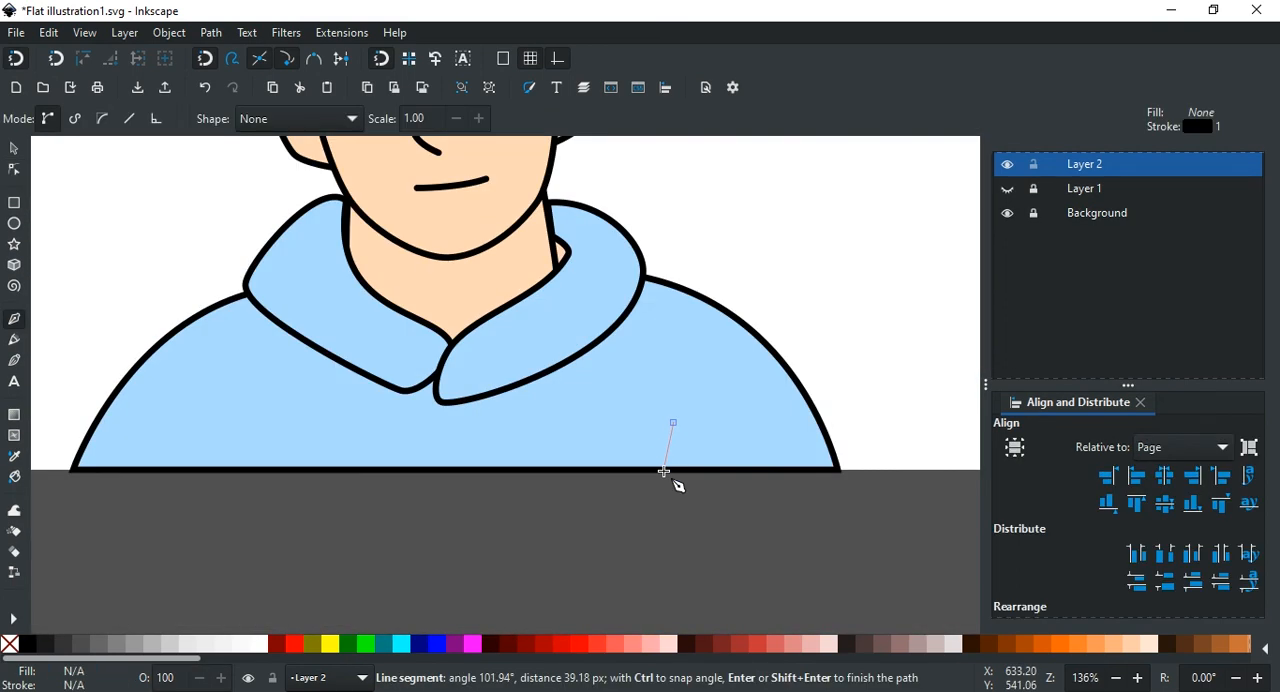
{"action": "double_click", "coordinate": [657, 467]}
{"action": "key", "text": "ctrl+shift+f"}
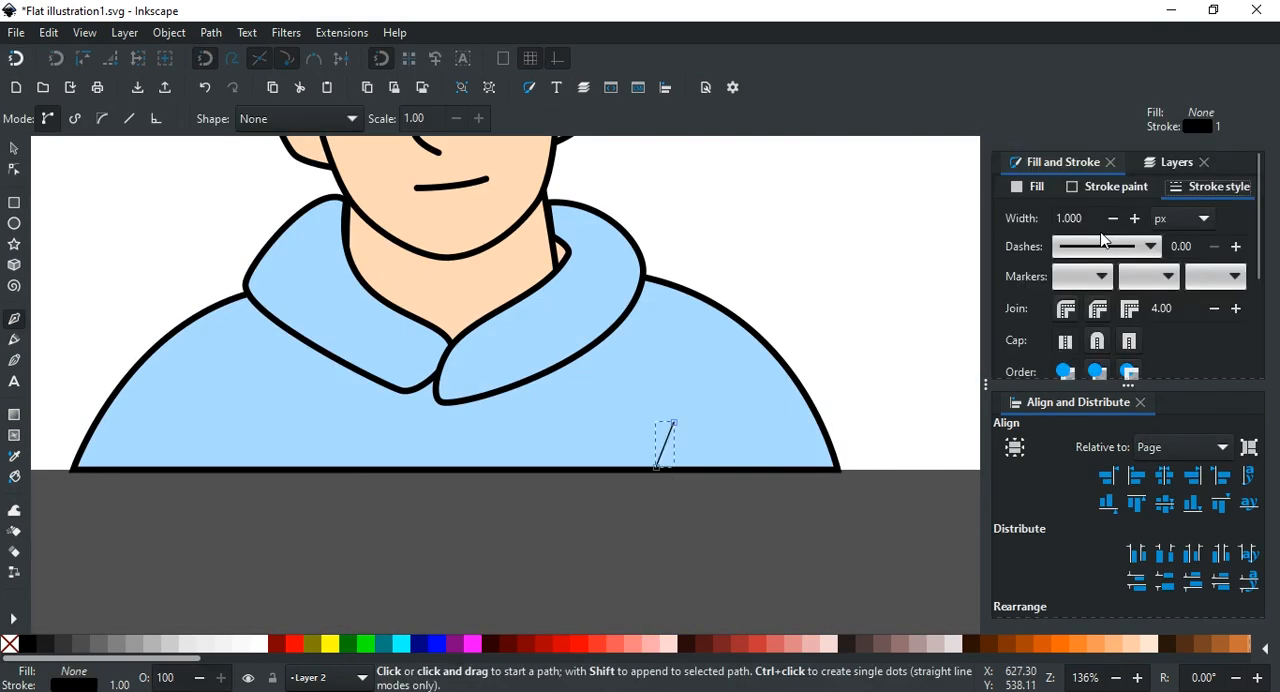
Step: Give the sleeve line a 5 px stroke and bend it into a gentle curve
{"action": "key", "text": "n"}
{"action": "scroll", "coordinate": [679, 474], "scroll_direction": "up", "scroll_amount": 2}
{"action": "left_click_drag", "start_coordinate": [670, 373], "coordinate": [642, 402]}
{"action": "left_click", "coordinate": [890, 406]}
{"action": "scroll", "coordinate": [890, 406], "scroll_direction": "down", "scroll_amount": 2}
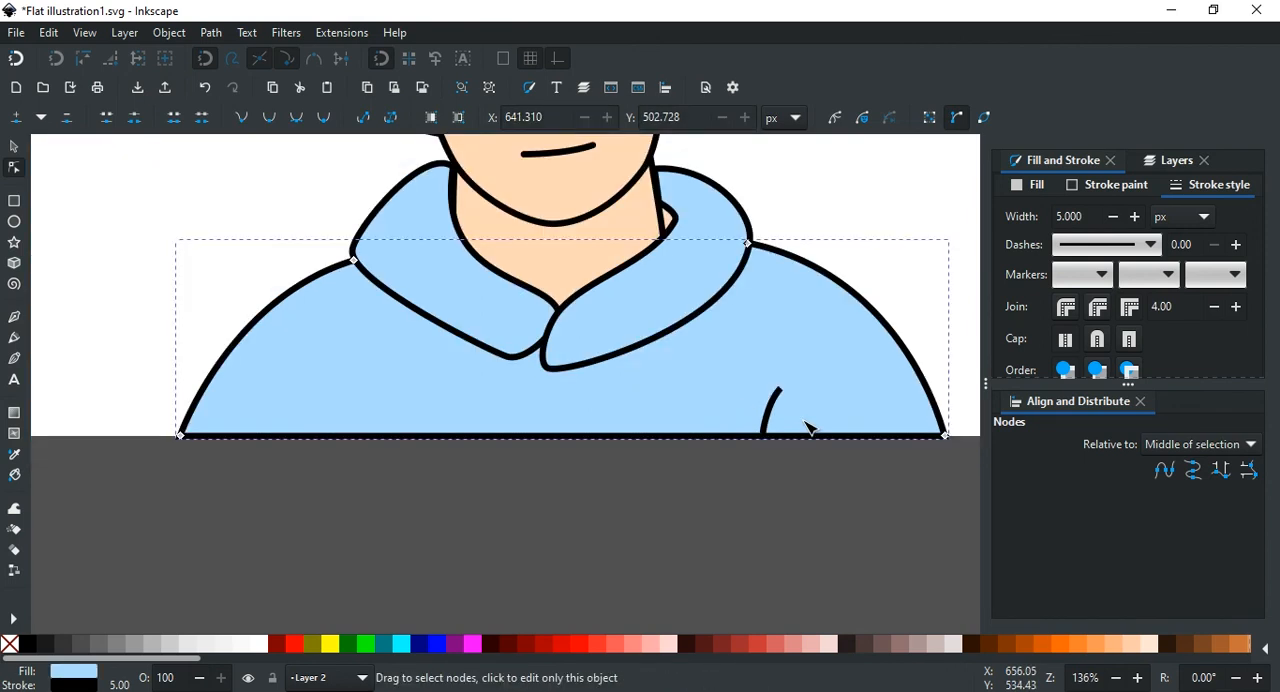
Step: Duplicate the sleeve line, move the copy to the opposite side of the hoodie and flip it horizontally
{"action": "scroll", "coordinate": [811, 431], "scroll_direction": "right", "scroll_amount": 2}
{"action": "left_click", "coordinate": [694, 410]}
{"action": "key", "text": "s"}
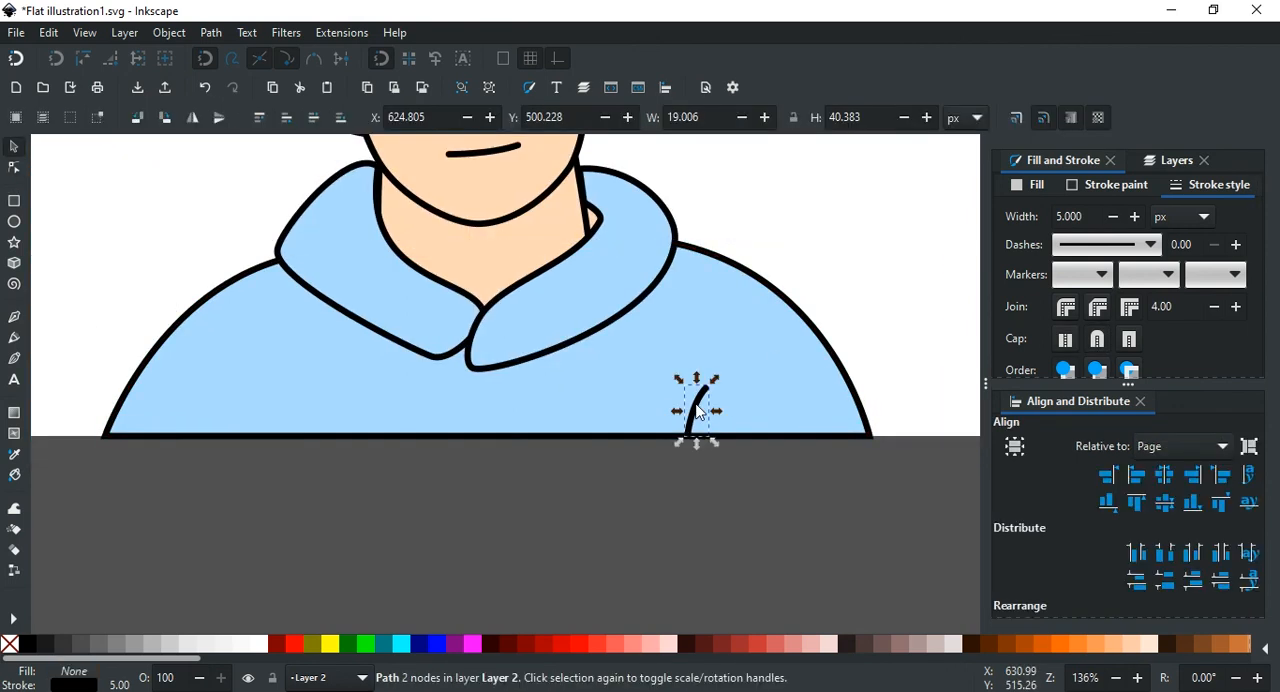
{"action": "scroll", "coordinate": [750, 437], "scroll_direction": "left", "scroll_amount": 2}
{"action": "key", "text": "ctrl+d"}
{"action": "mouse_move", "coordinate": [766, 416]}
{"action": "left_mouse_down"}
{"action": "mouse_move", "coordinate": [515, 430]}
{"action": "mouse_move", "coordinate": [367, 415]}
{"action": "mouse_move", "coordinate": [363, 401]}
{"action": "left_mouse_up"}
{"action": "left_click", "coordinate": [192, 118]}
Step: Lengthen the copied sleeve line by moving its upper node about 17 px up
{"action": "scroll", "coordinate": [352, 332], "scroll_direction": "up", "scroll_amount": 2}
{"action": "key", "text": "n"}
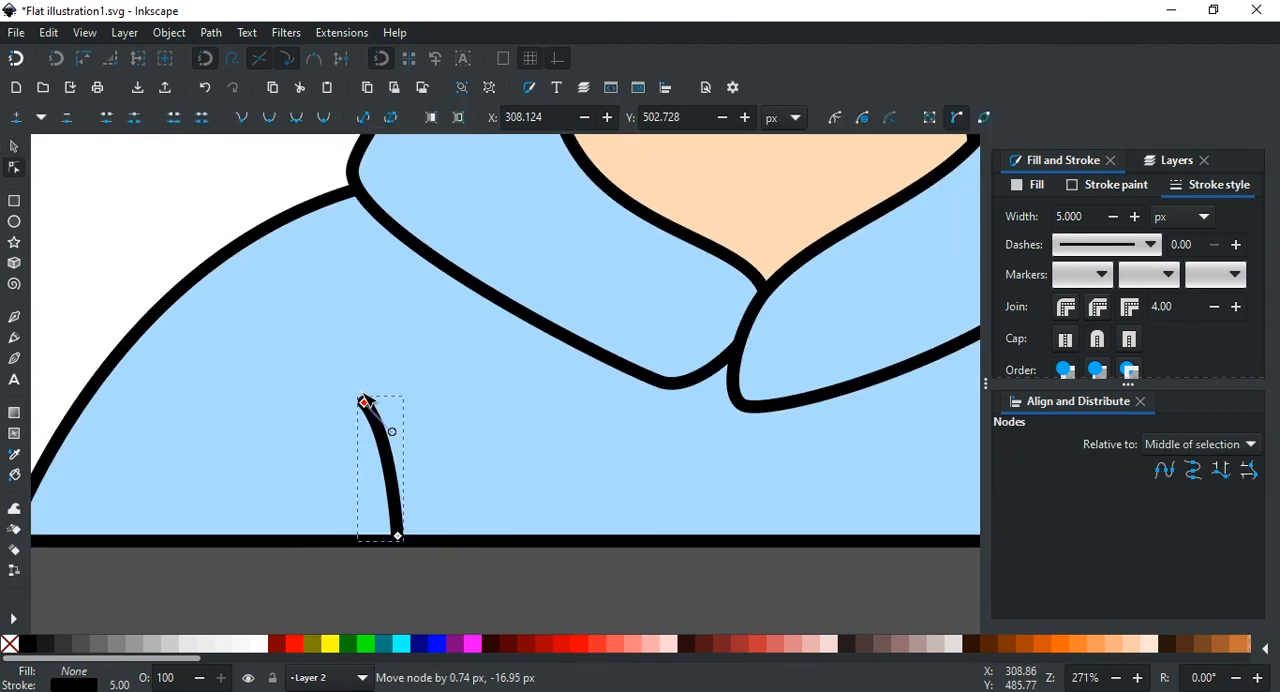
{"action": "left_click", "coordinate": [480, 469]}
{"action": "scroll", "coordinate": [480, 469], "scroll_direction": "down", "scroll_amount": 5}
{"action": "left_click", "coordinate": [691, 517]}
Step: Fill the page background with the palette's yellow and recolour the character's outlines charcoal
{"action": "scroll", "coordinate": [693, 511], "scroll_direction": "up", "scroll_amount": 2}
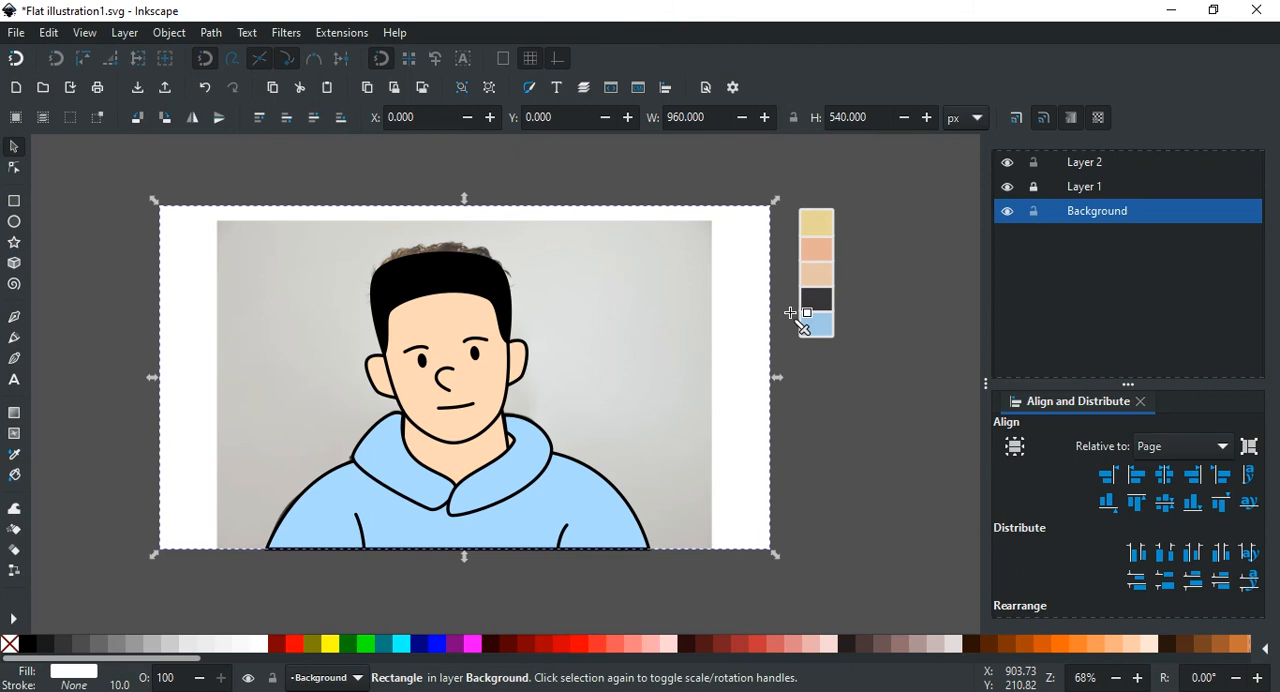
{"action": "left_click", "coordinate": [817, 222]}
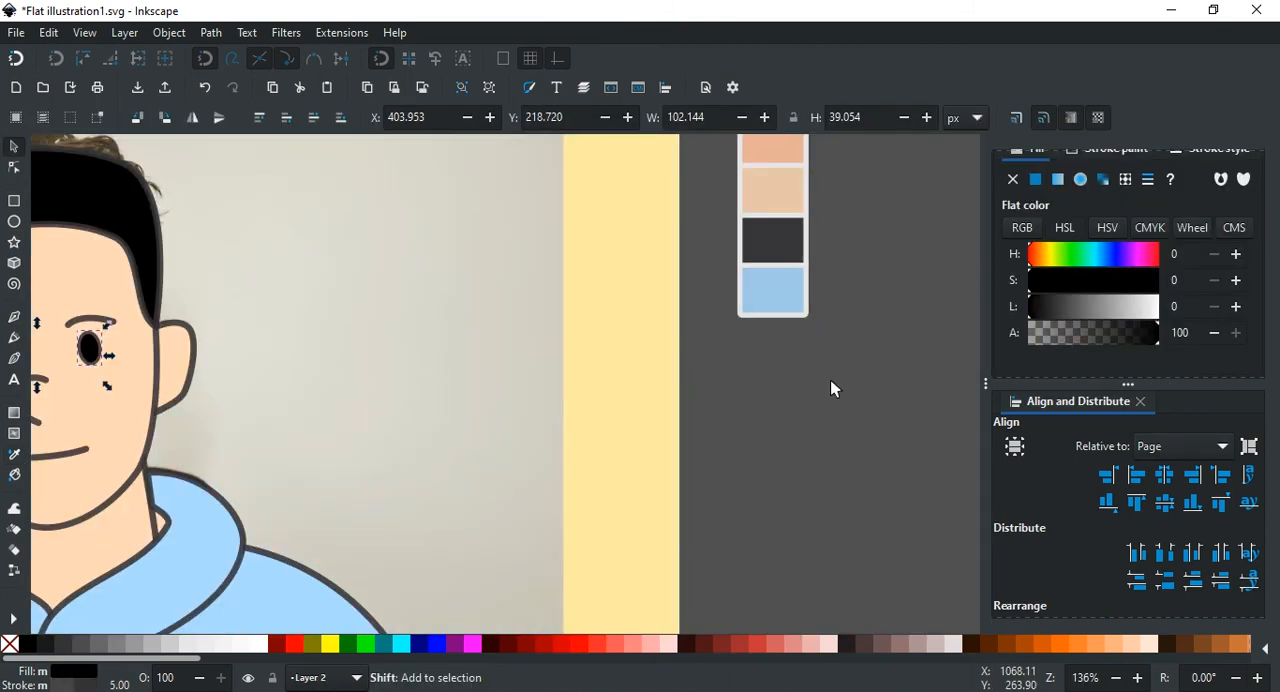
Step: Recolour the eyes and the hair with the charcoal sampled from the palette, with the hair's alpha at 100
{"action": "key", "text": "d"}
{"action": "left_click", "coordinate": [793, 345]}
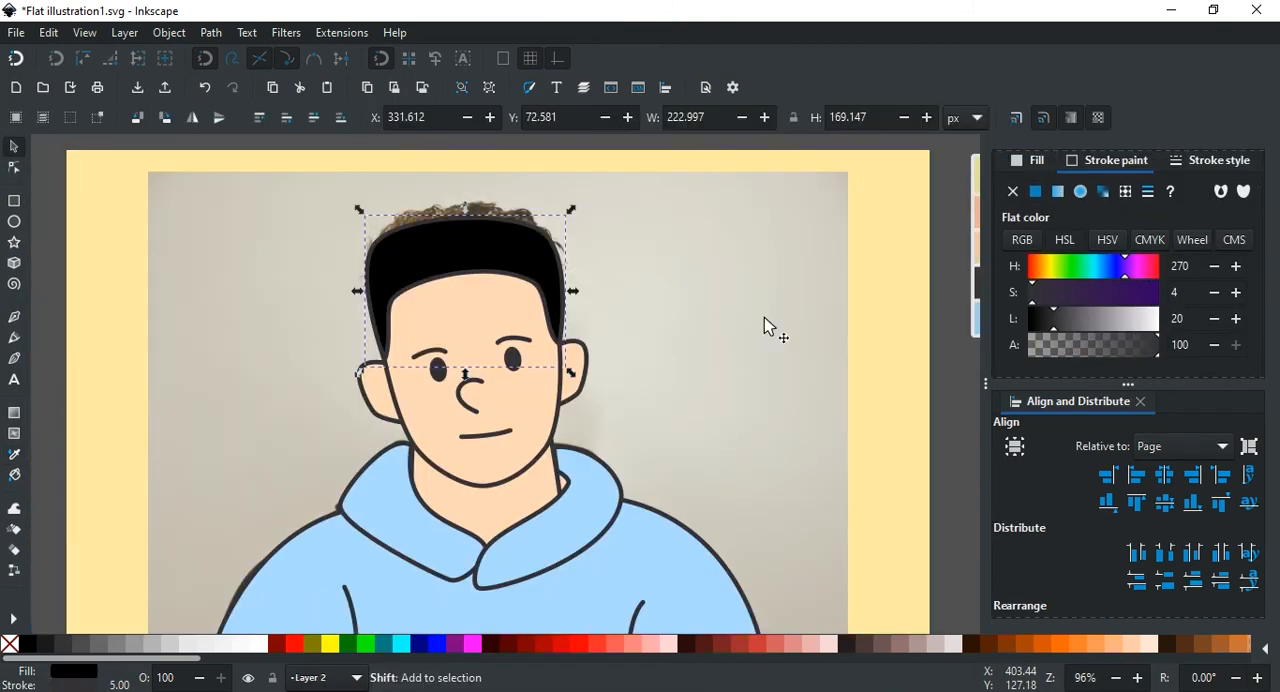
{"action": "left_click", "coordinate": [617, 284]}
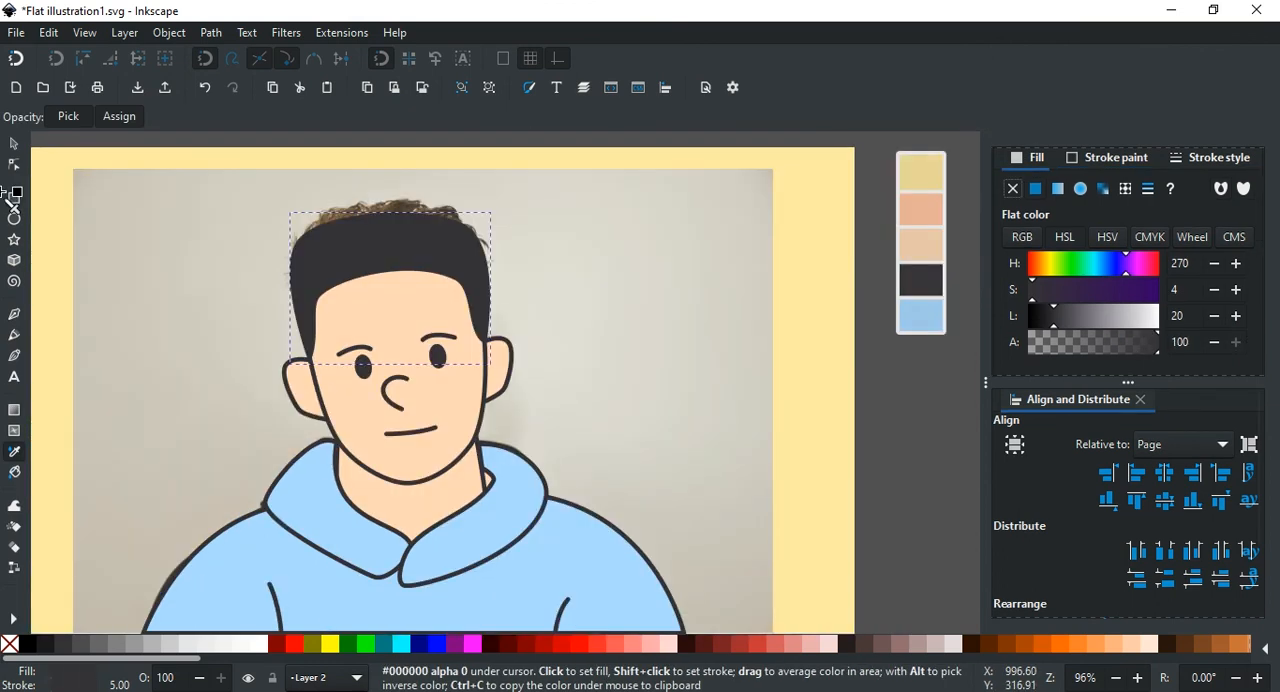
{"action": "key", "text": "s"}
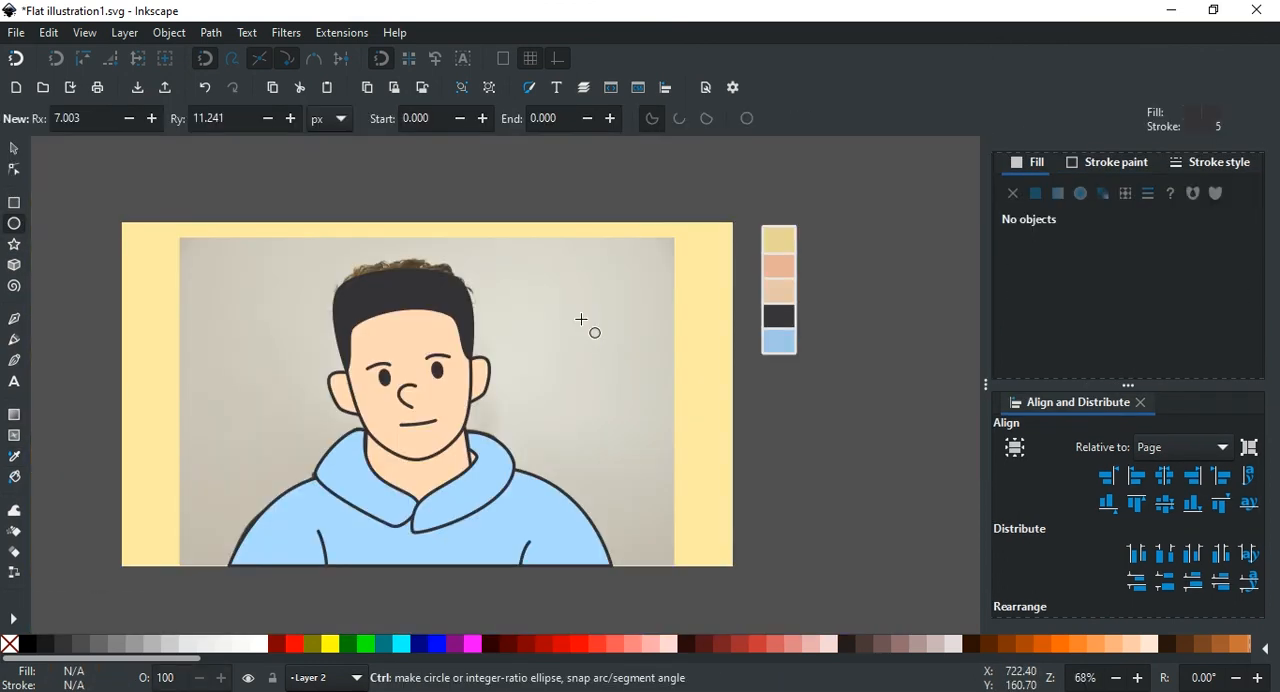
Step: Draw a circle about 277 px in diameter, enlarge it behind the head and fill it with the palette's peach
{"action": "left_click_drag", "start_coordinate": [583, 323], "coordinate": [672, 406]}
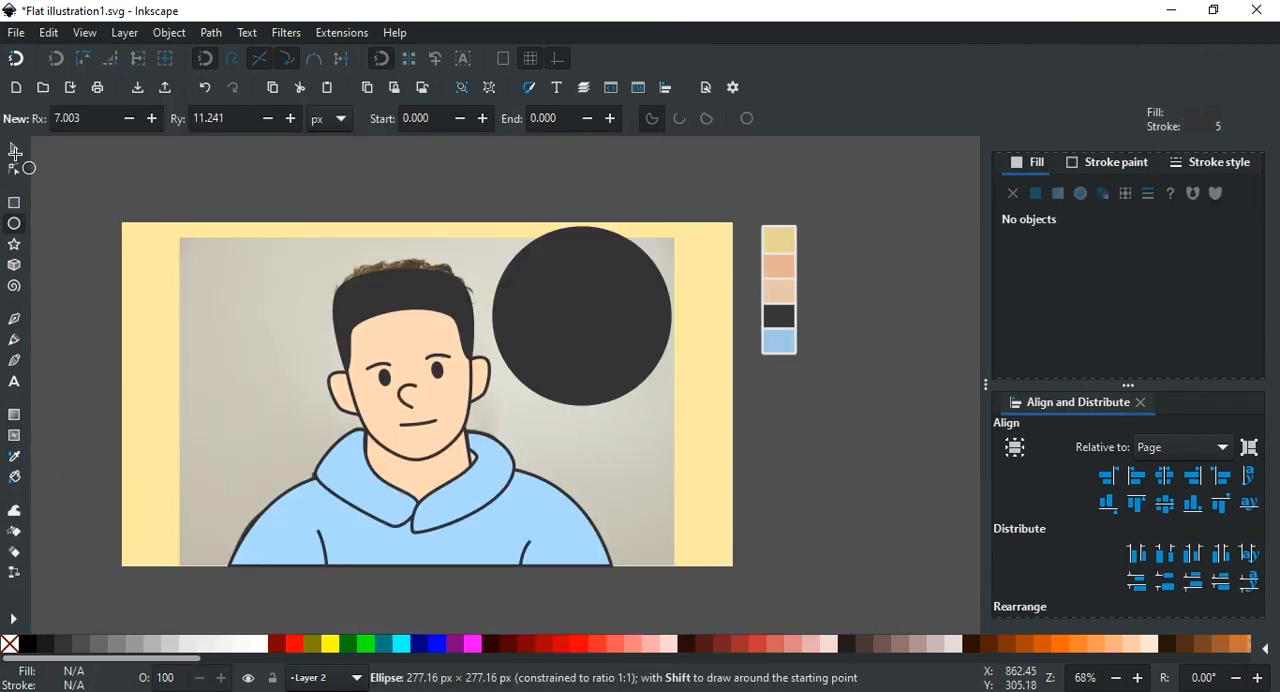
{"action": "left_click_drag", "start_coordinate": [492, 291], "coordinate": [558, 230]}
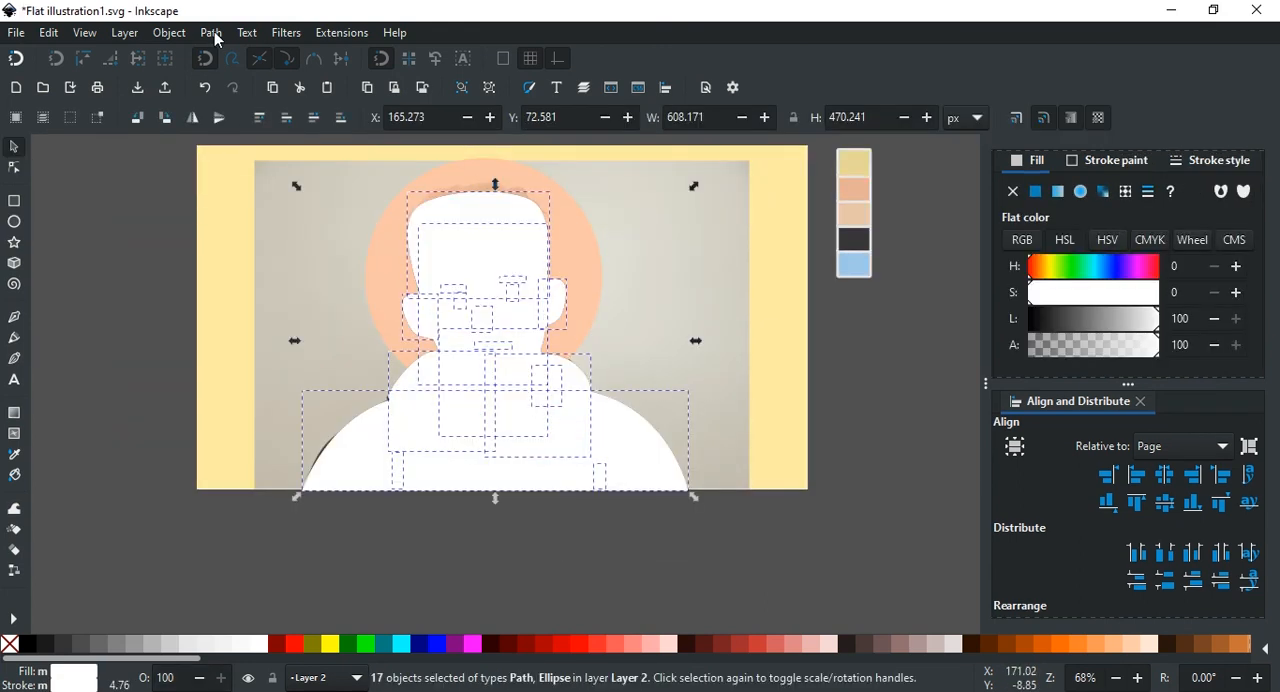
Step: Merge the white copies of all the character's shapes into one silhouette with Union
{"action": "left_click", "coordinate": [218, 40]}
{"action": "left_click", "coordinate": [250, 133]}
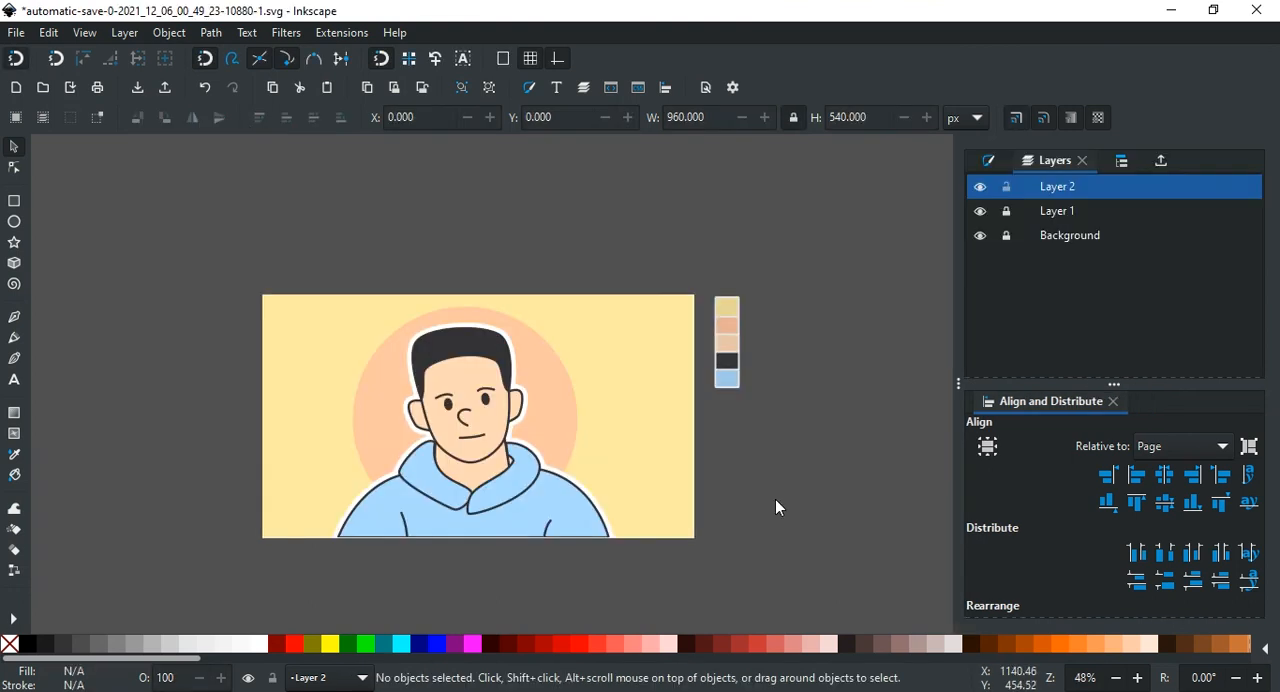
{"action": "scroll", "coordinate": [778, 502], "scroll_direction": "down", "scroll_amount": 2}
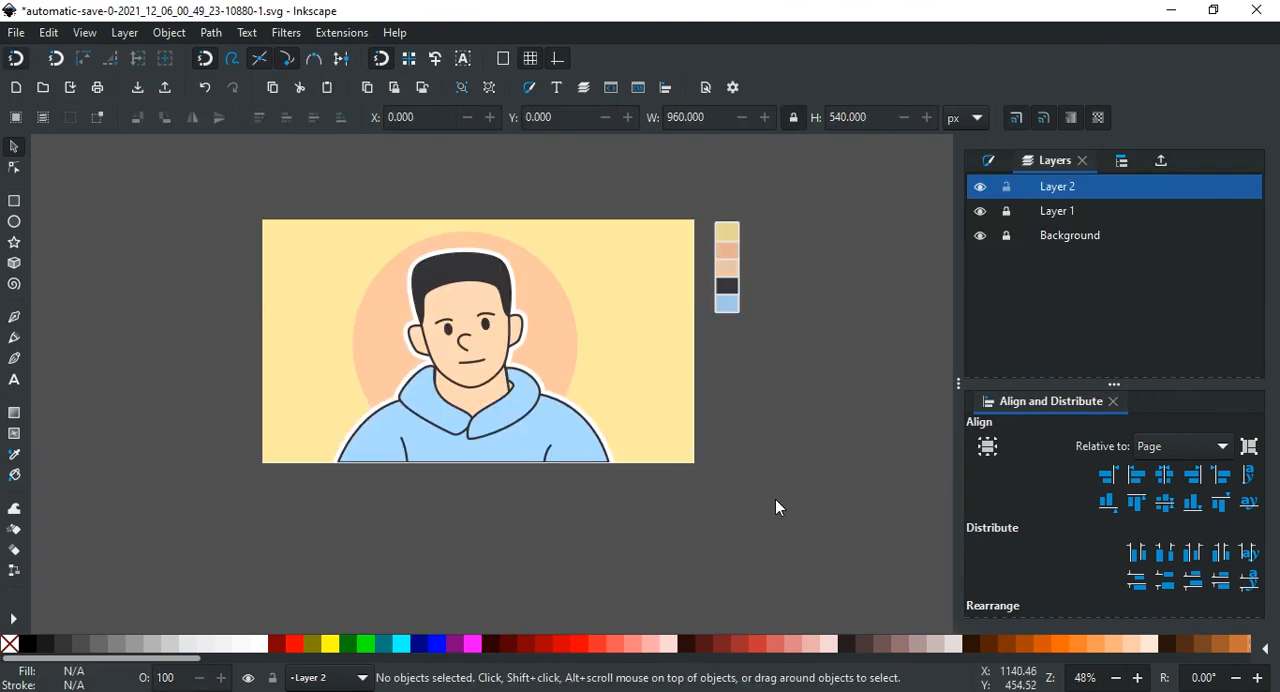
{"action": "scroll", "coordinate": [778, 502], "scroll_direction": "right", "scroll_amount": 2}
{"action": "scroll", "coordinate": [779, 507], "scroll_direction": "up", "scroll_amount": 2}
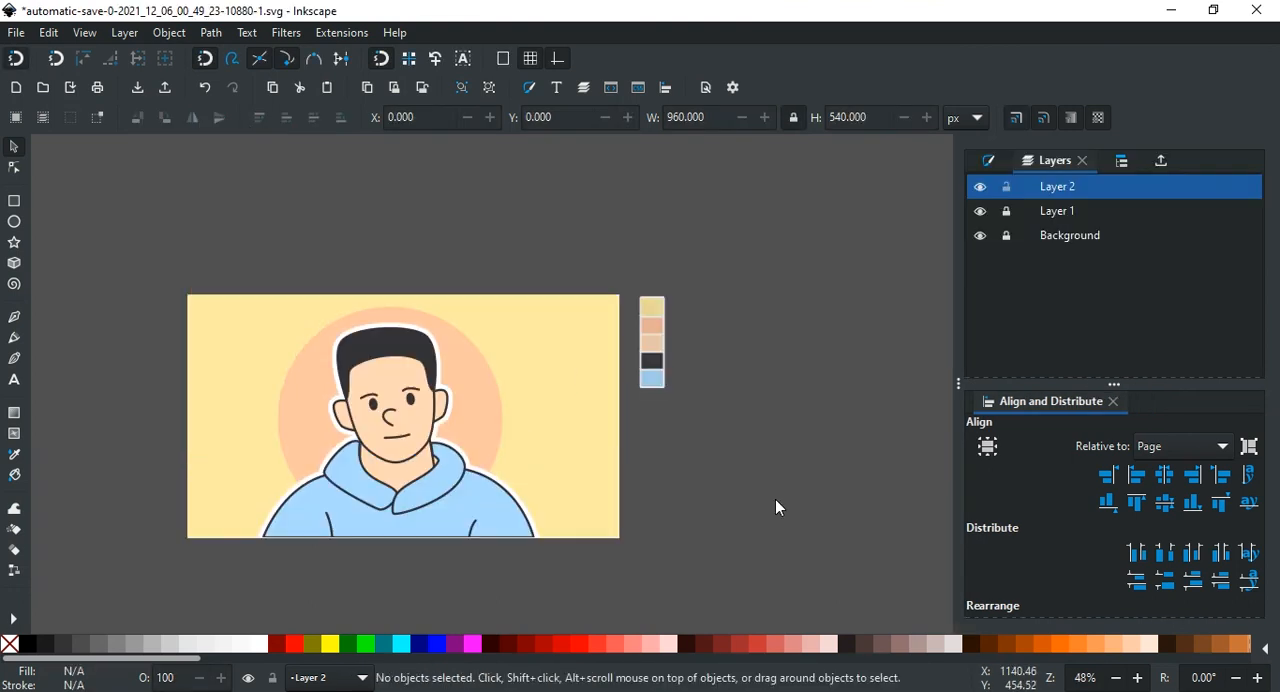